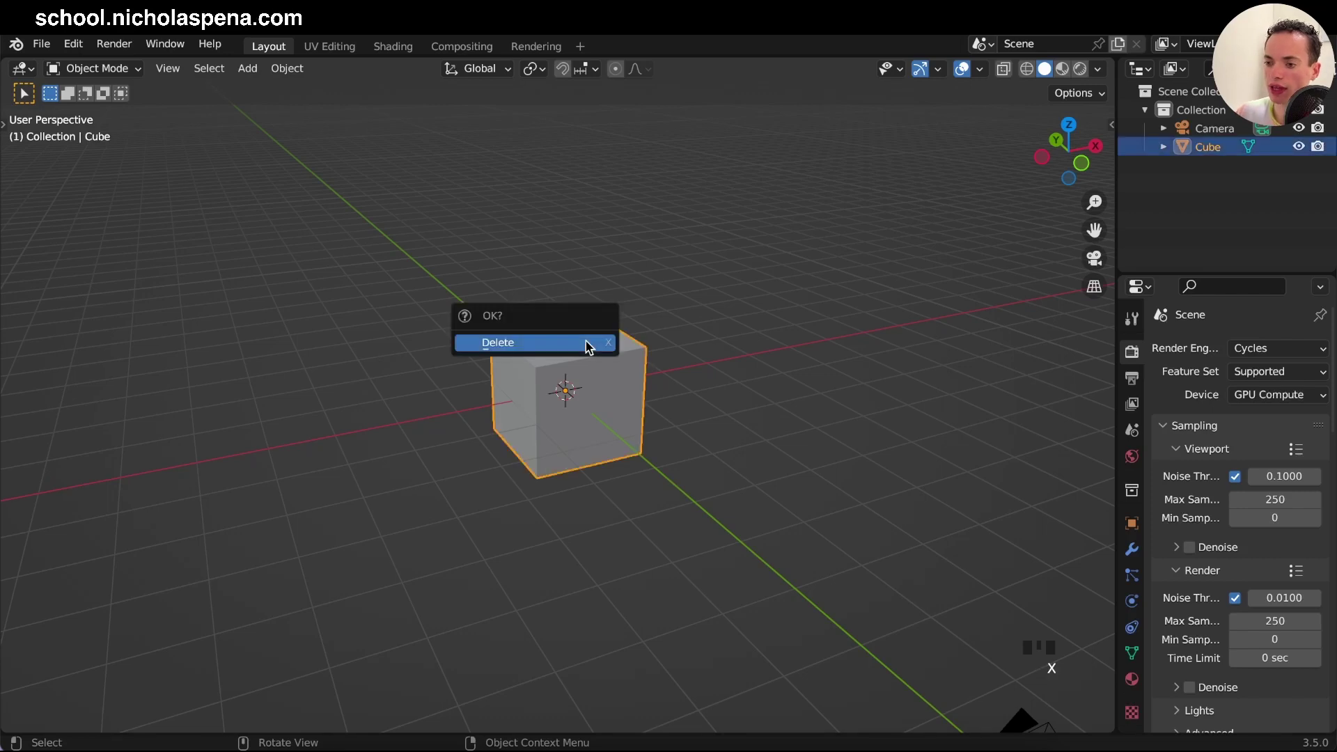
Delete the default cube and add a mesh torus in top view
click(587, 341)
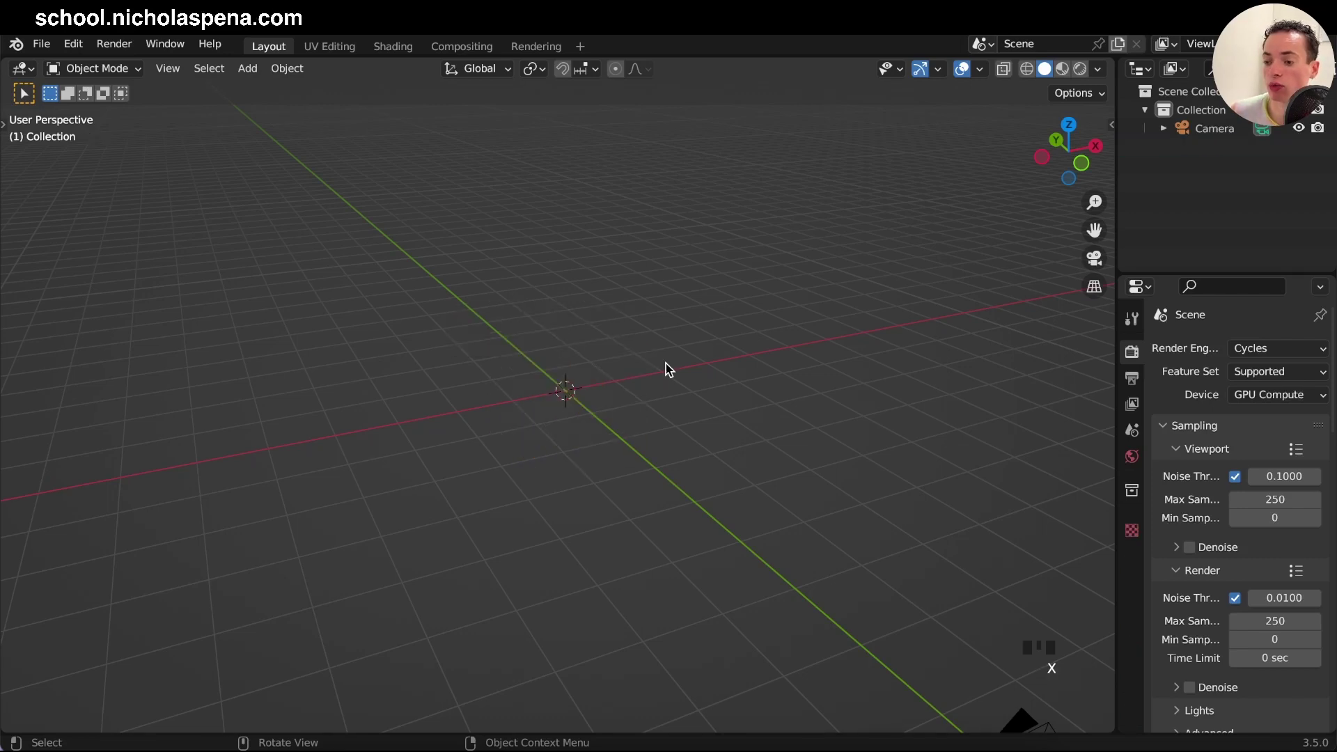
key(KP_7)
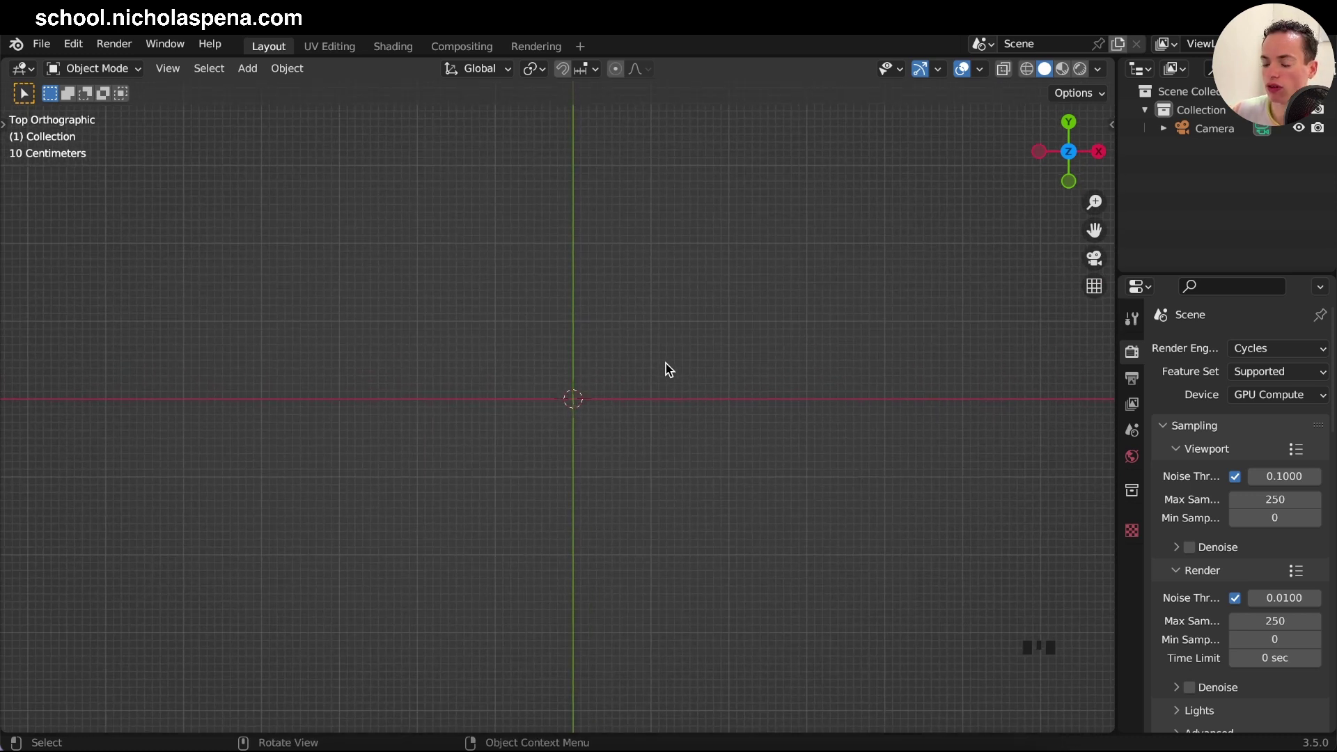
key(shift+a)
mouse_move(658, 358)
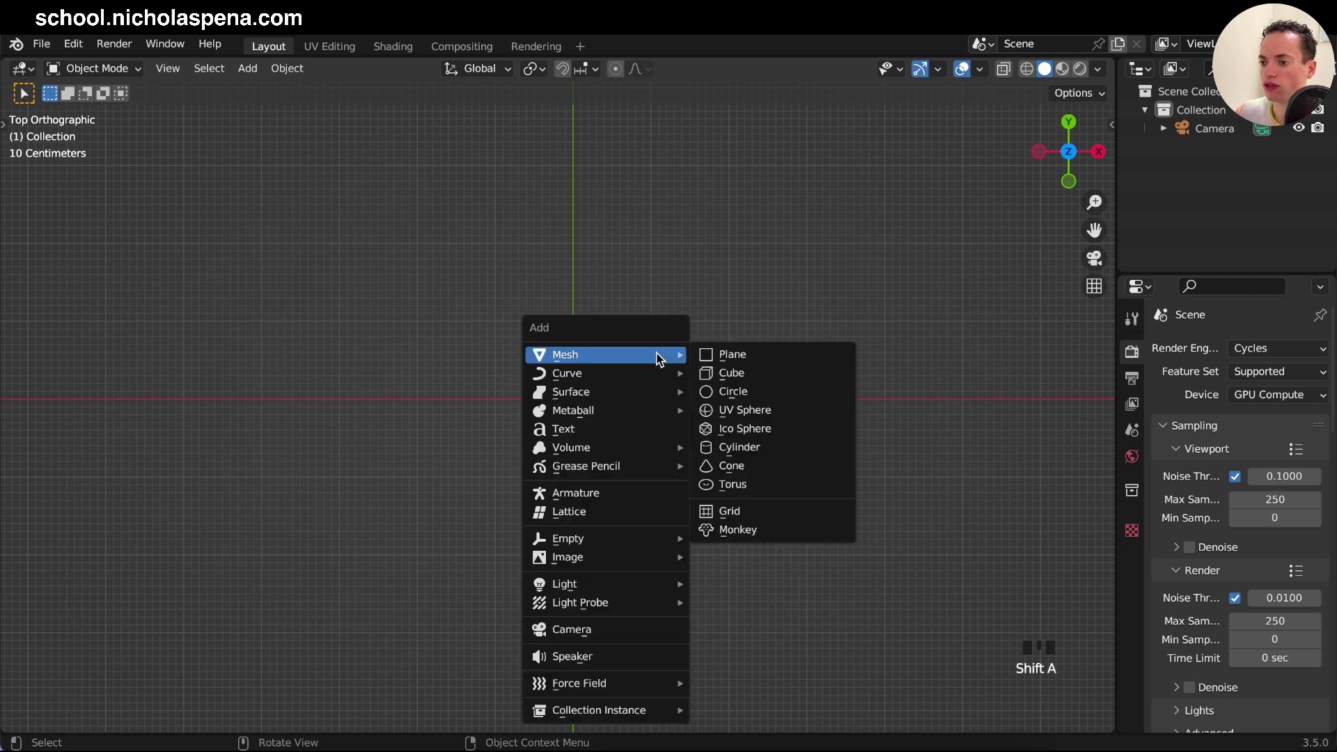
click(746, 485)
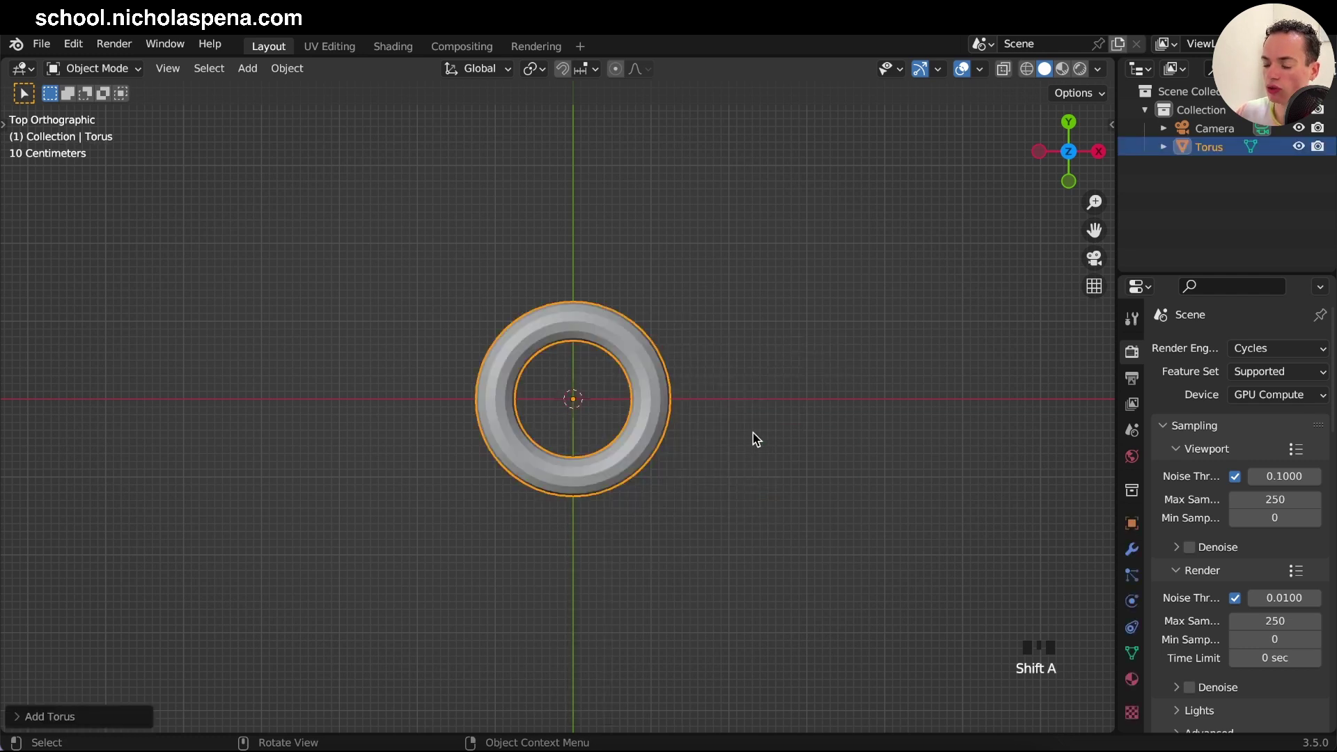
ctrl+scroll(753, 433, up, 5)
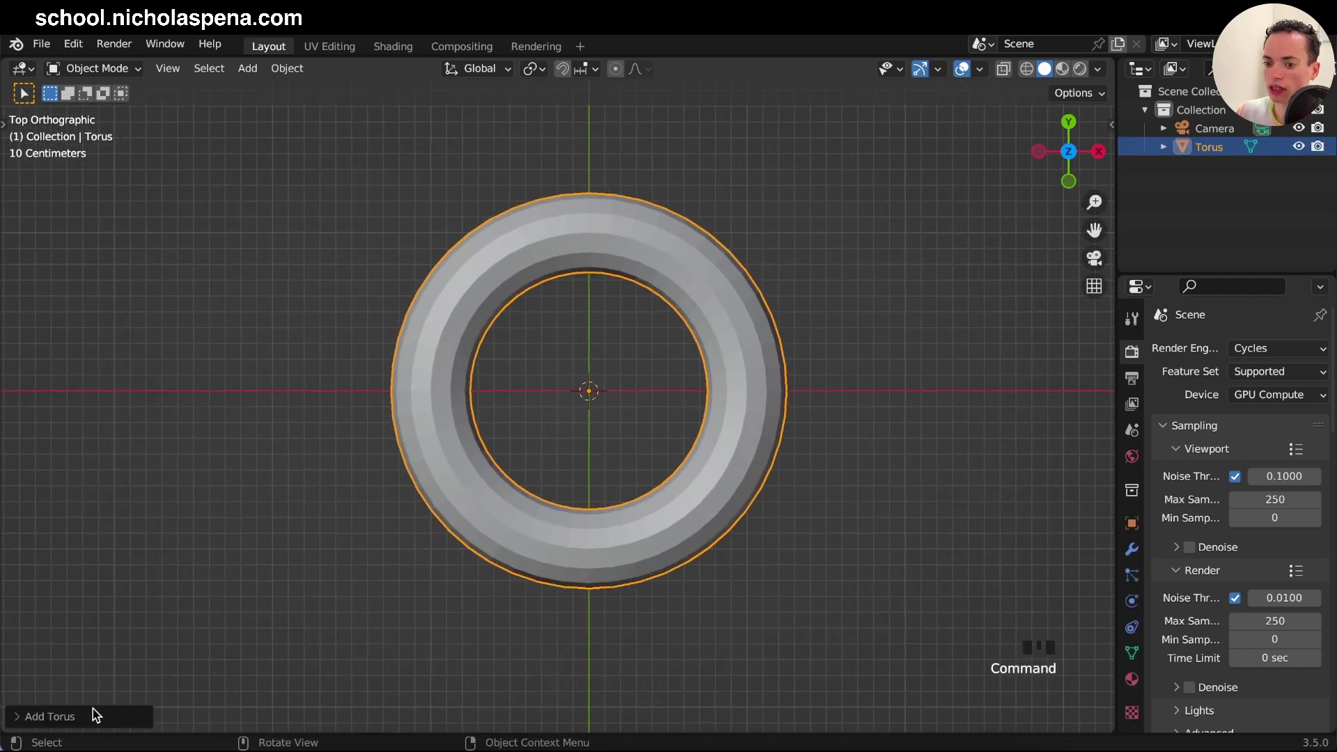
Display the wireframe overlay and reduce the new torus's major segments to 8
click(93, 712)
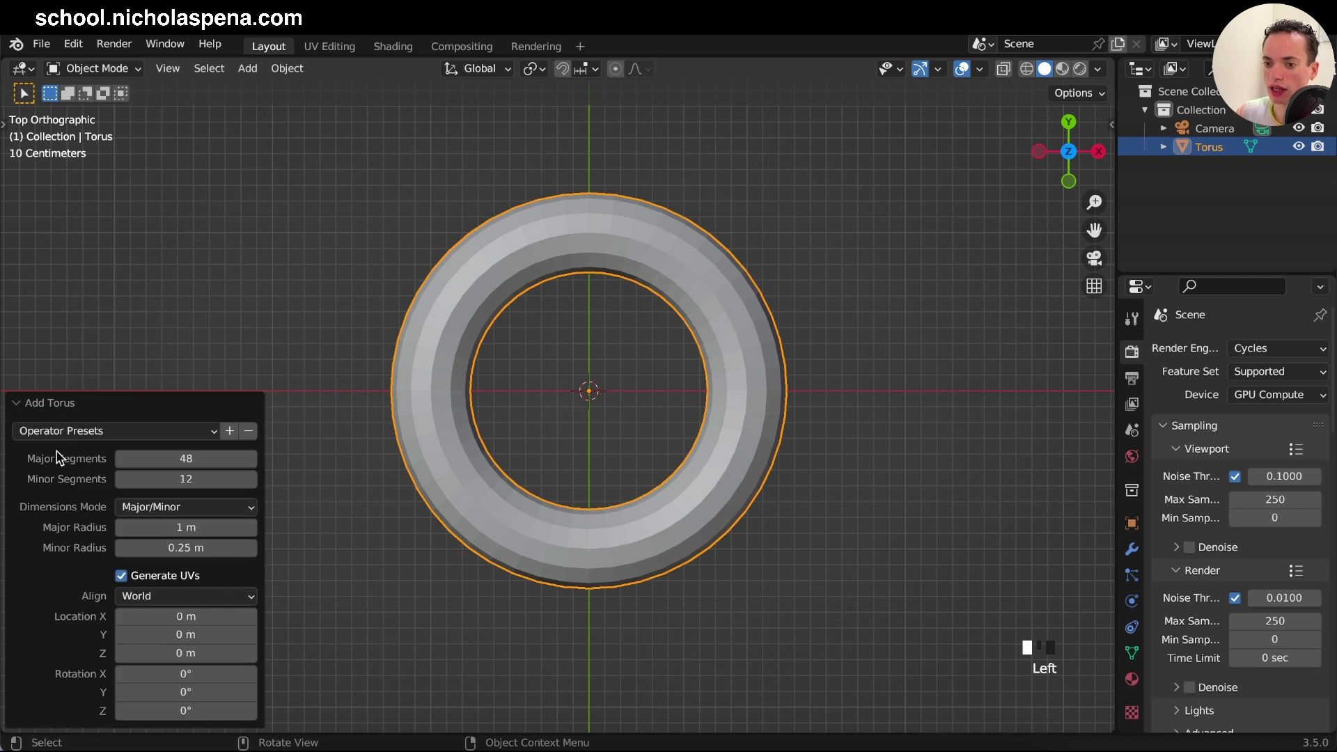
click(980, 70)
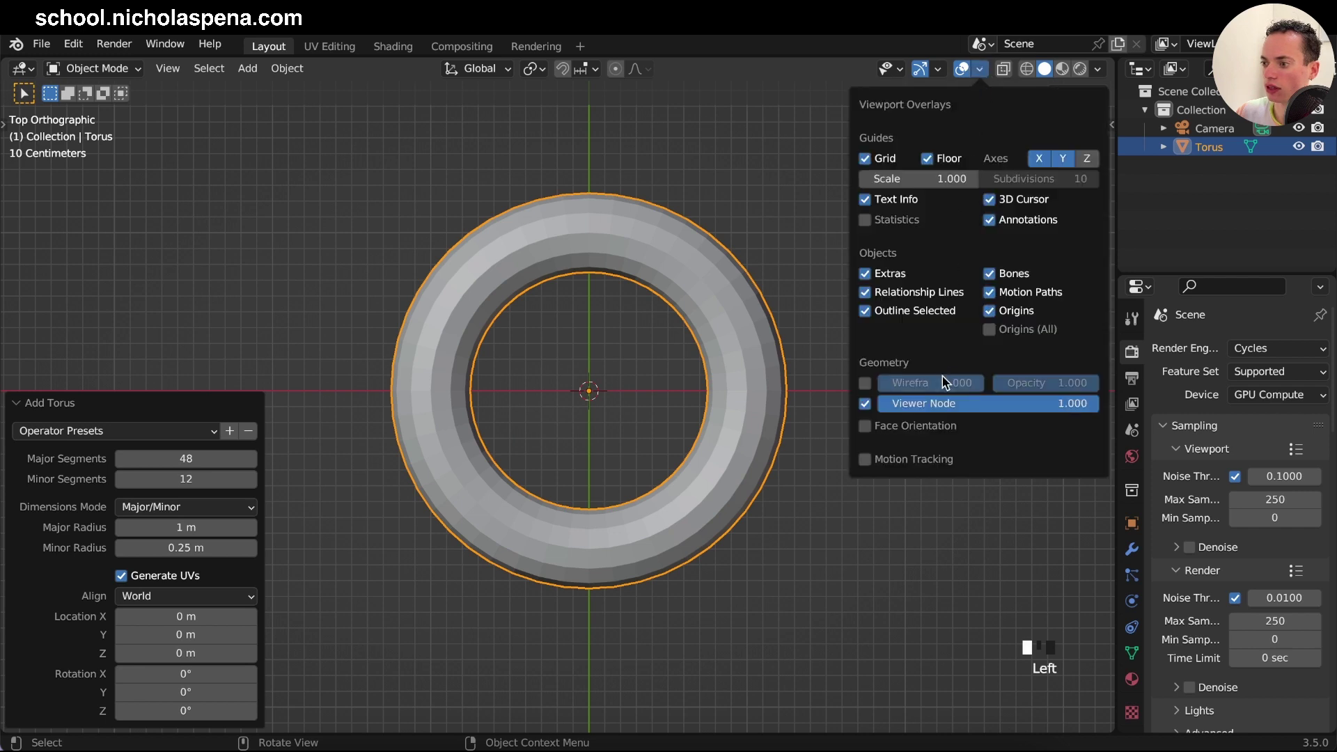
click(866, 383)
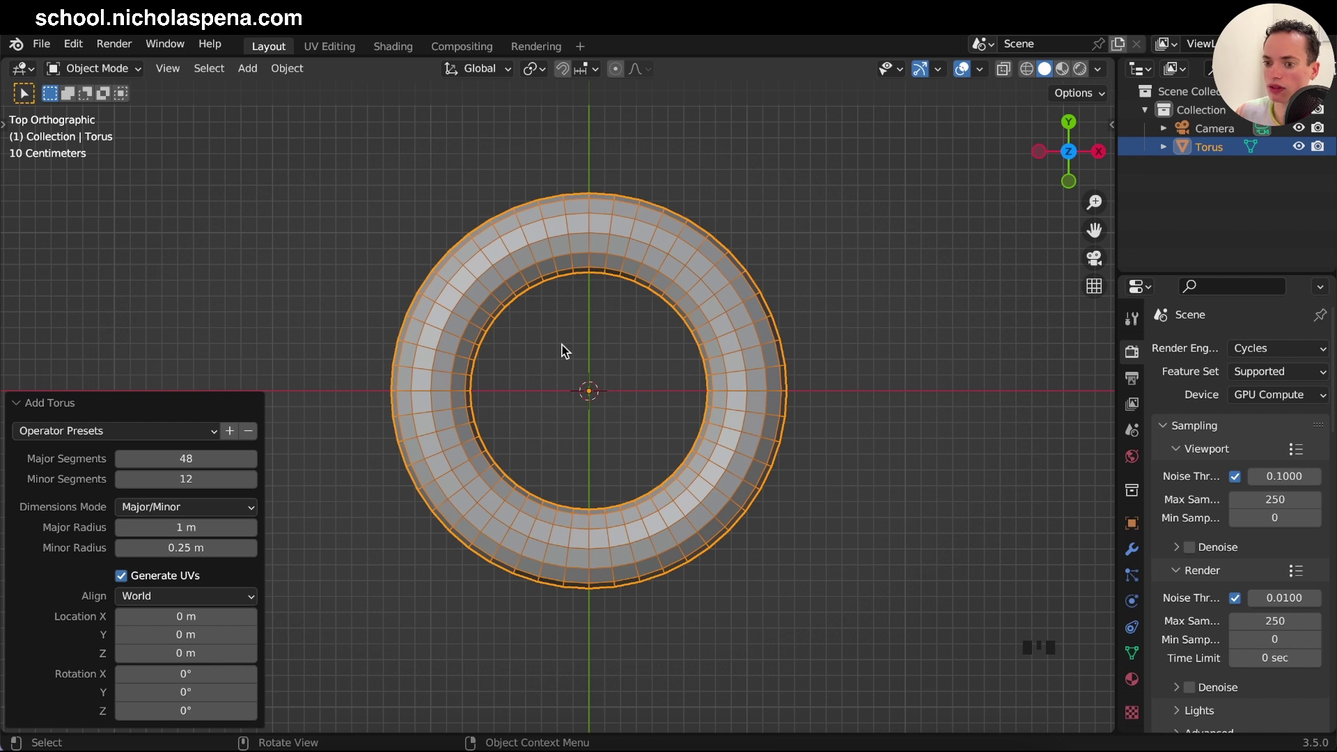
drag(155, 457, 51, 457)
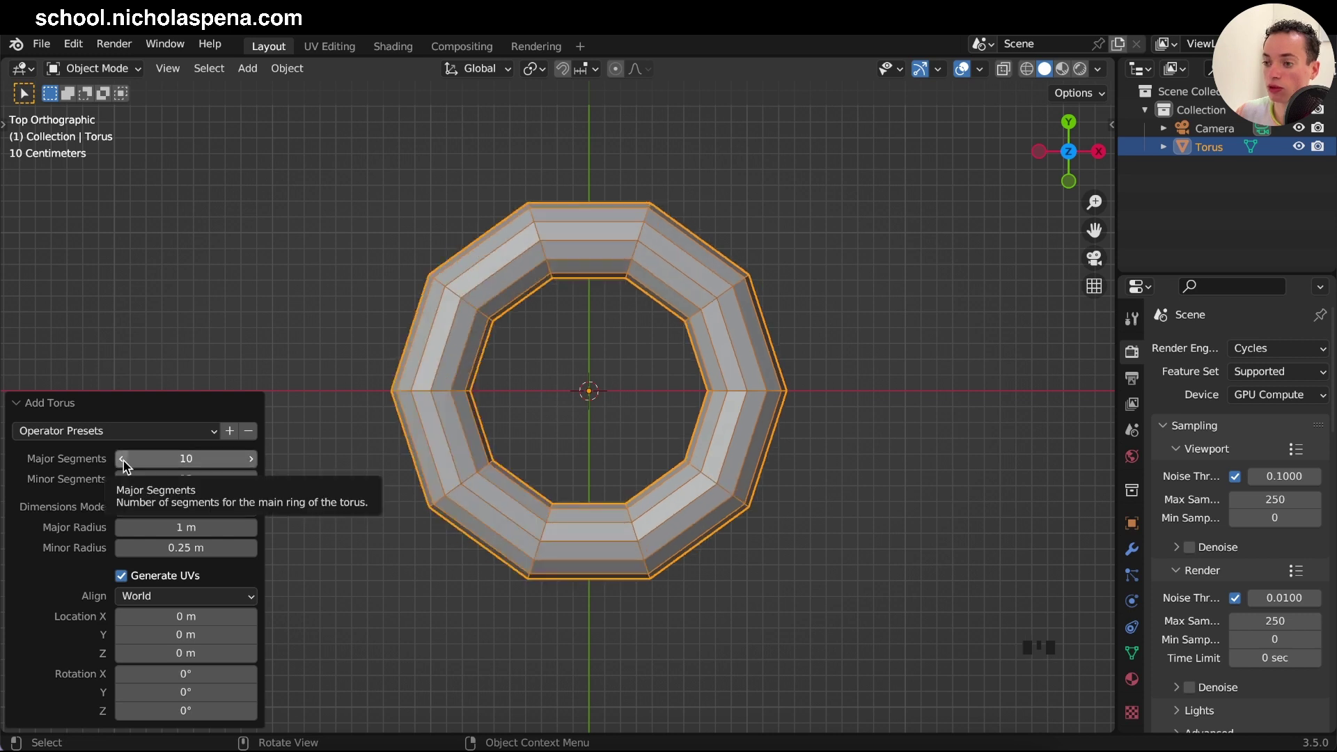
click(123, 461)
click(123, 461)
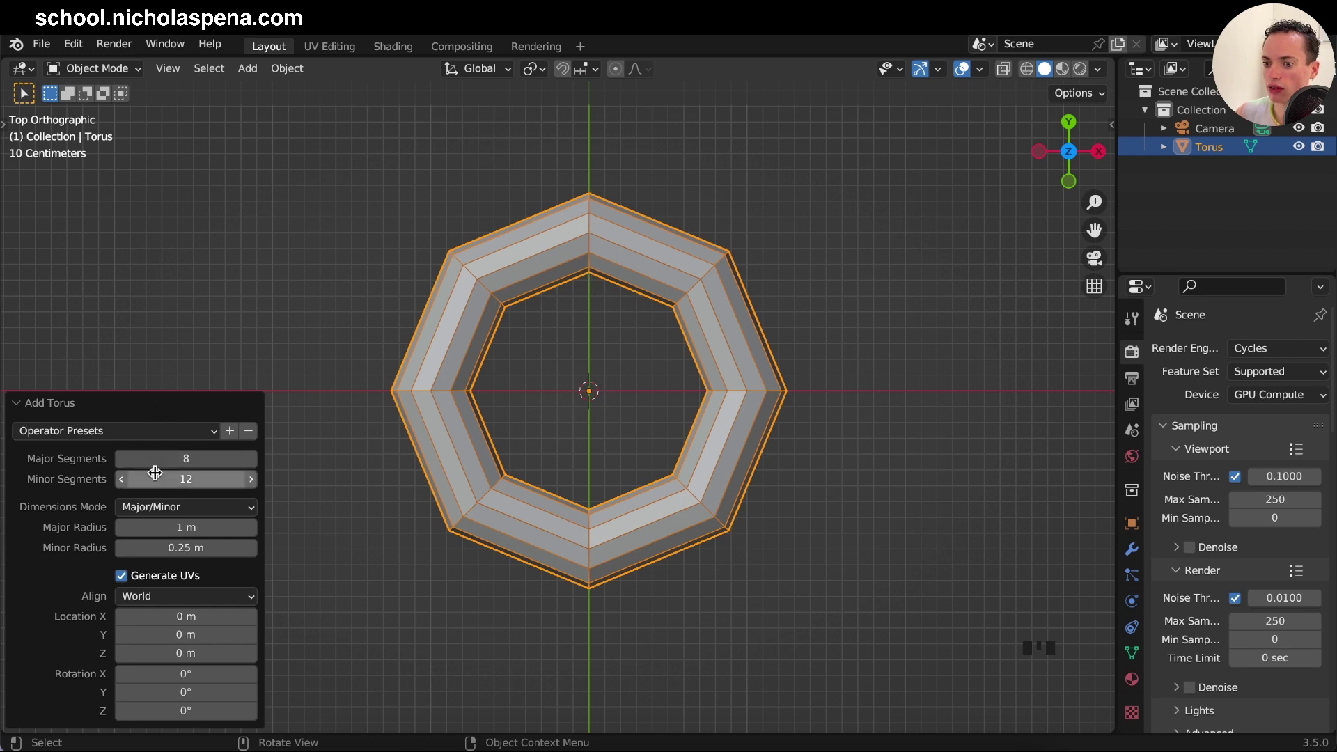
Switch the torus to Edit Mode in top view
middle_drag(599, 397, 543, 400)
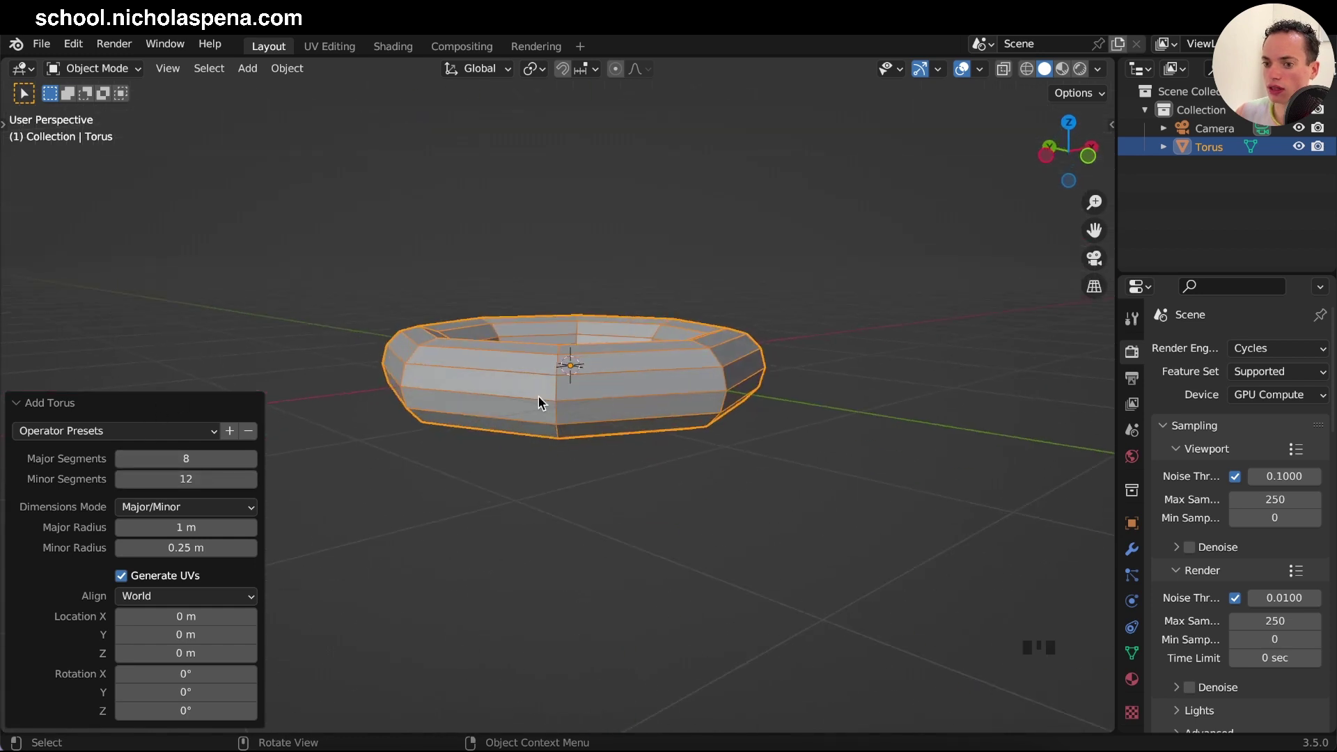
middle_drag(448, 399, 595, 387)
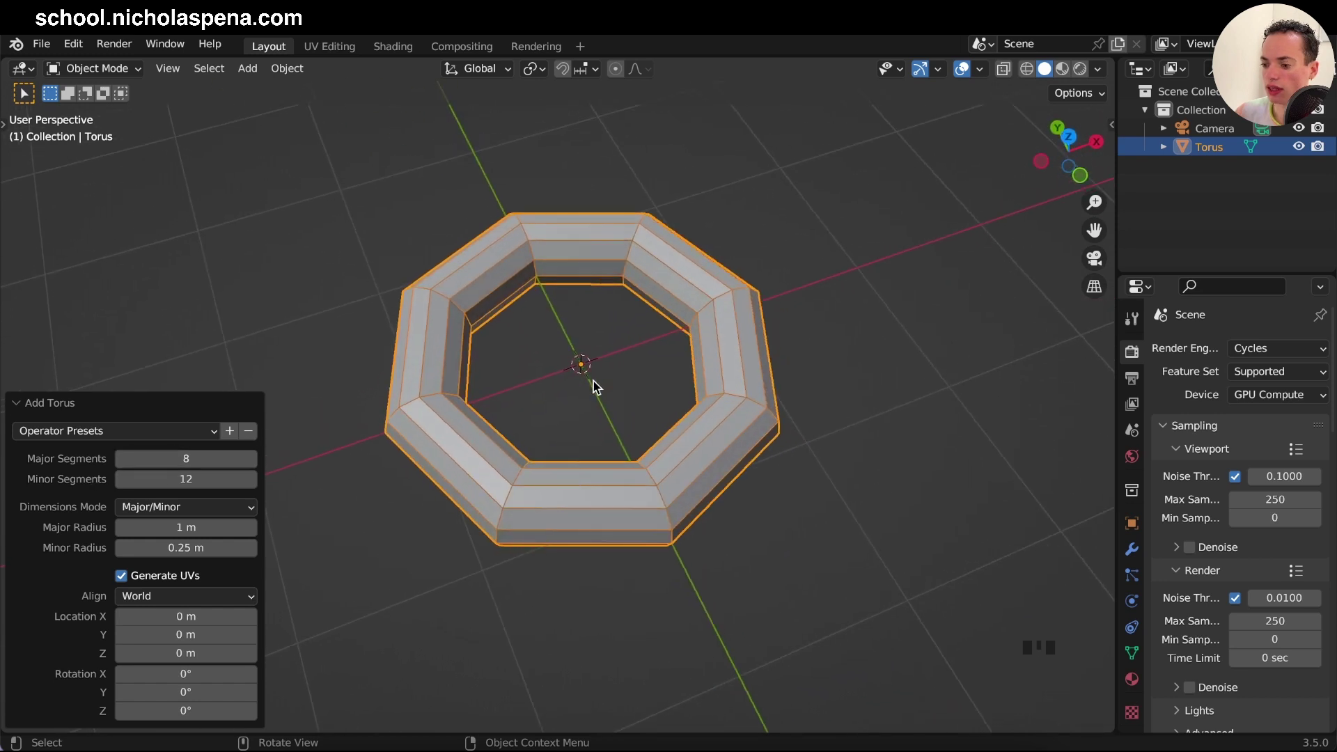
key(KP_7)
scroll(597, 387, up, 2)
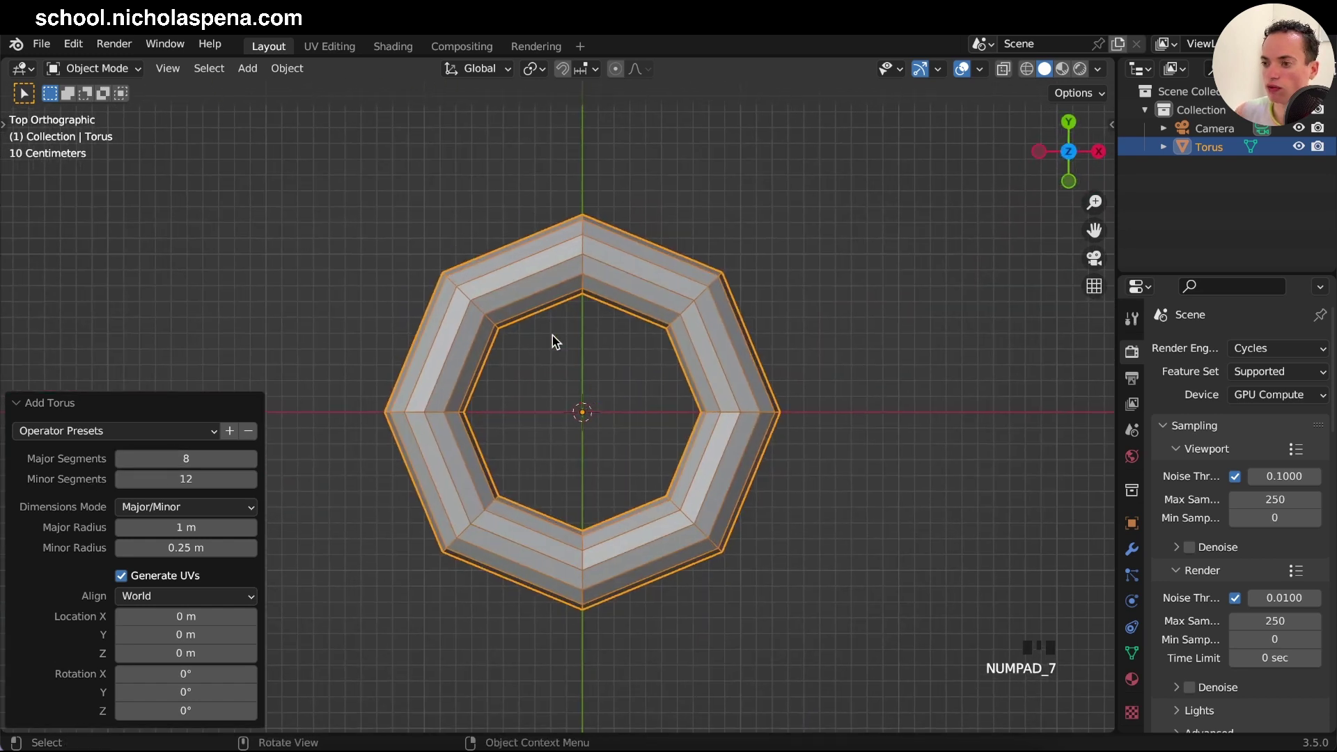
key(Tab)
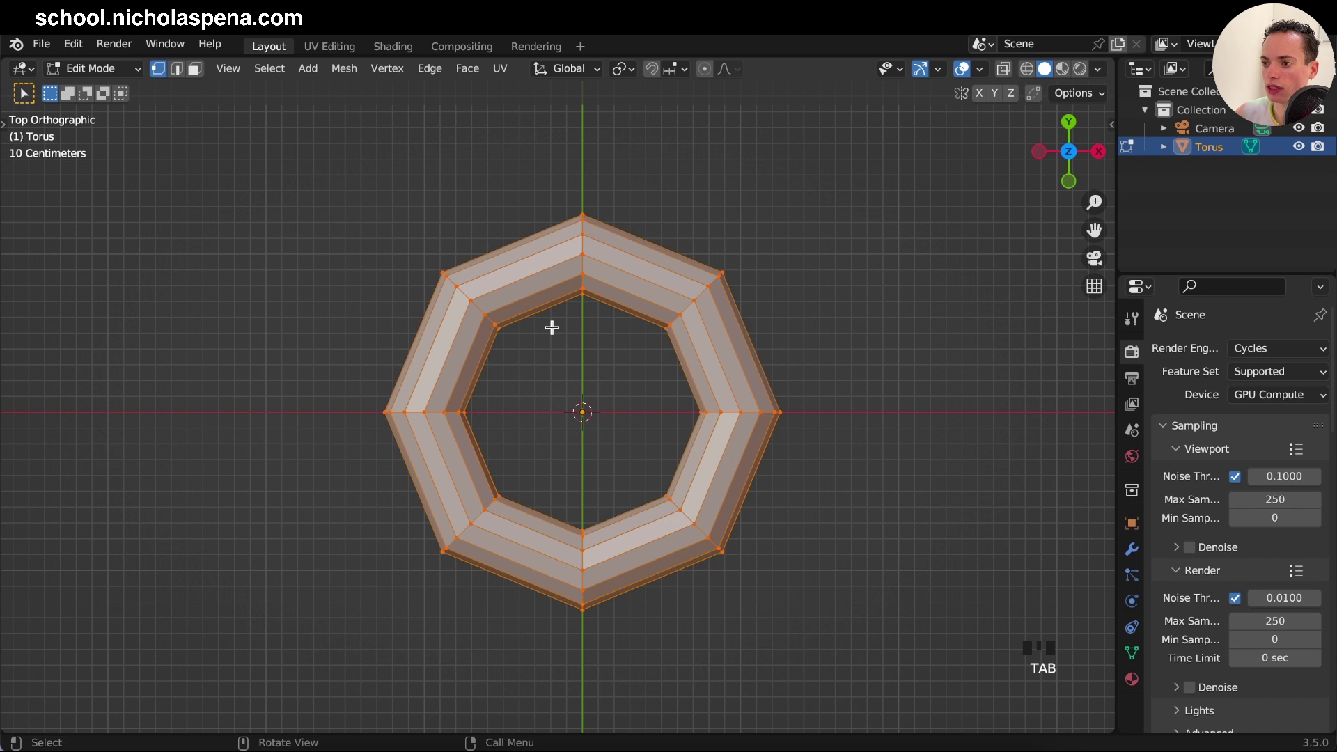
Try to box-select the vertex loops at both Y-axis ends of the torus without X-ray
drag(561, 191, 601, 337)
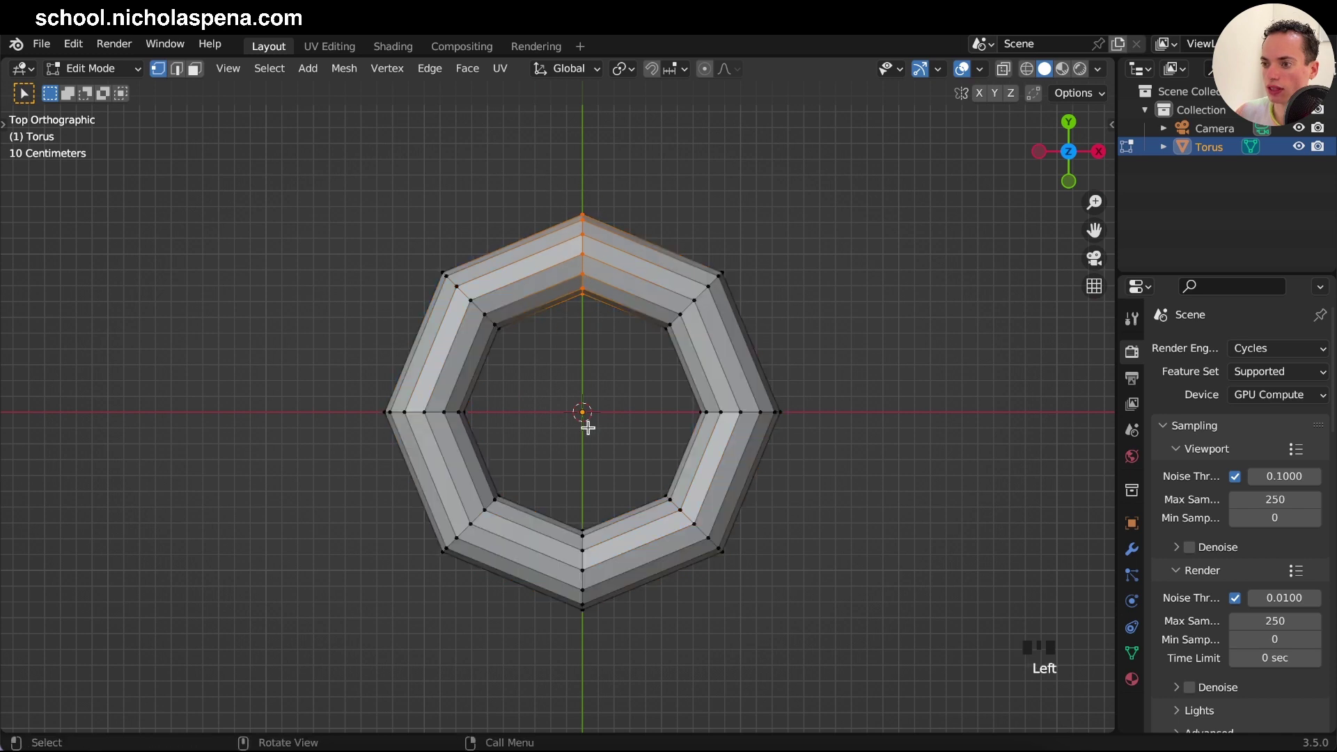
shift+drag(547, 494, 605, 635)
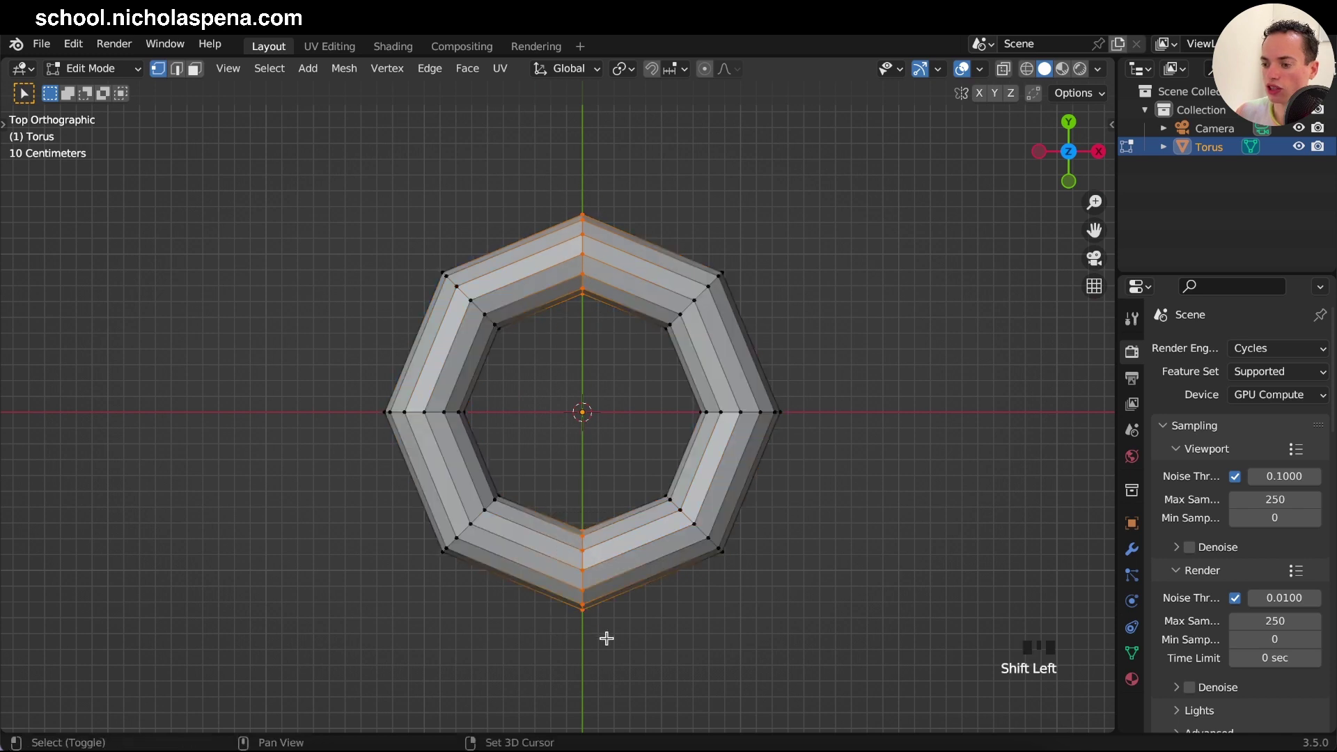
scroll(606, 638, down, 10)
super+scroll(606, 638, up, 5)
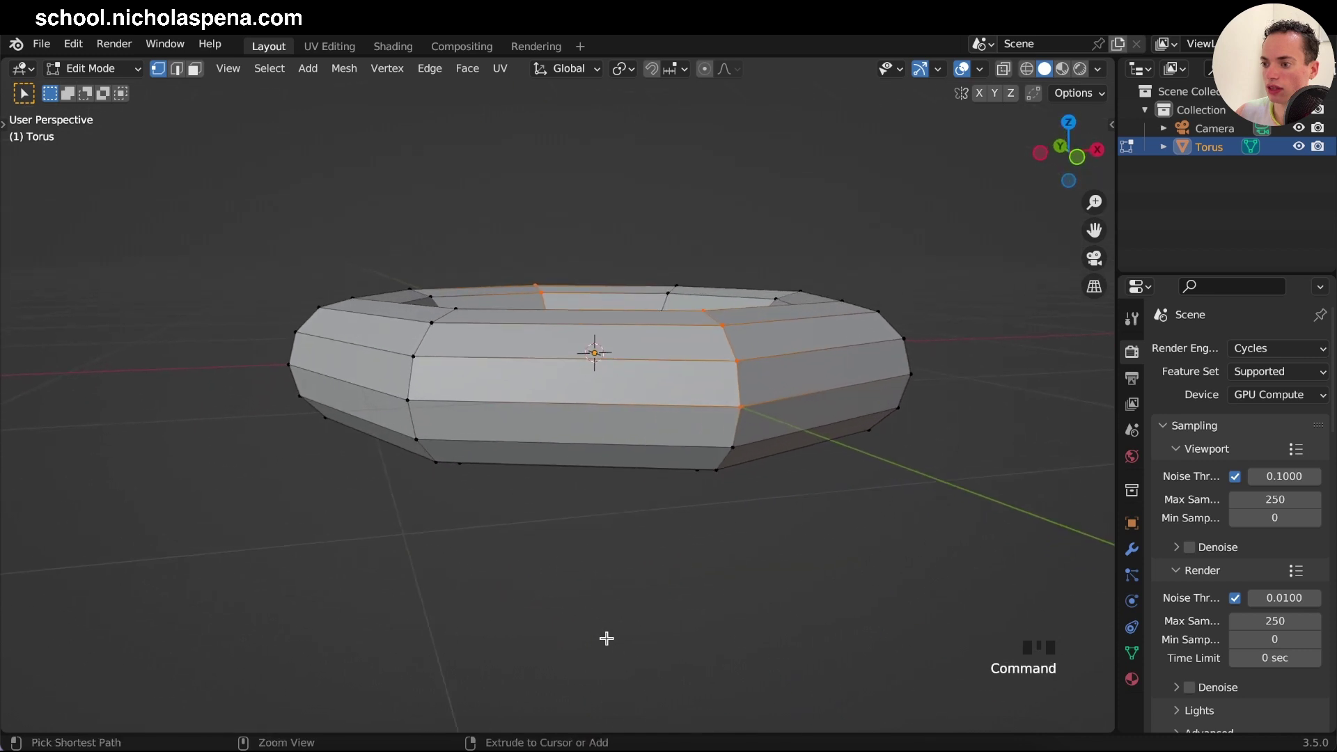
key(KP_7)
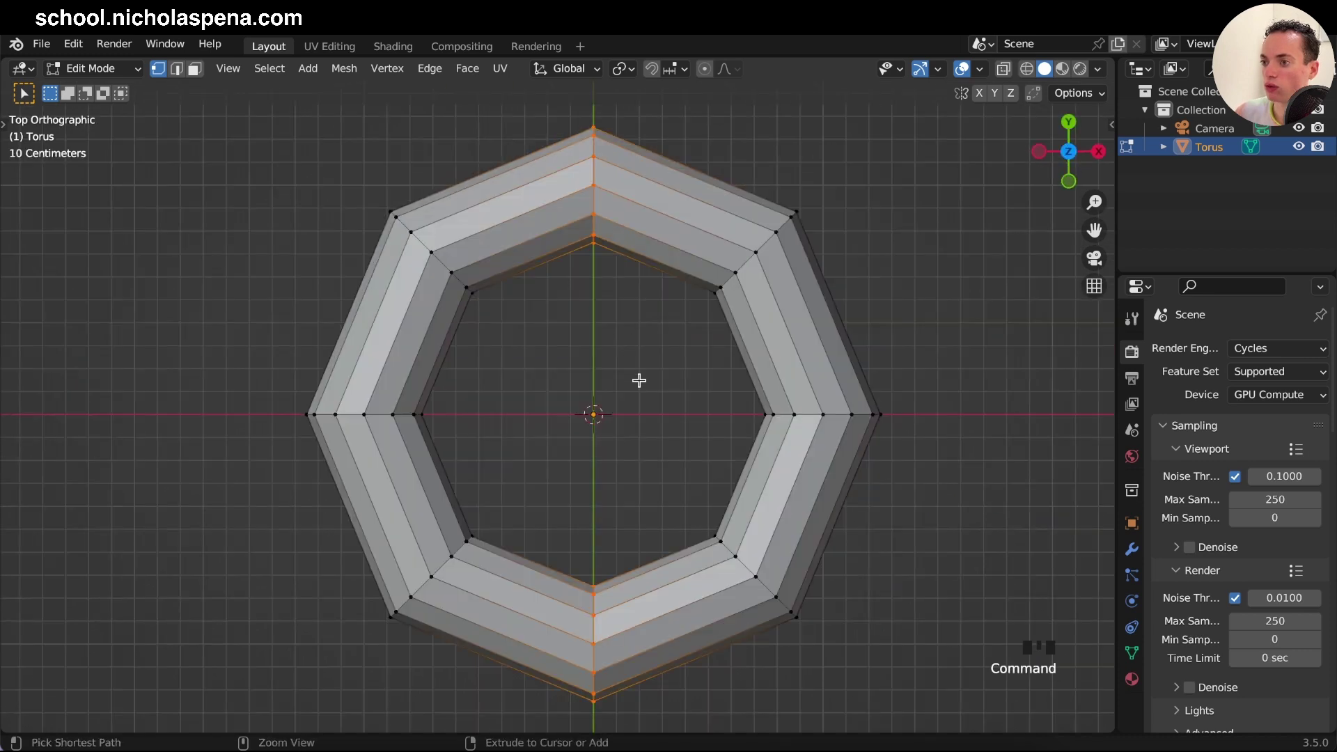
Select the full vertex loops at both Y-axis ends with X-ray on and bevel their edges with a width of 0.00885 m
scroll(639, 379, down, 2)
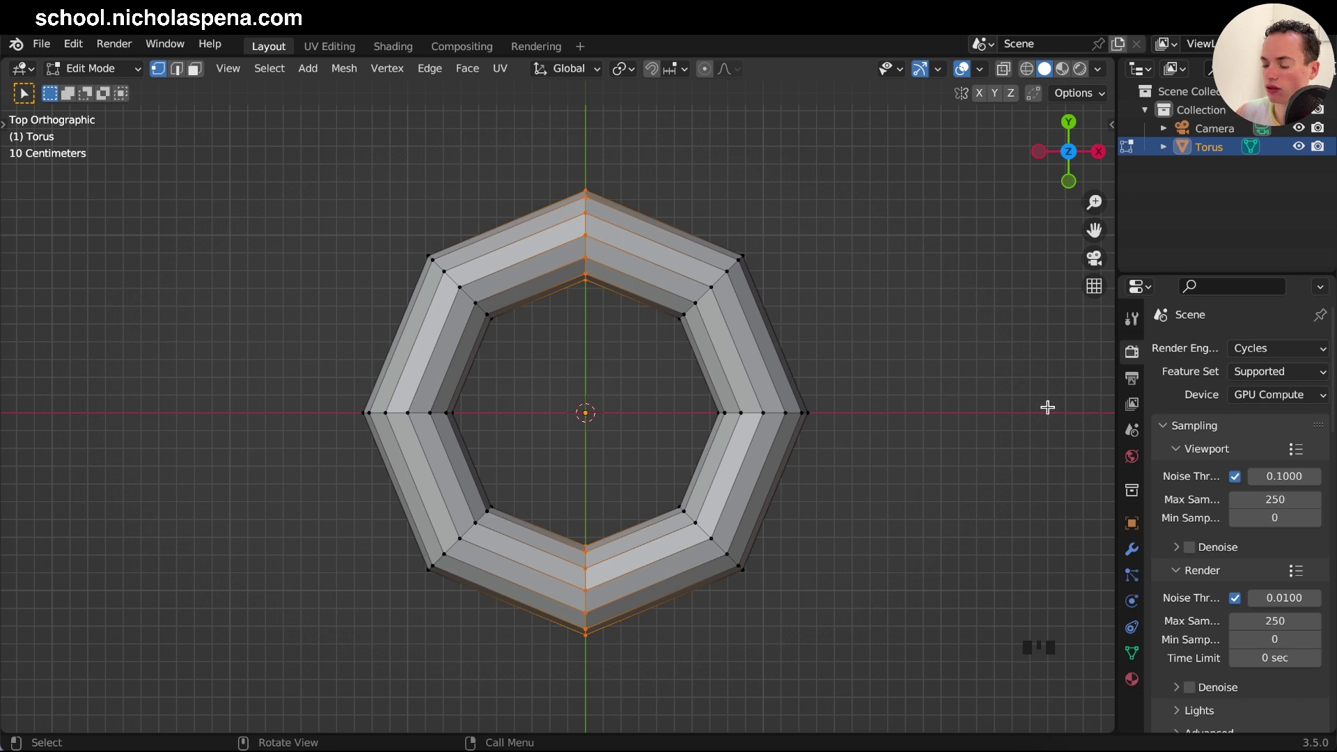
click(1003, 69)
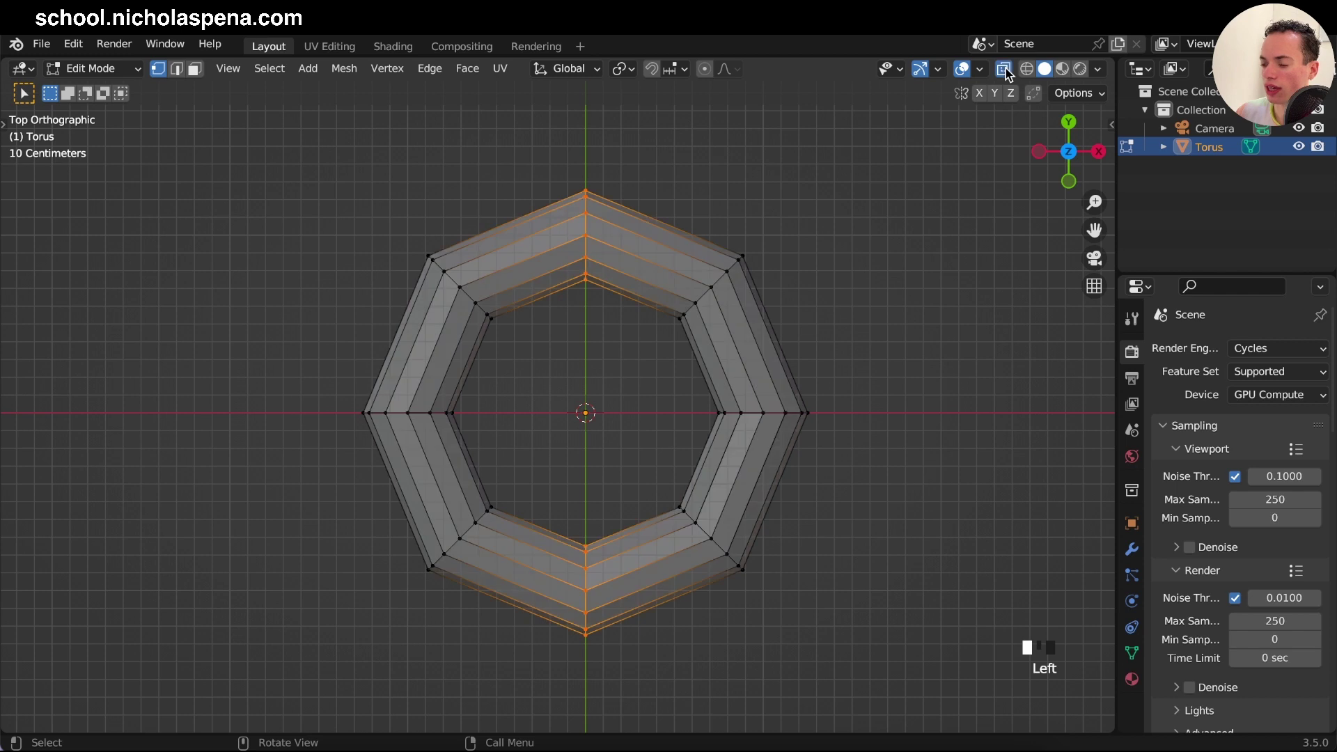
drag(541, 152, 642, 336)
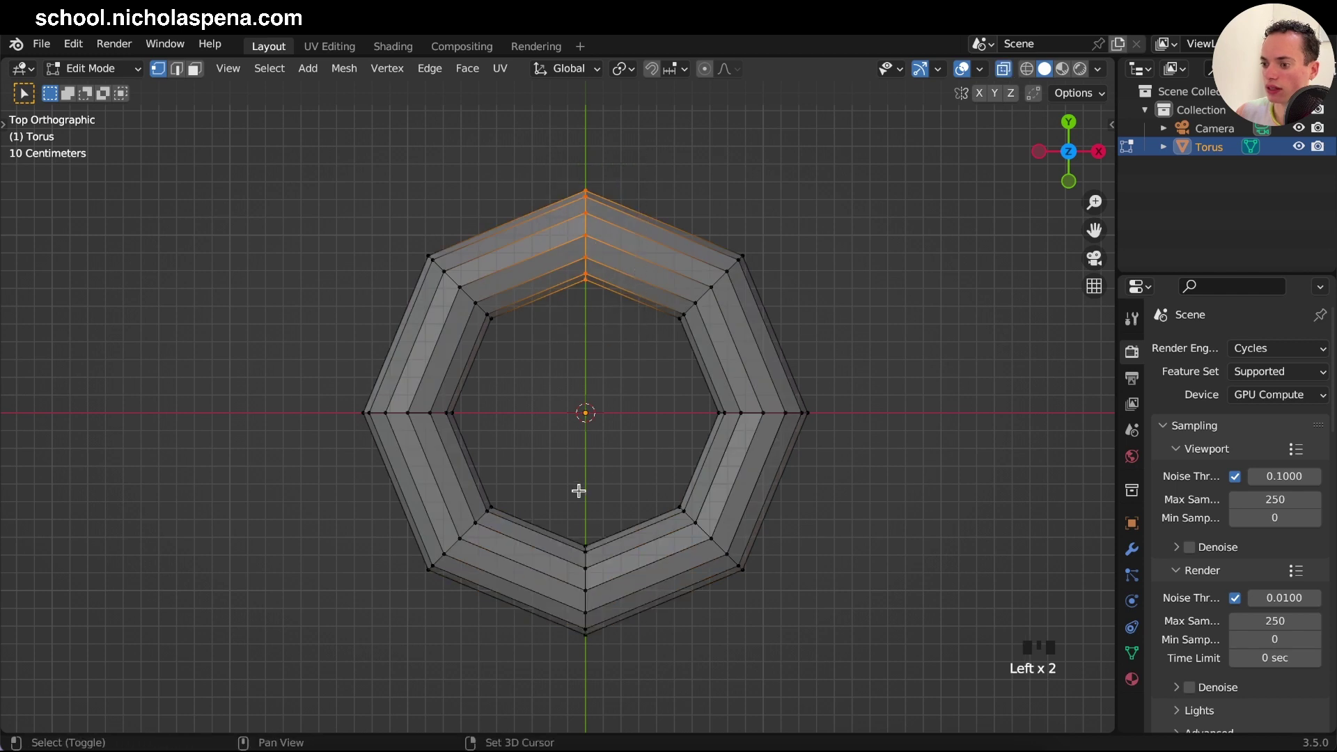
shift+drag(557, 500, 616, 654)
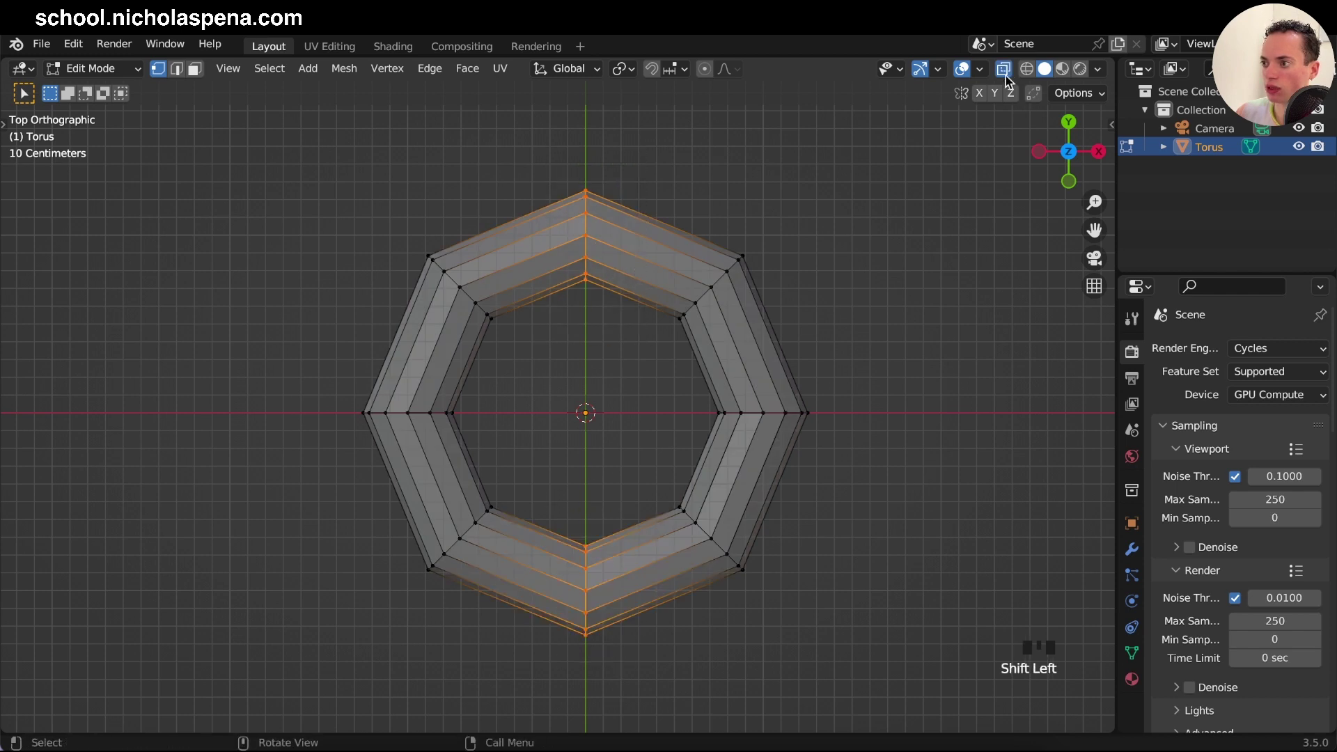
middle_drag(613, 502, 719, 325)
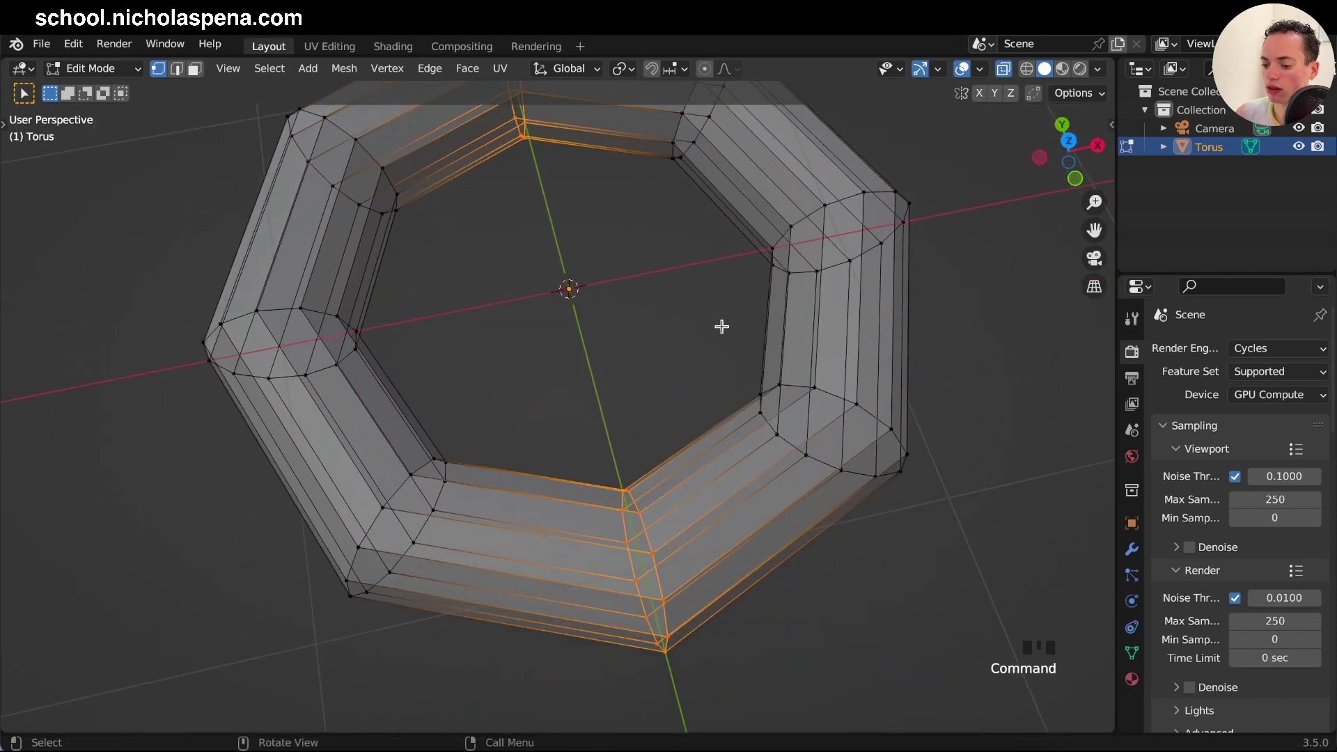
key(ctrl+b)
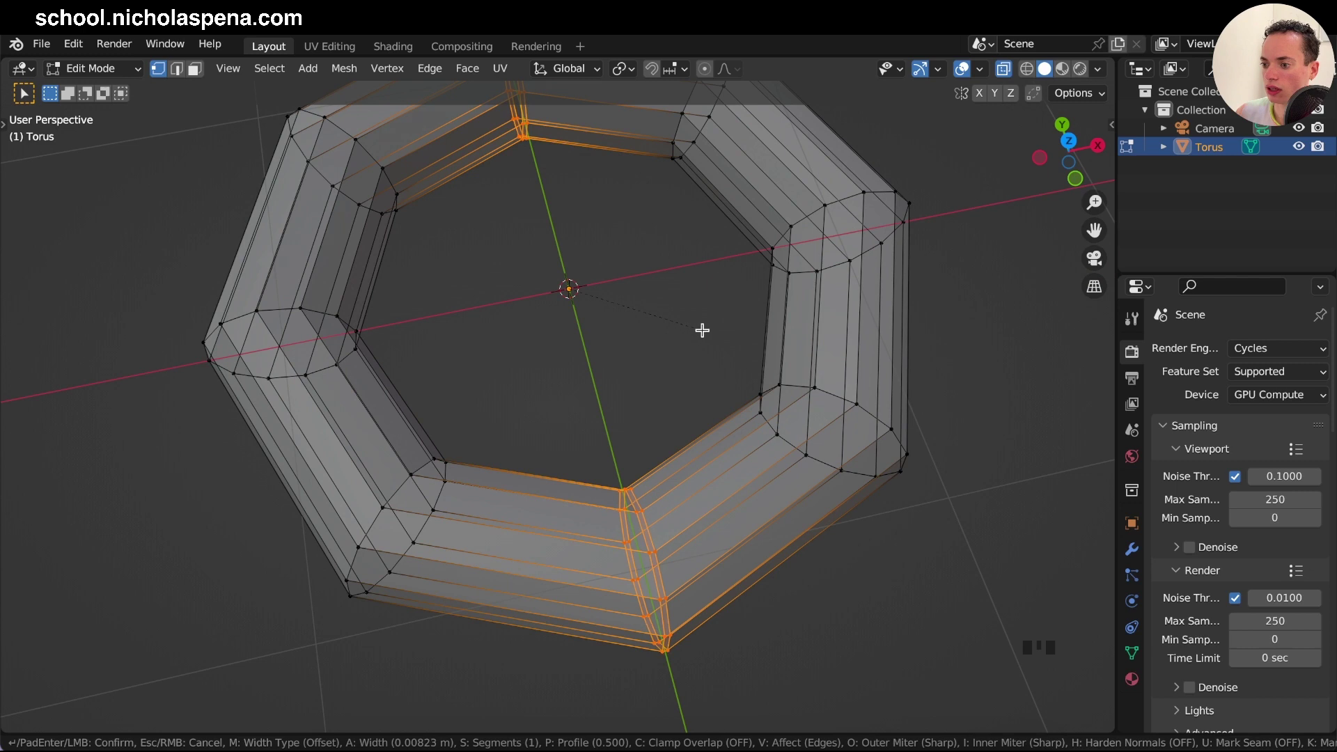
click(703, 330)
middle_drag(703, 330, 703, 329)
key(KP_2)
key(KP_2)
key(KP_2)
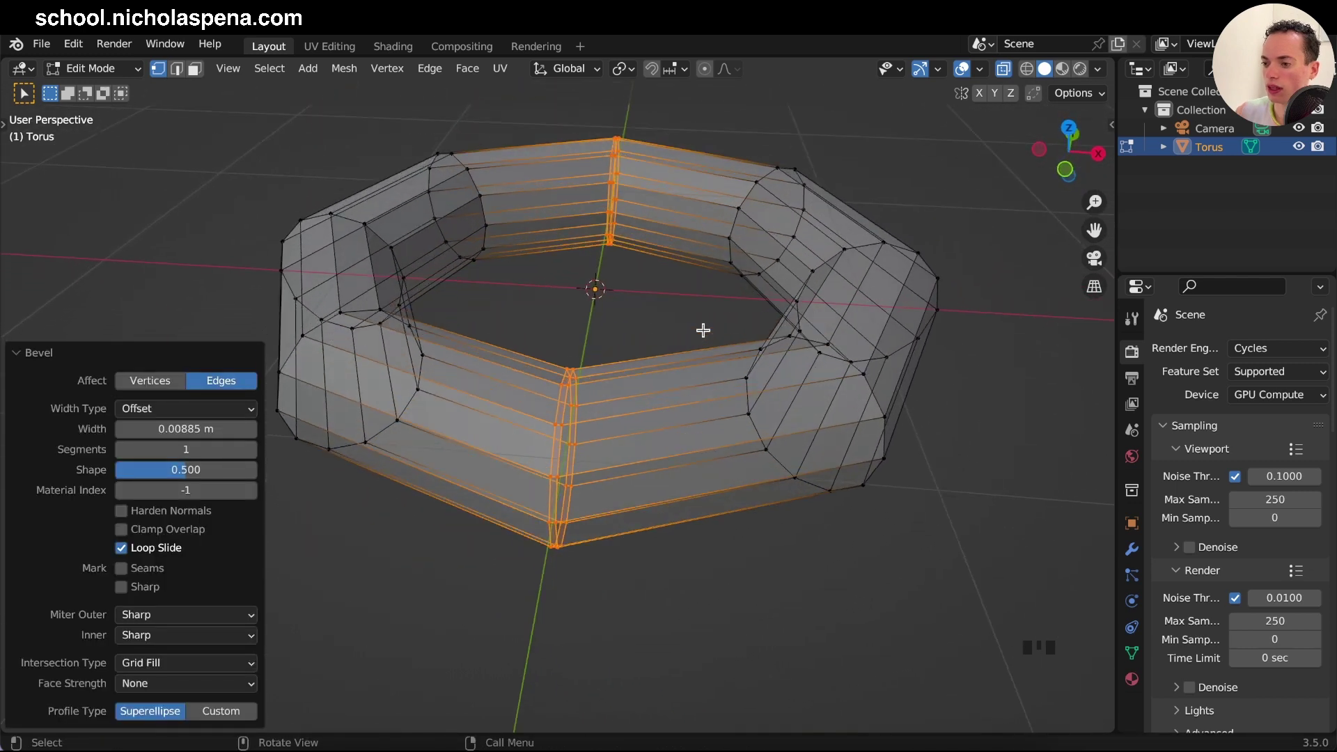
Select the torus half on the positive X side and move it about 2.3 m along the X axis to form a chain link
key(KP_7)
super+scroll(703, 330, down, 1)
super+scroll(618, 197, up, 3)
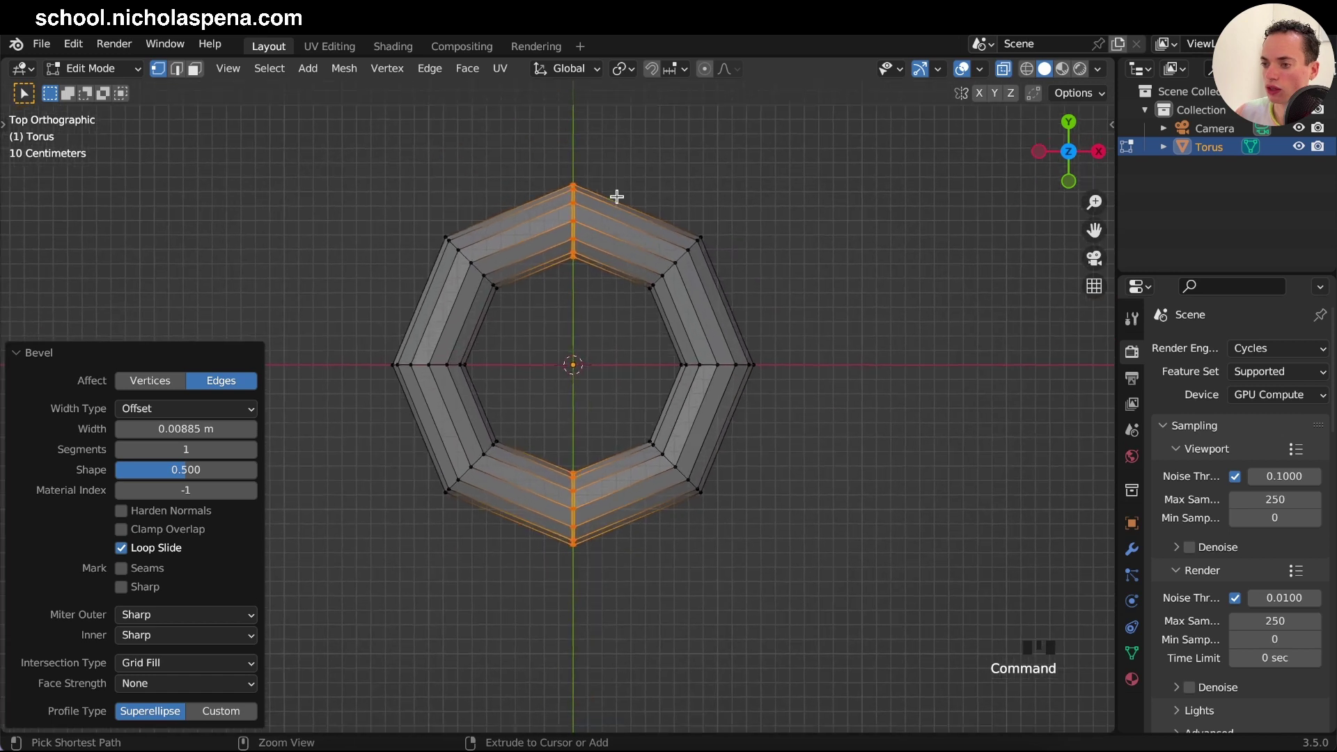
shift+scroll(617, 197, up, 2)
shift+scroll(617, 197, up, 1)
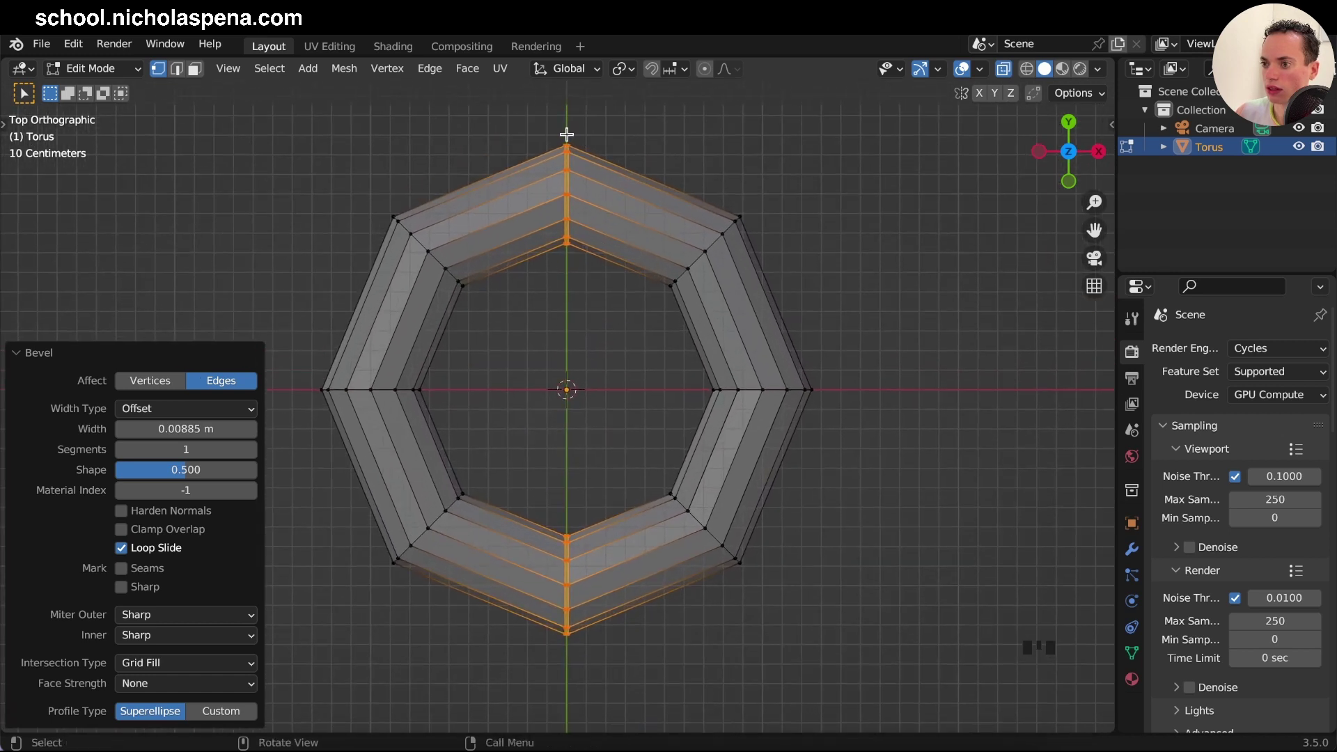
drag(566, 132, 874, 717)
scroll(714, 501, down, 6)
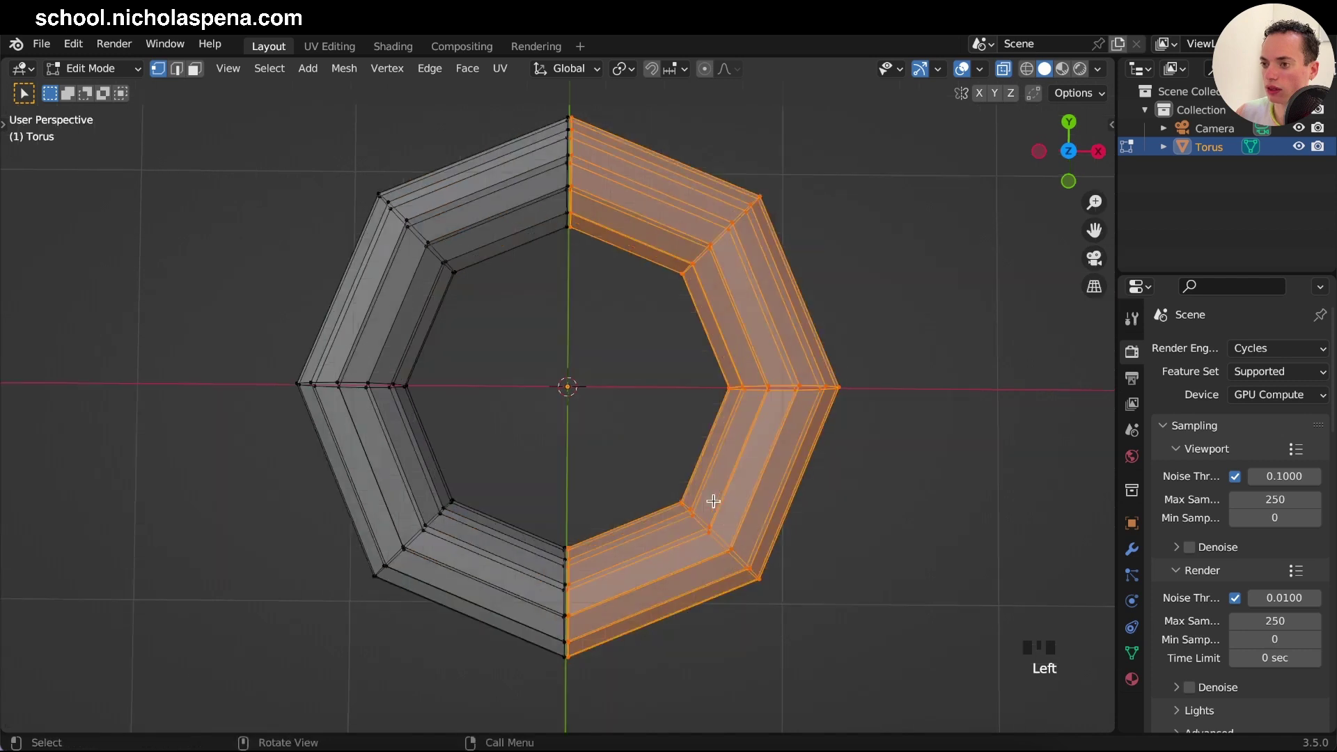
super+scroll(713, 501, down, 3)
shift+scroll(713, 501, right, 2)
scroll(713, 501, up, 2)
key(g)
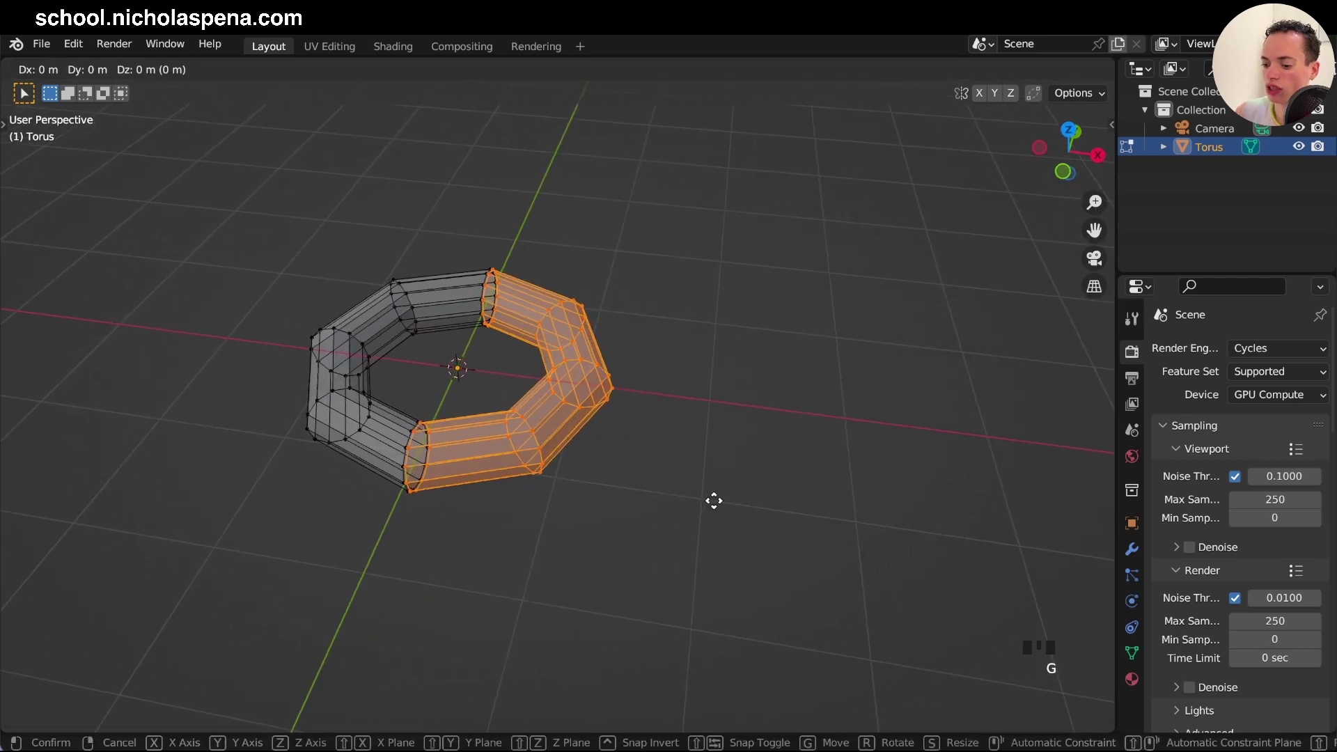
key(x)
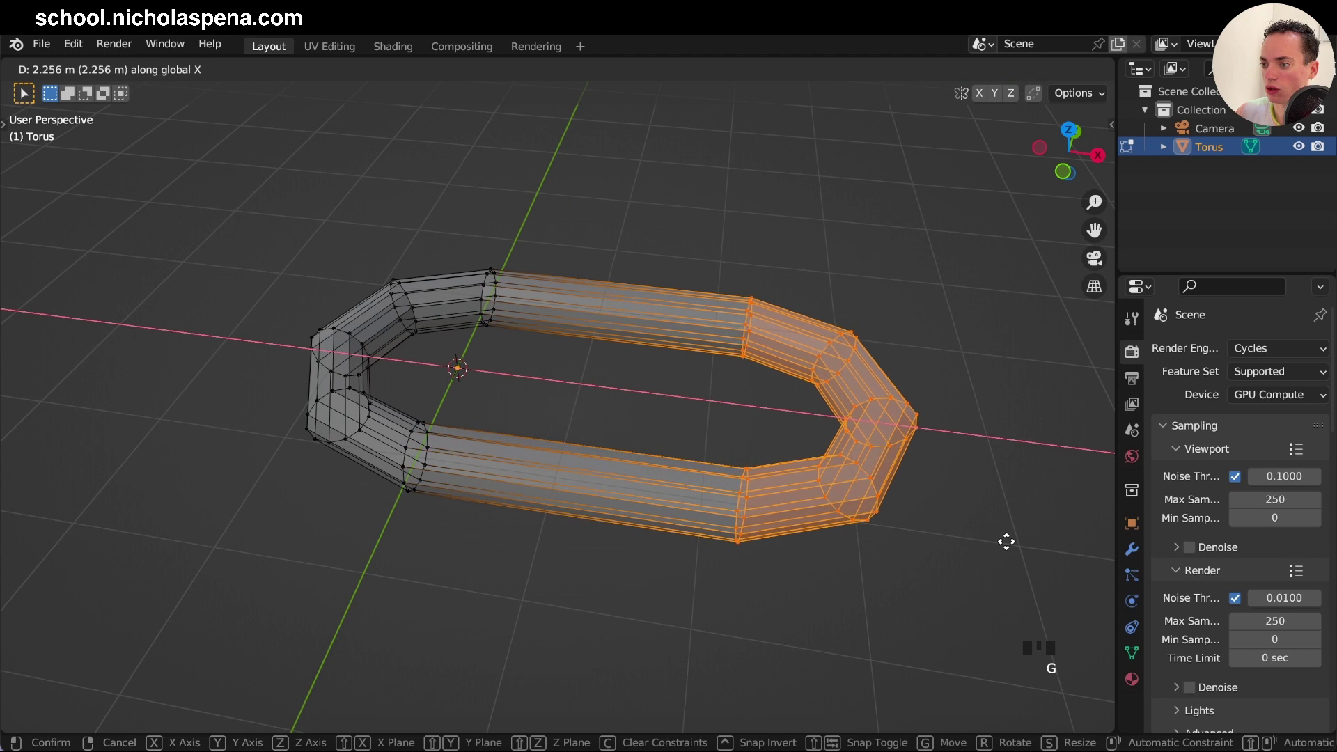
click(770, 475)
Select the whole link mesh and thicken it with Shrink/Fatten by an offset of 0.177 m
middle_drag(771, 475, 640, 296)
scroll(771, 476, down, 3)
key(Tab)
super+scroll(772, 475, up, 5)
key(Tab)
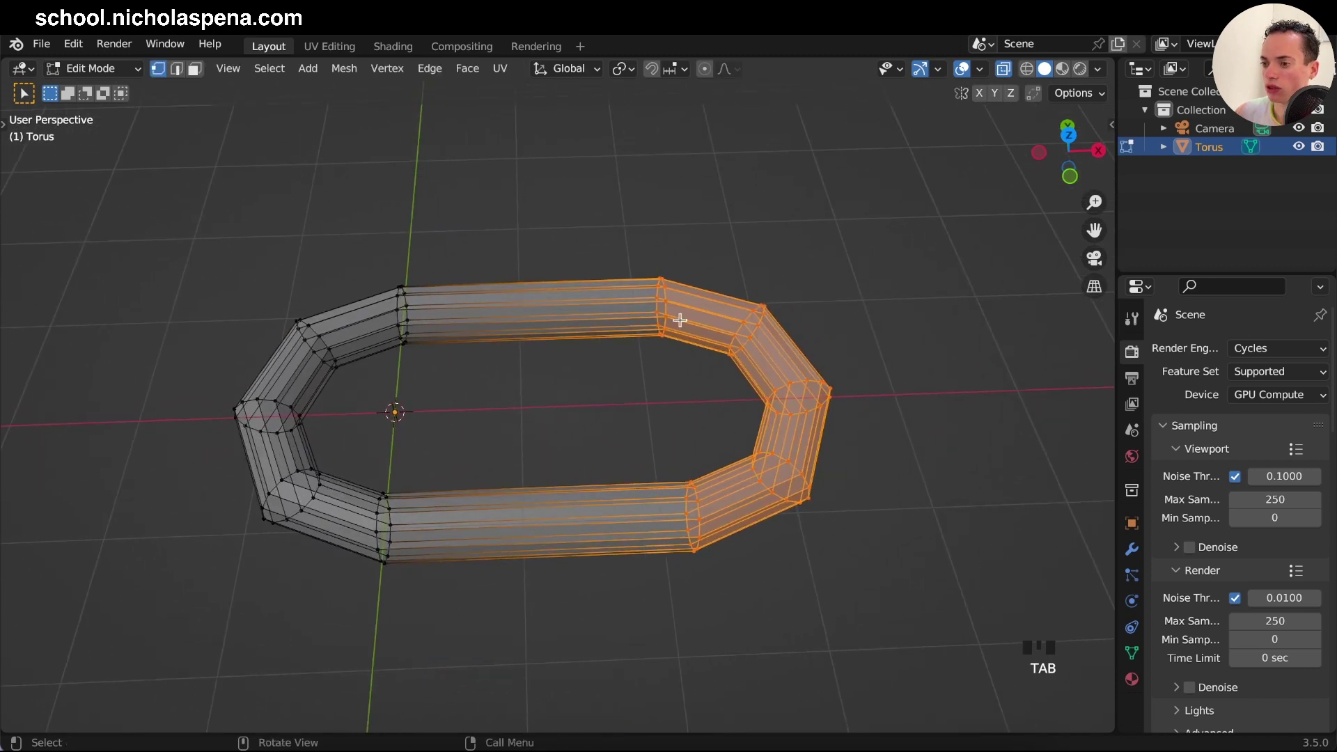
key(a)
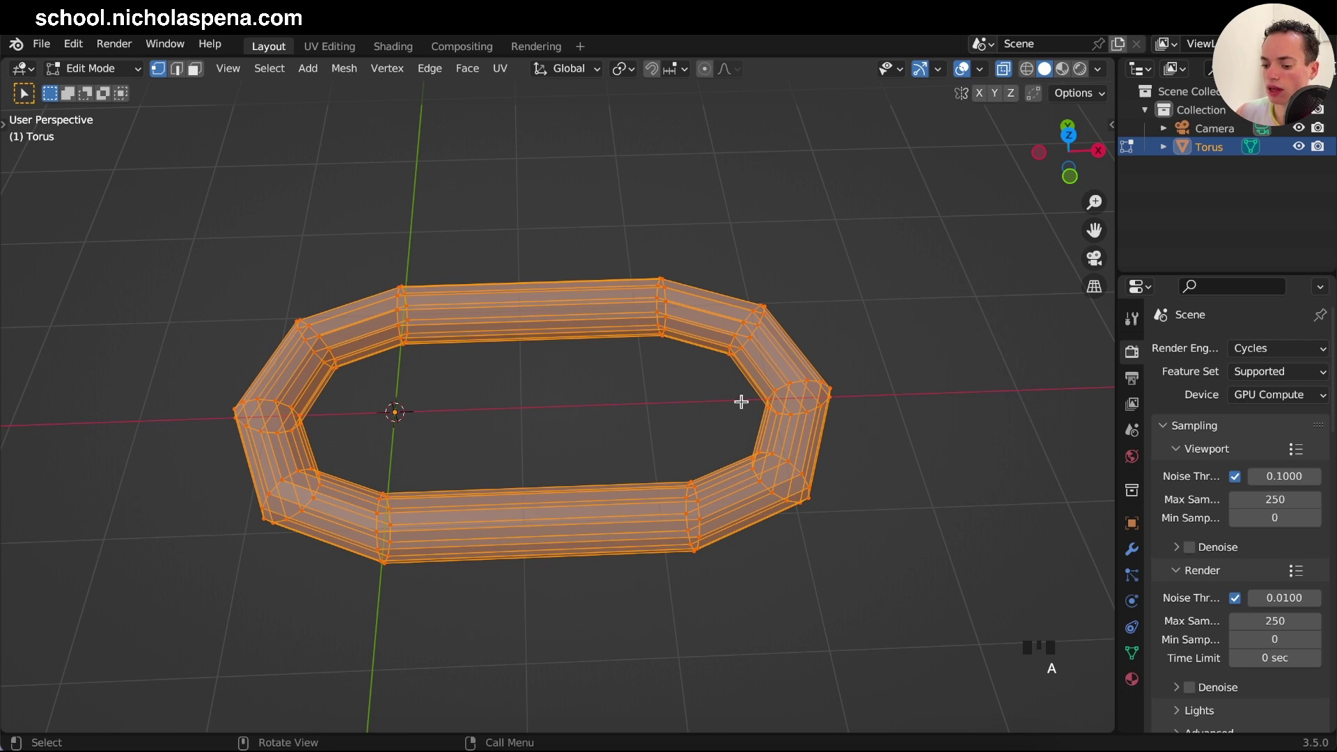
key(alt)
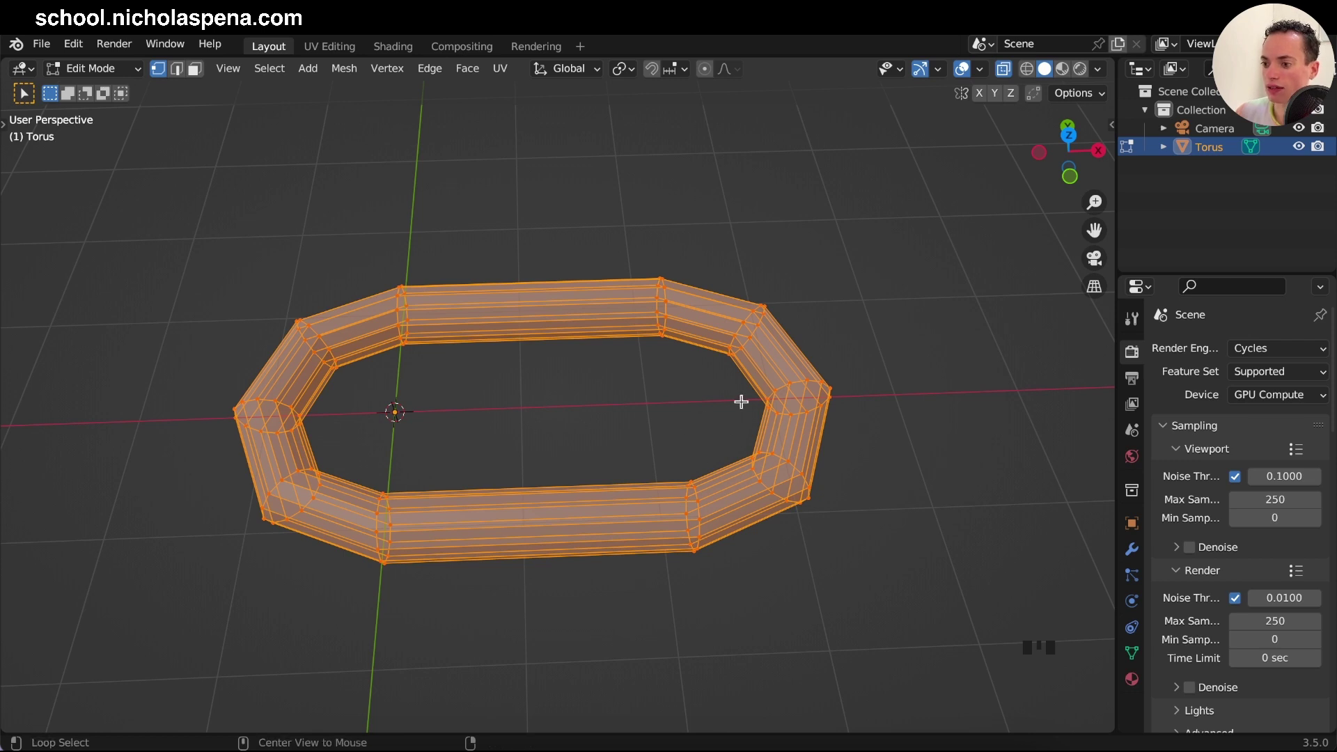
key(alt+s)
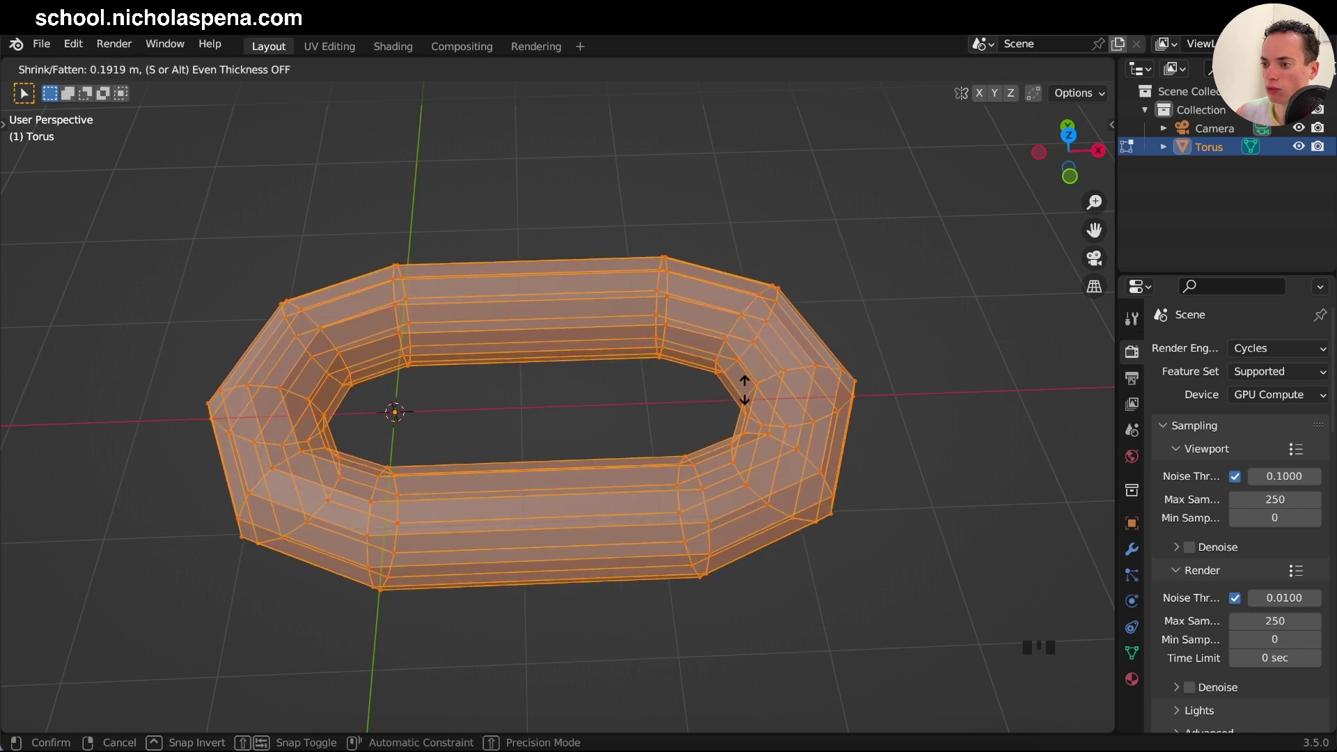
click(744, 389)
scroll(744, 390, down, 5)
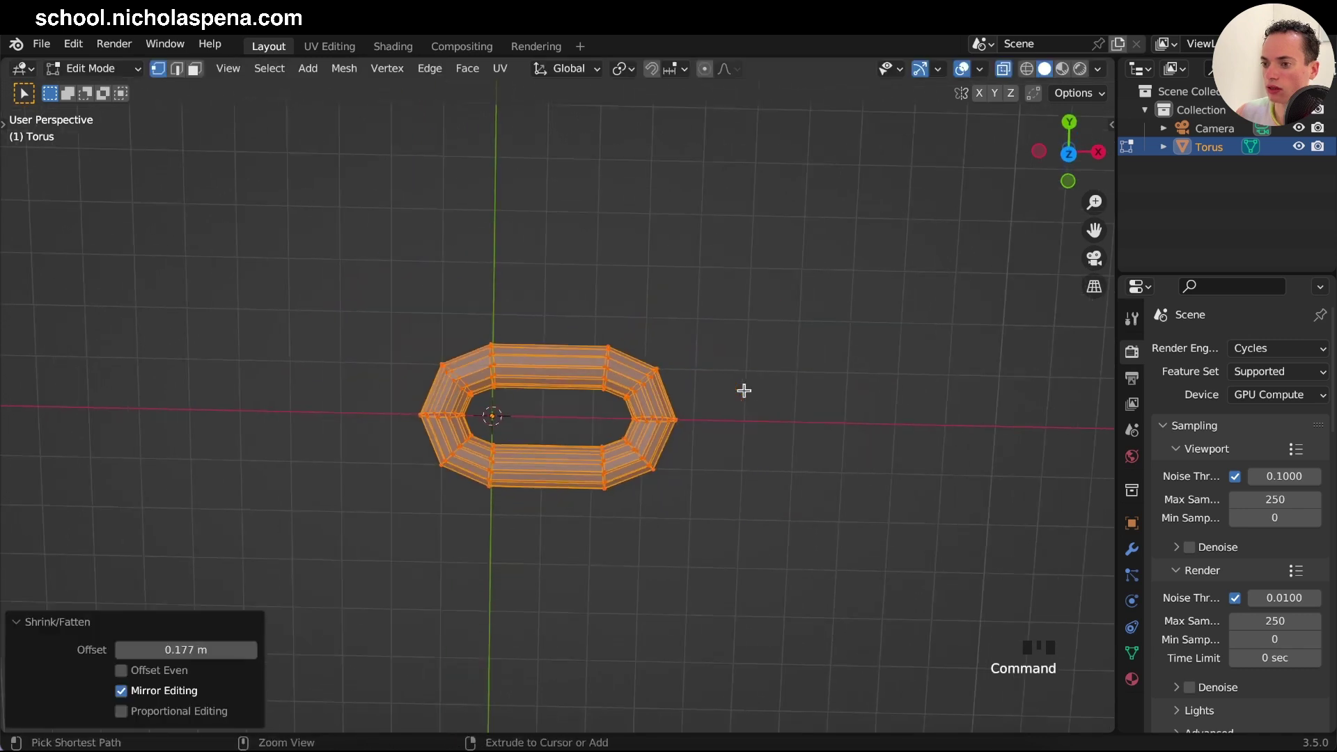
Slim the whole link mesh slightly with Shrink/Fatten by an offset of -0.013 m
scroll(744, 390, up, 3)
key(alt+s)
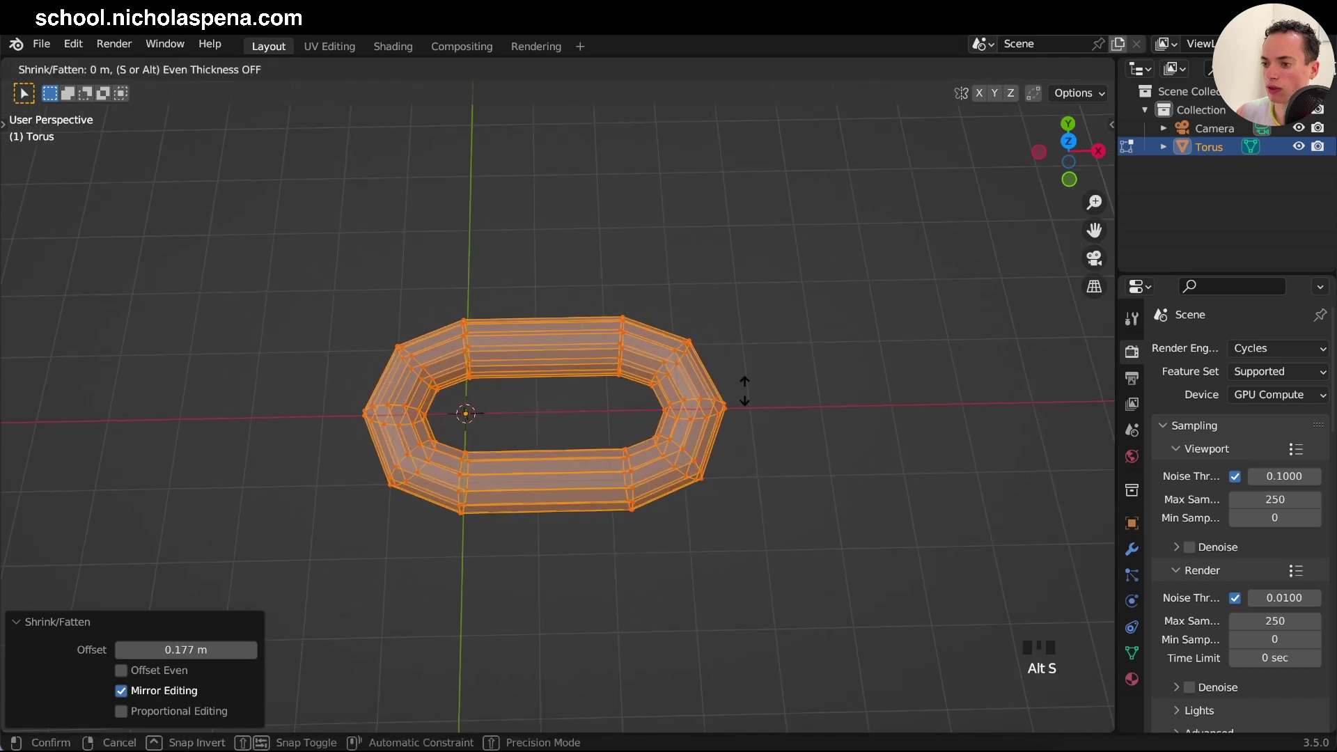
click(743, 393)
scroll(743, 395, up, 3)
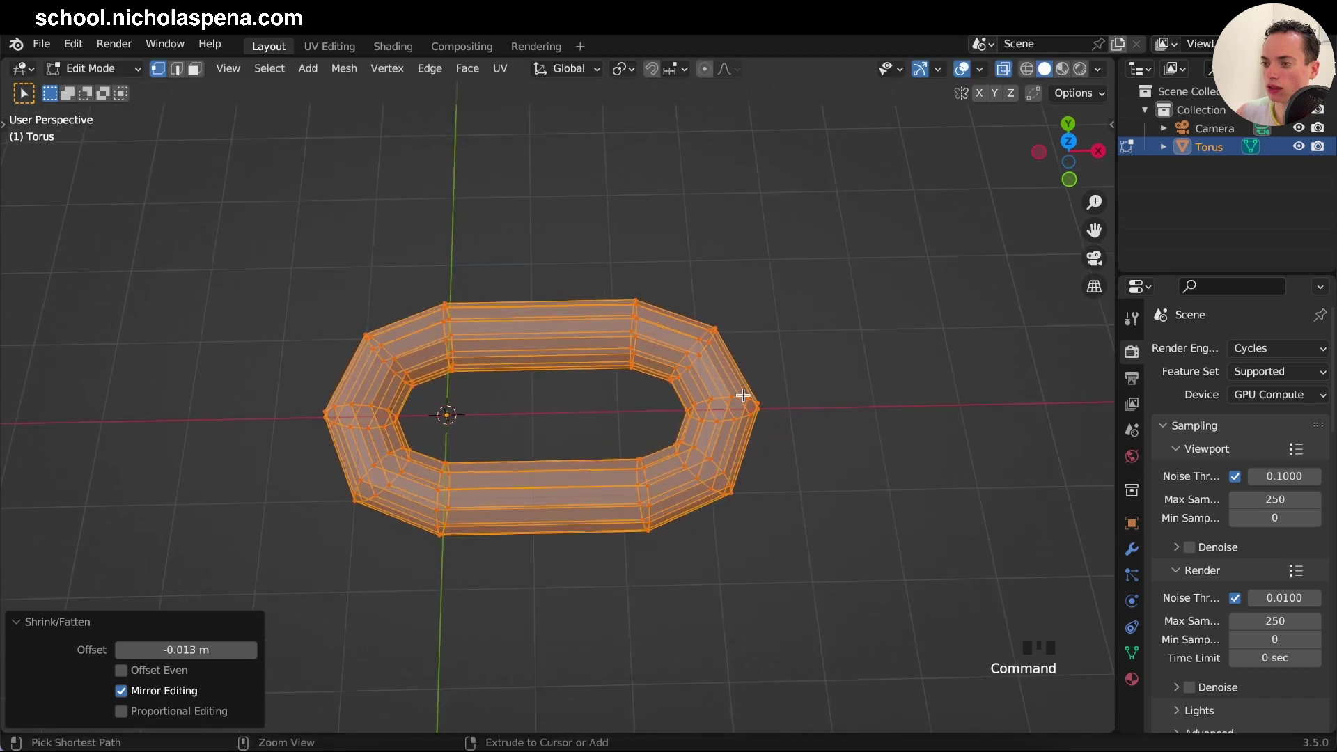
middle_drag(742, 394, 739, 391)
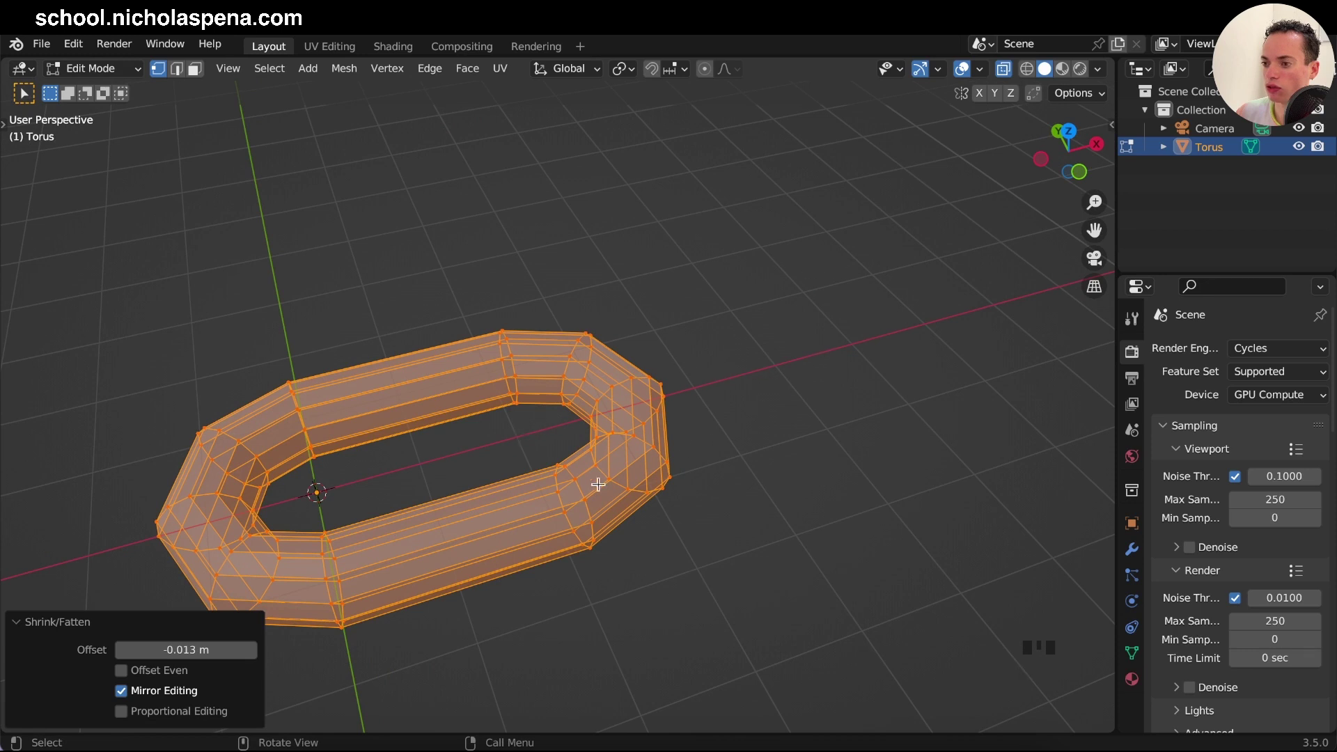
Duplicate the link mesh in place and move the copy about 3.28 m along the X axis
scroll(612, 433, up, 2)
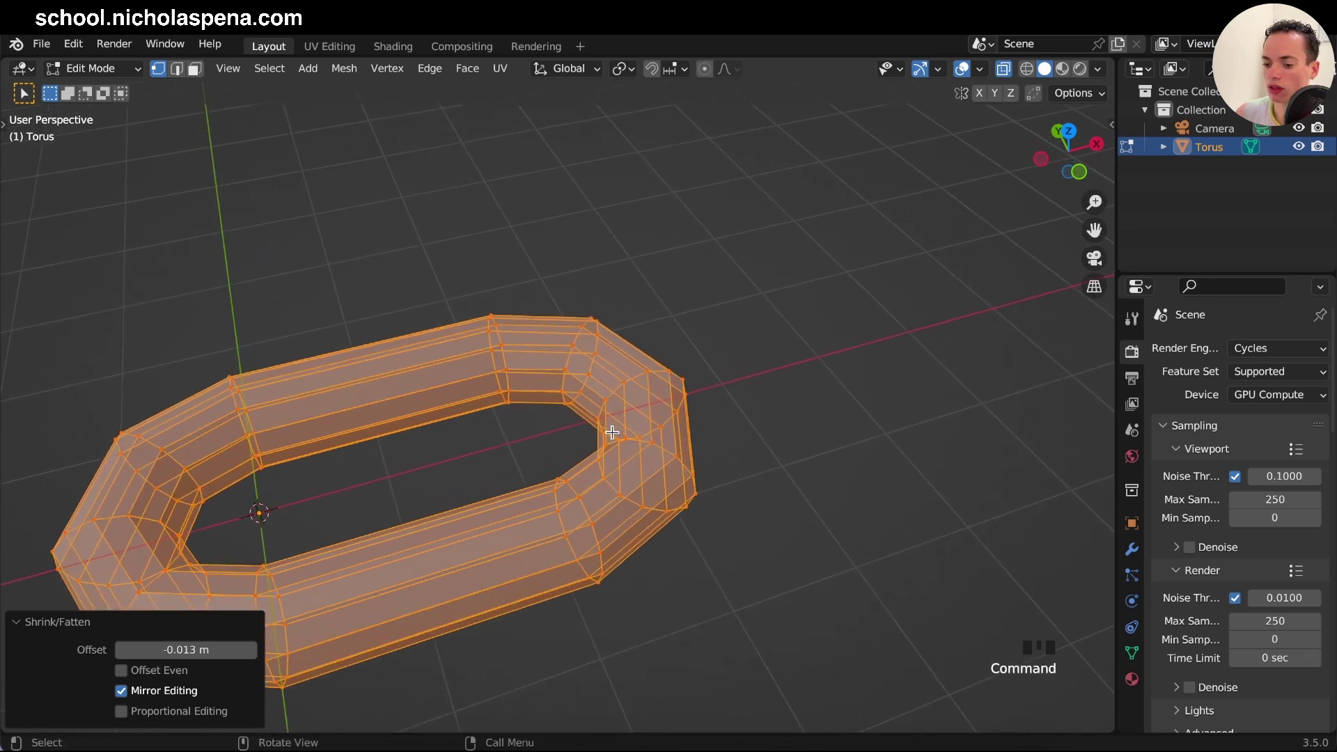
key(shift+d)
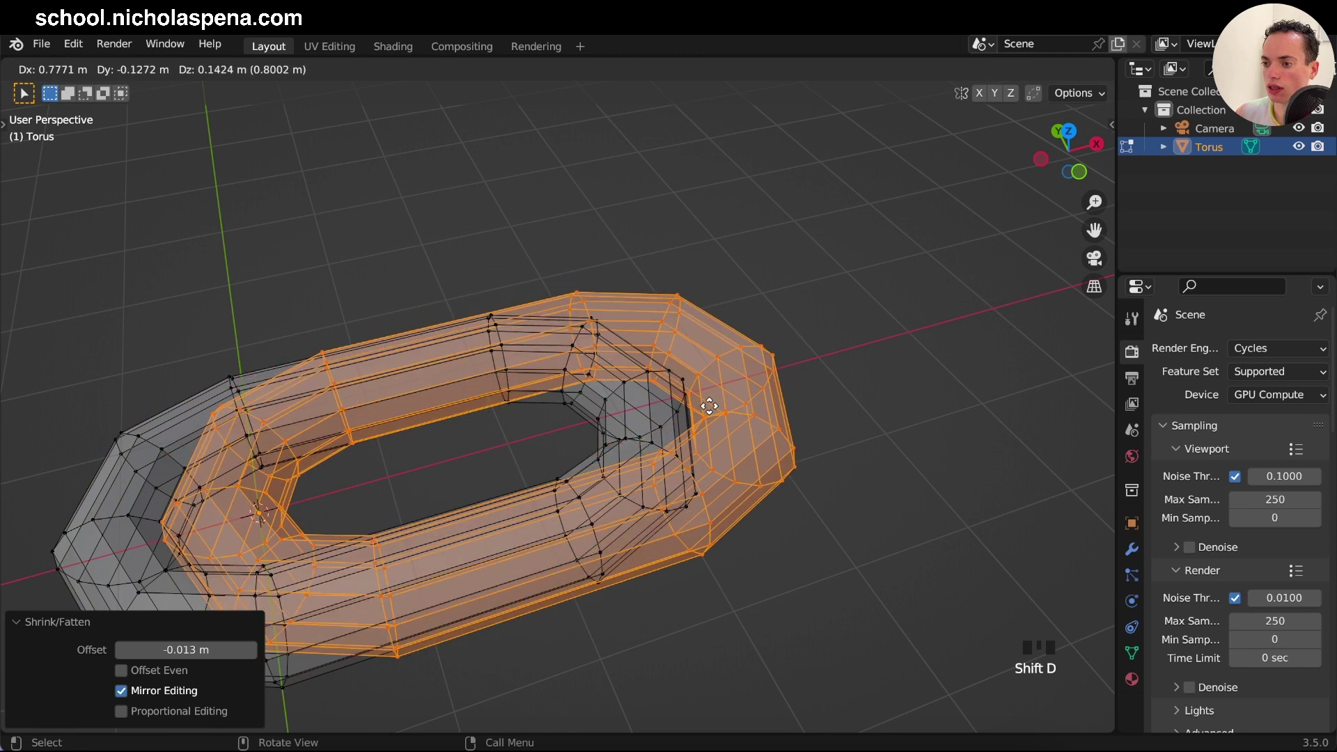
right_click(706, 403)
middle_drag(706, 403, 707, 403)
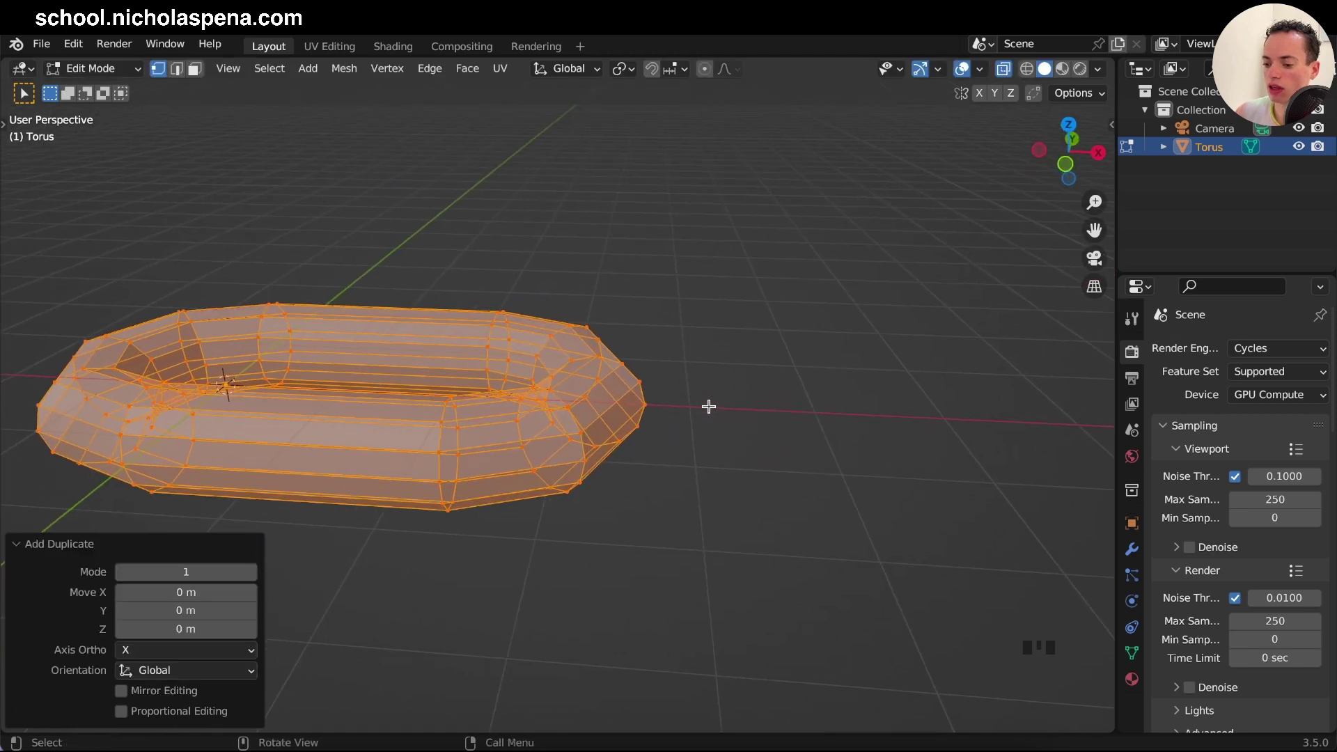
key(g)
key(x)
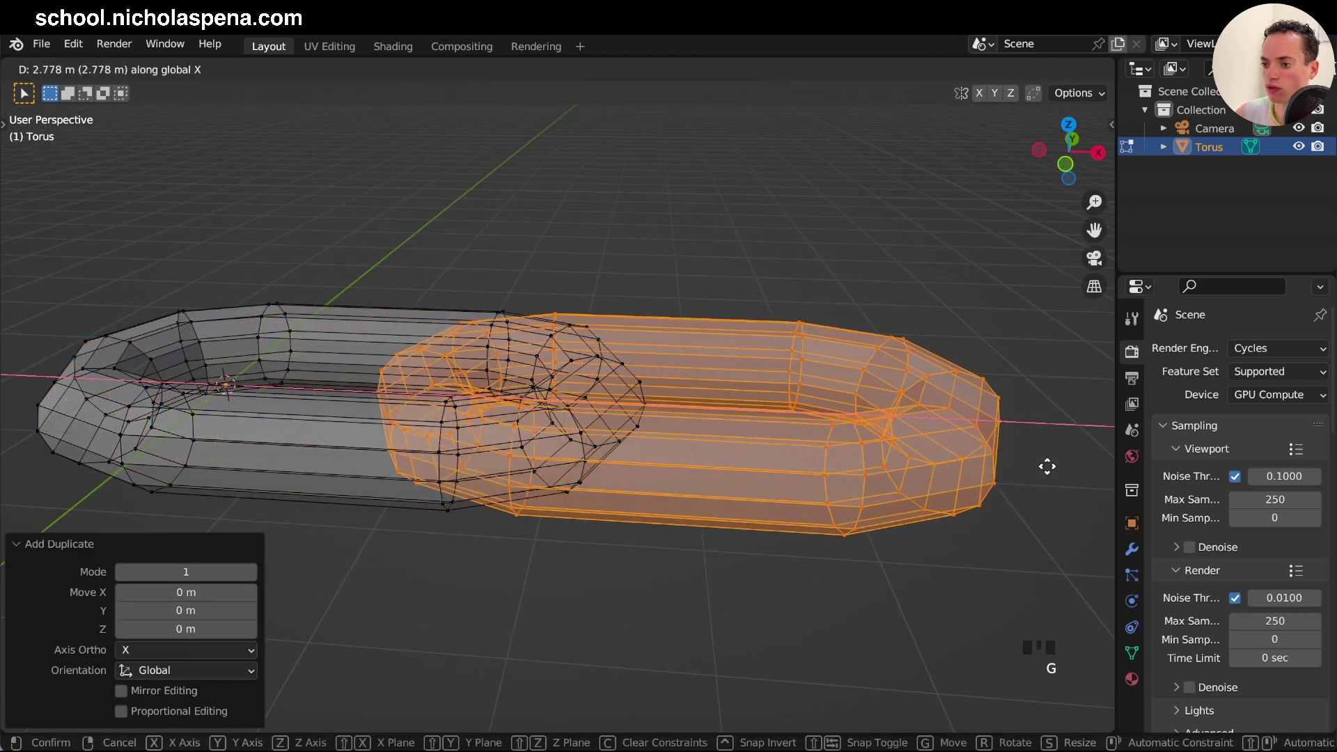
click(1095, 474)
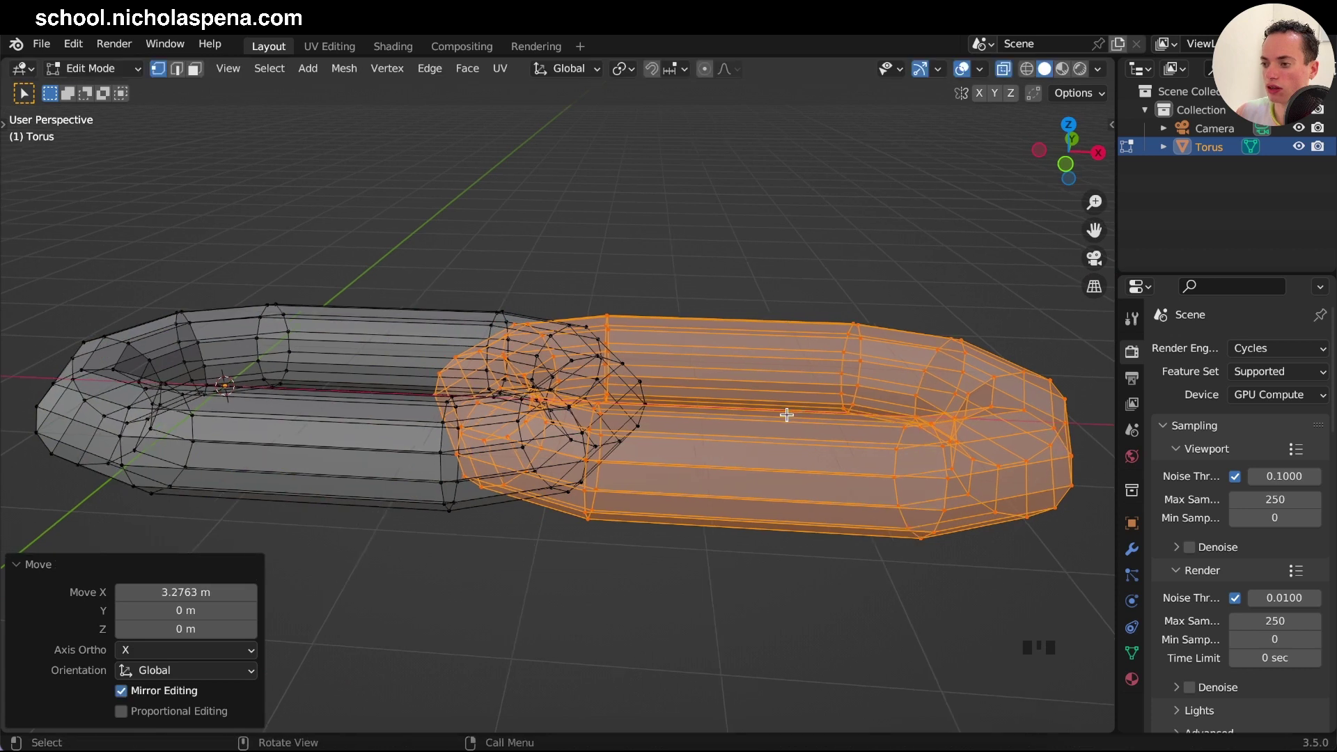
Rotate the duplicated link 90° about the global X axis
middle_drag(784, 411, 786, 415)
key(r)
key(x)
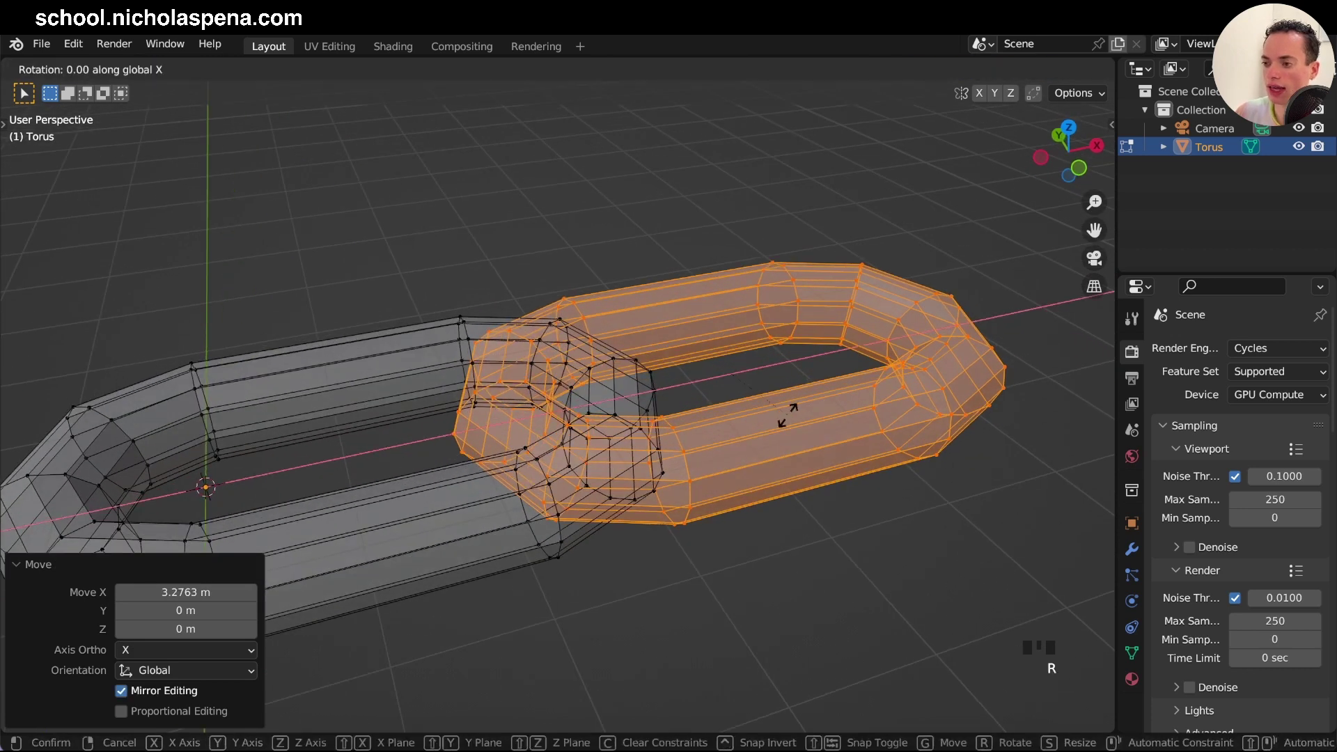
text(90)
key(Return)
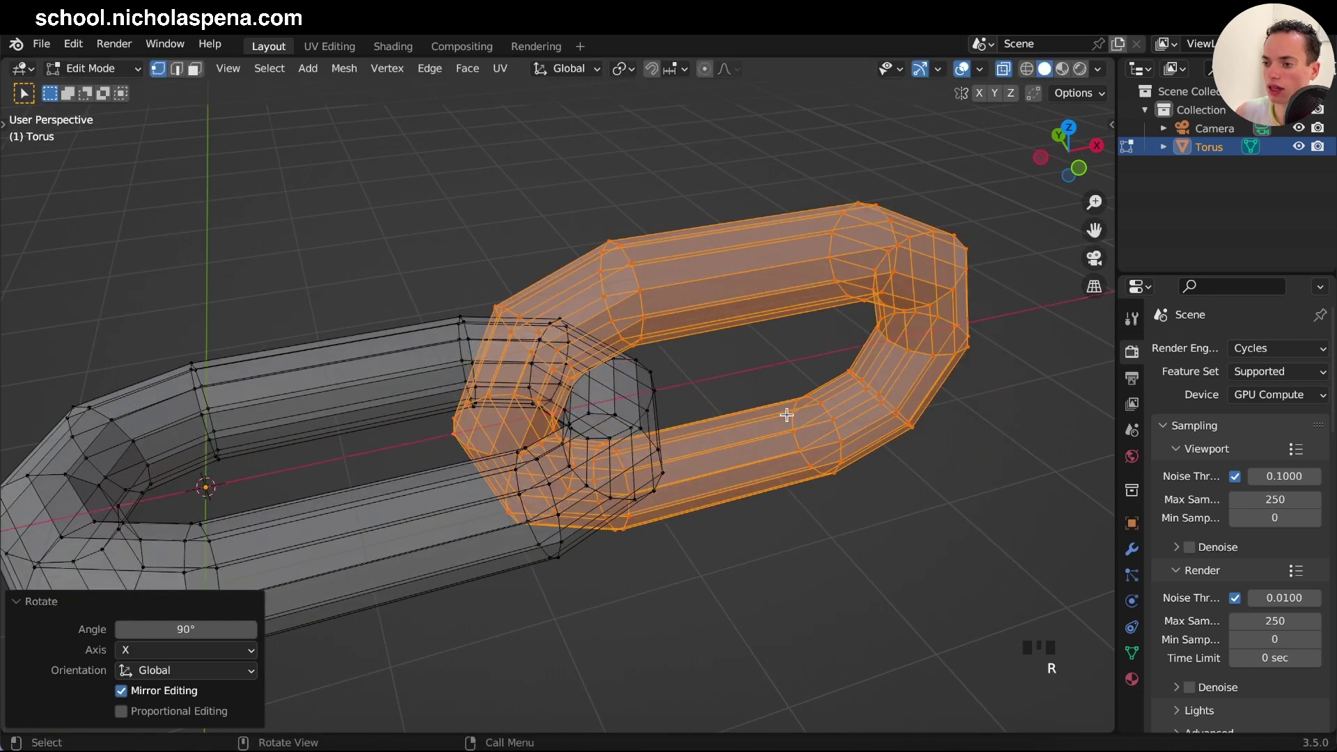
middle_drag(786, 414, 785, 415)
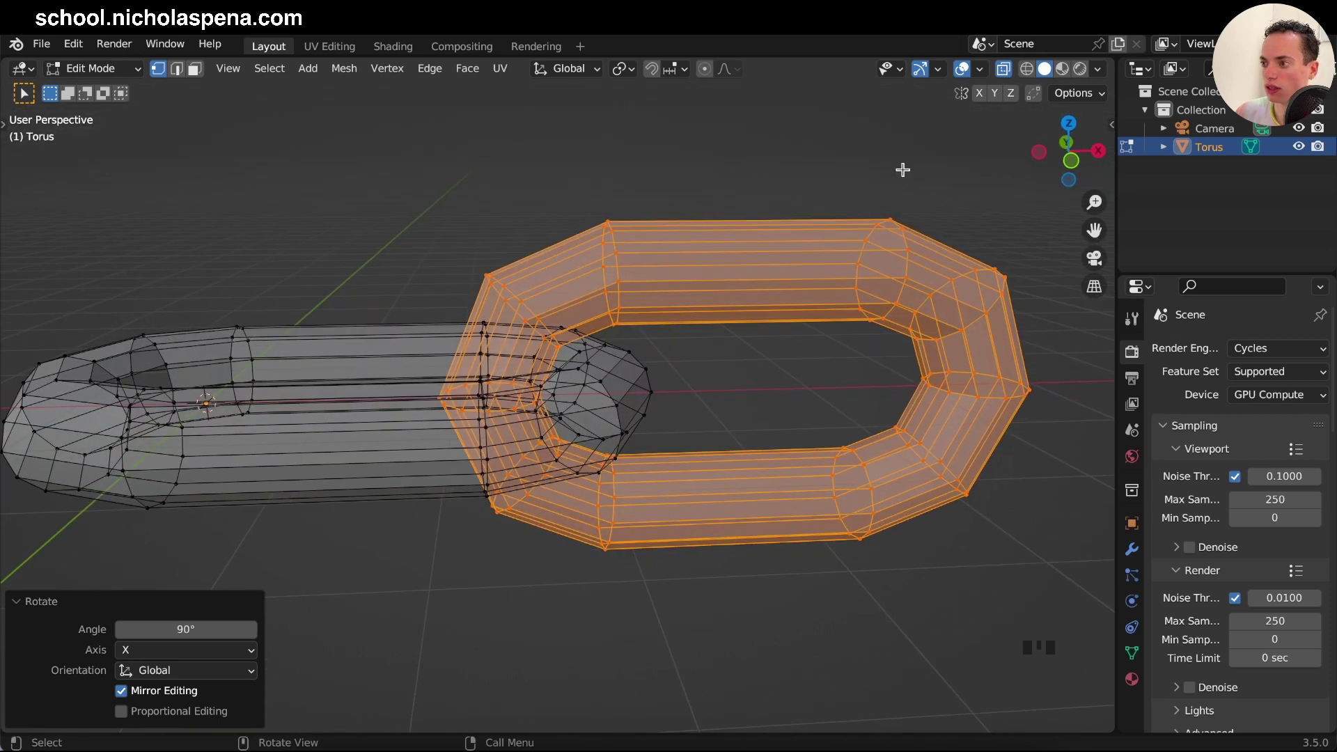
In front view, move the rotated link about 0.082 m along X so its inner end meets the first link's inner edge
click(1072, 162)
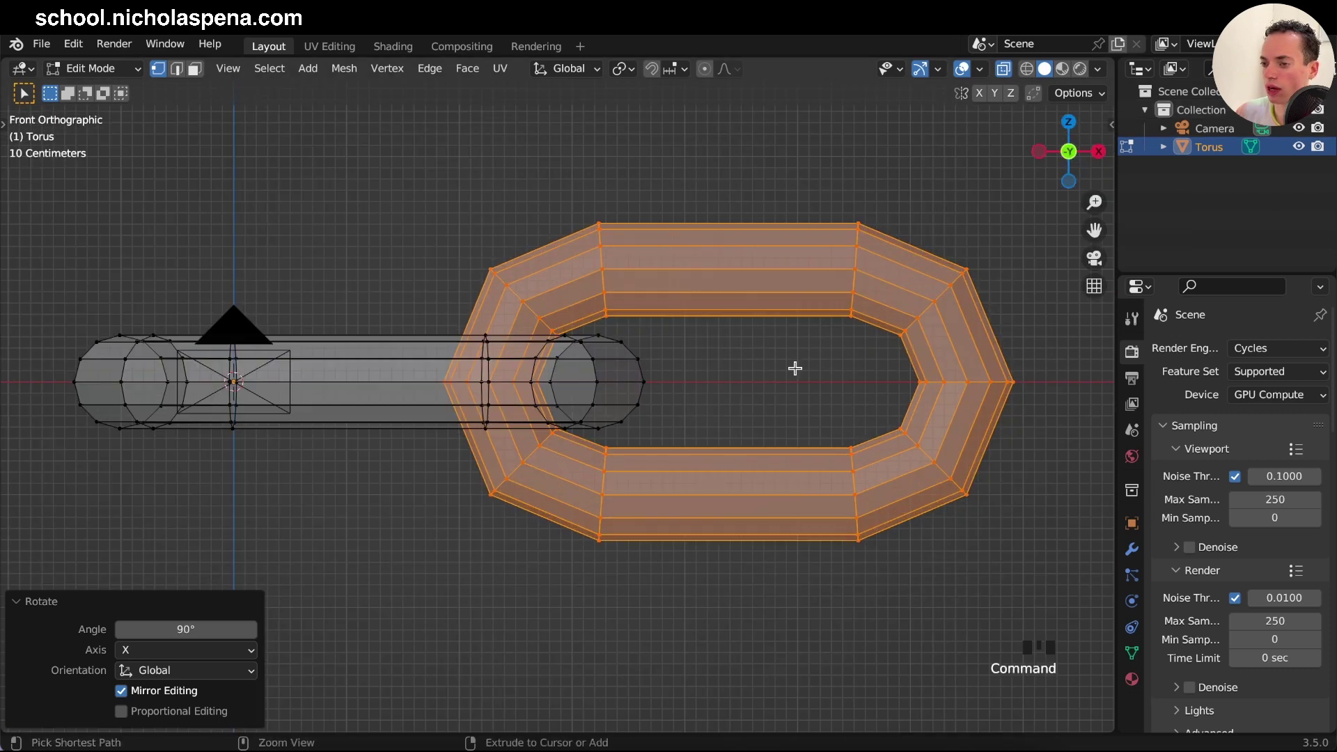
scroll(794, 367, up, 6)
key(g)
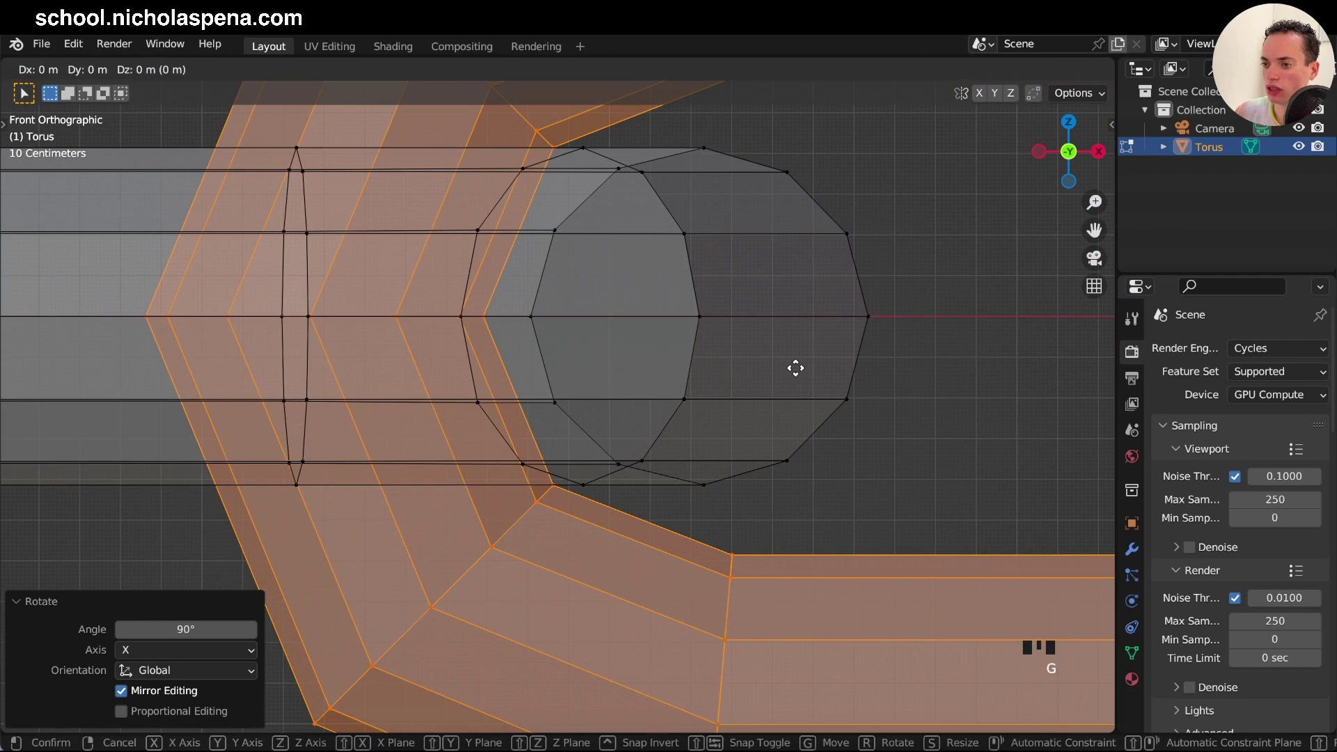
key(x)
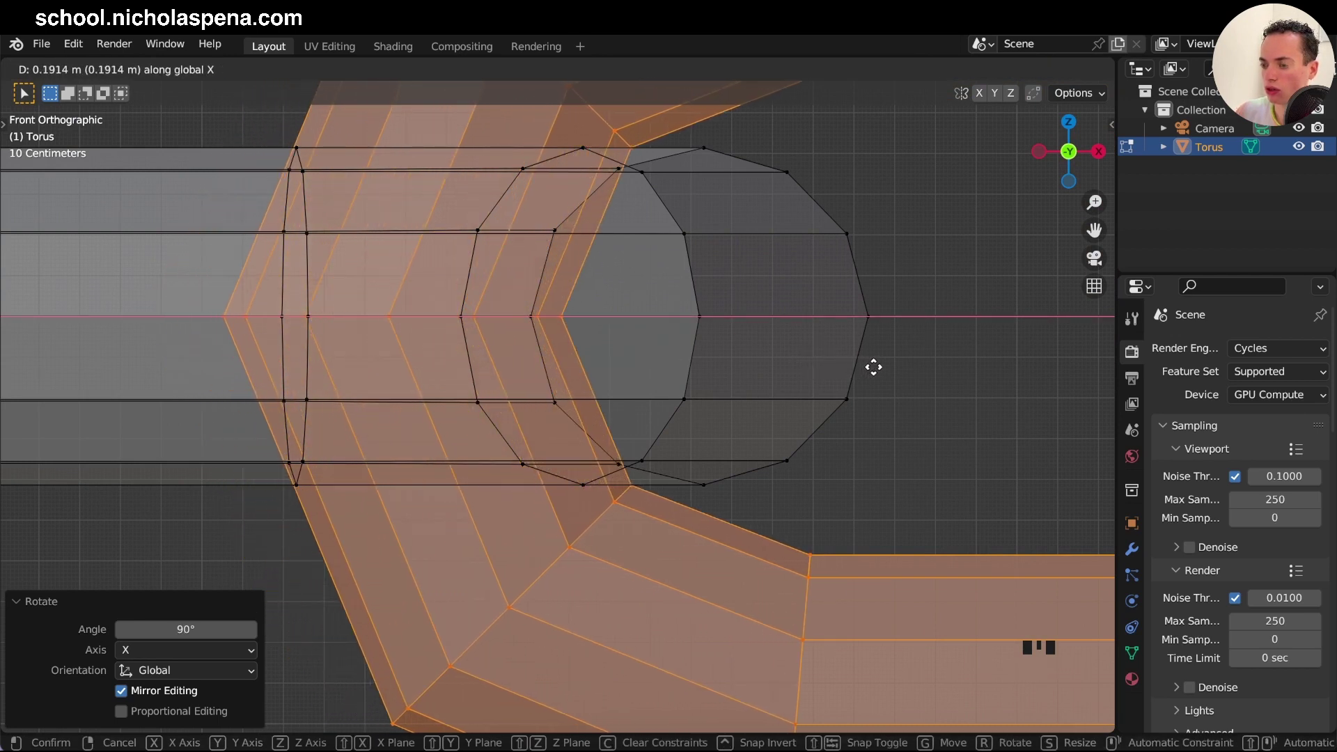
click(829, 372)
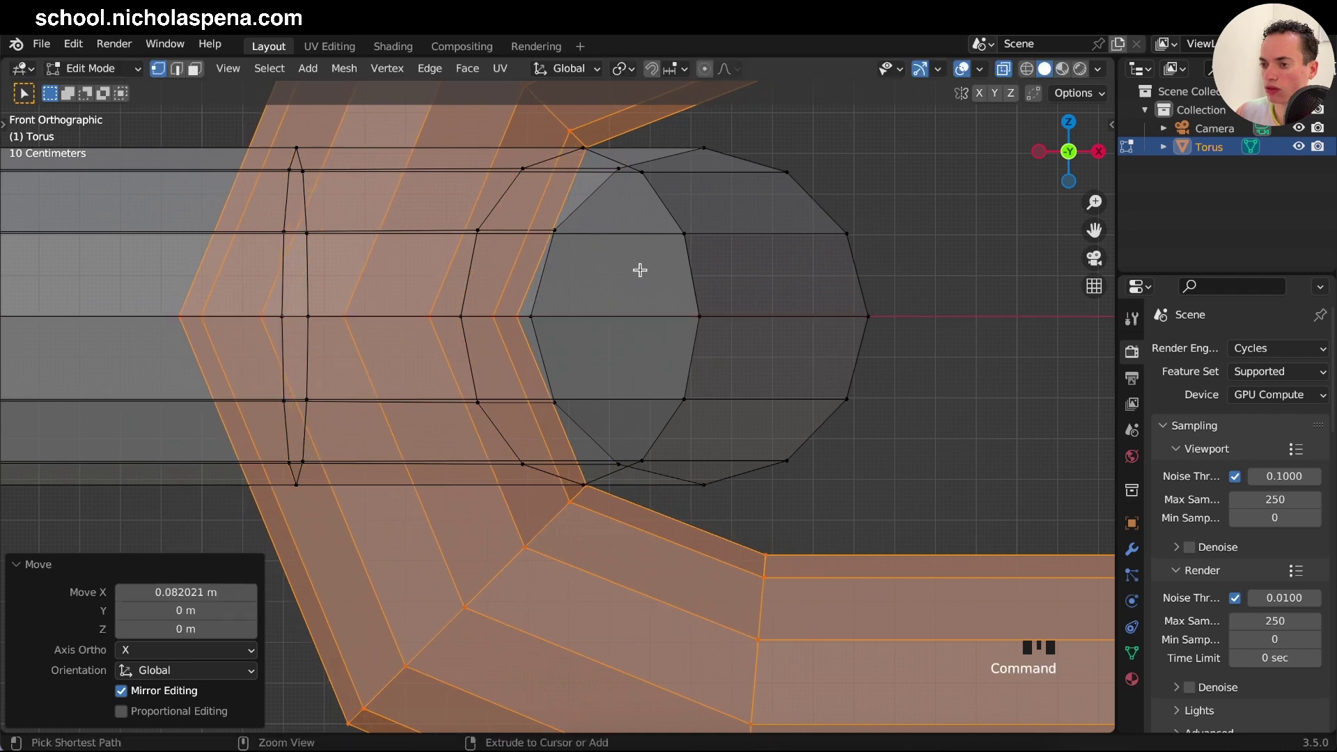
scroll(639, 269, up, 3)
shift+middle_drag(639, 269, 644, 286)
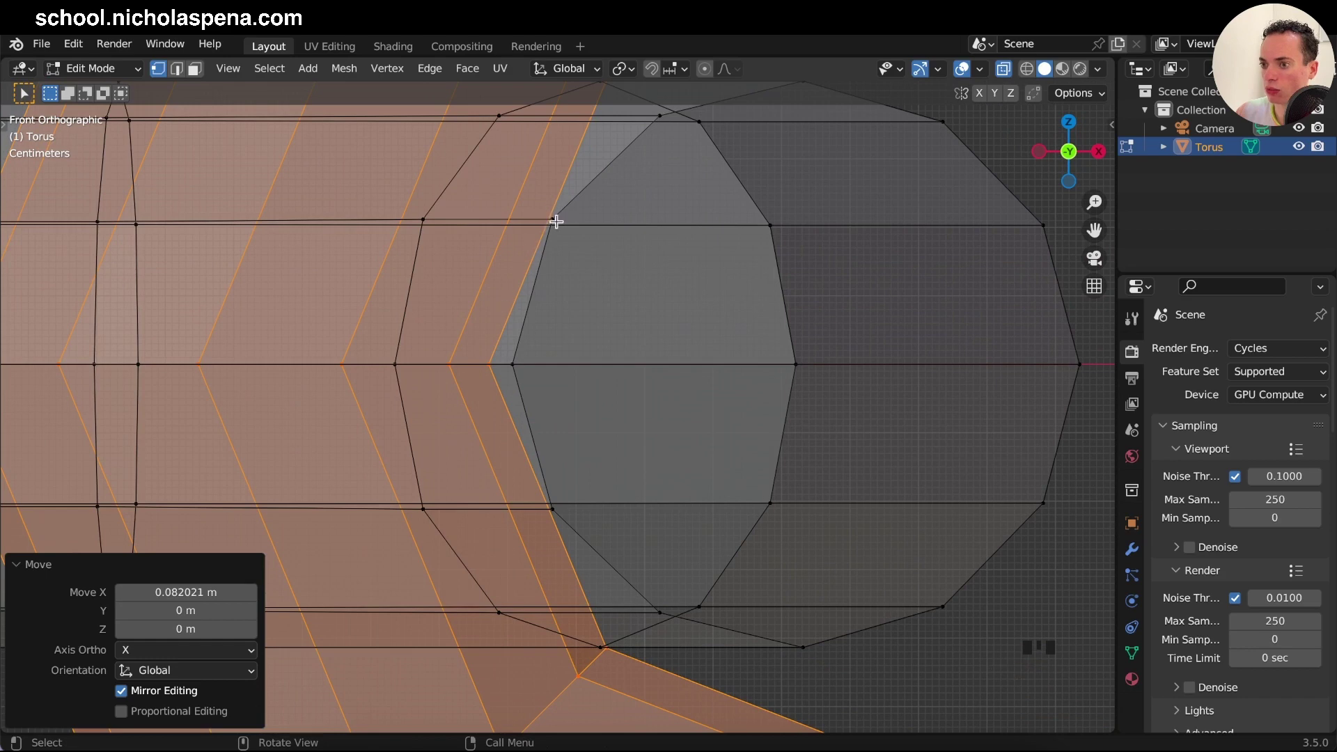
super+scroll(556, 235, down, 9)
middle_drag(556, 236, 558, 237)
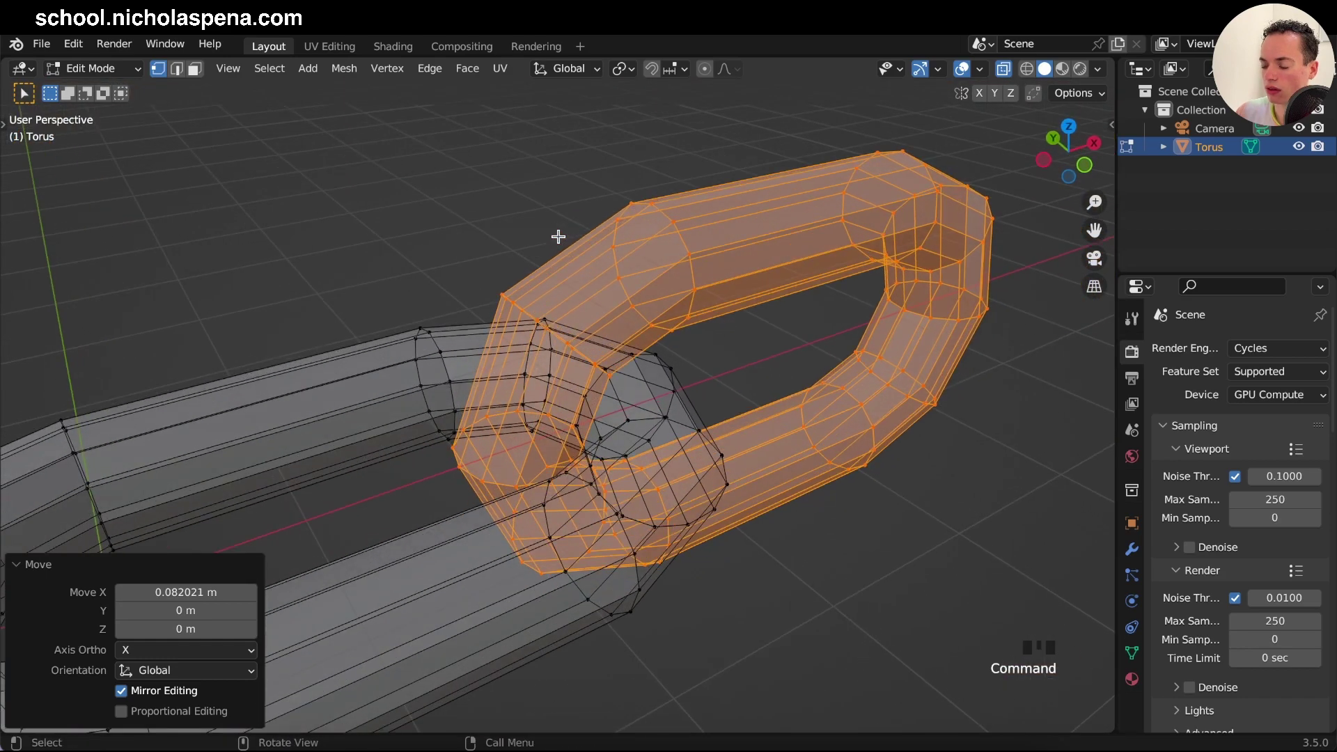
With X-ray off, move the rotated link about -0.024 m along X to tighten the contact between the two links
key(Tab)
middle_drag(668, 337, 668, 337)
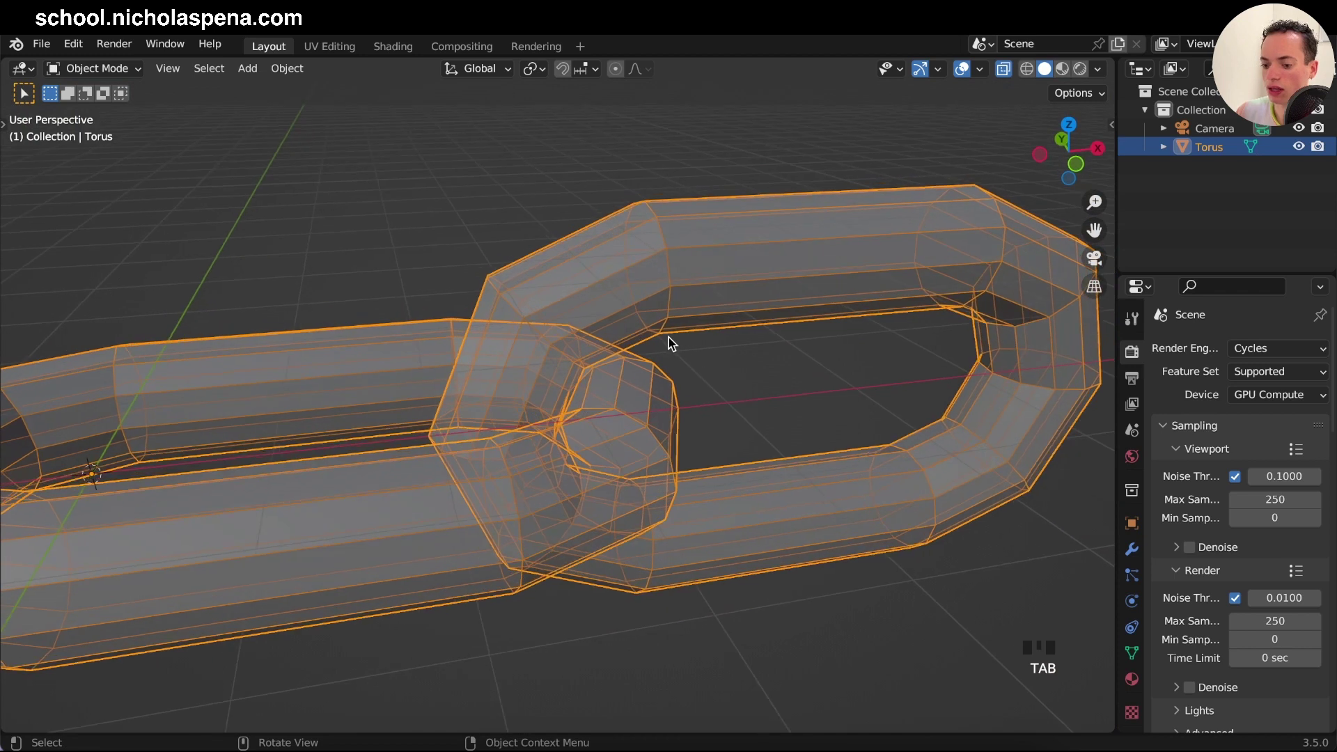
key(alt+z)
scroll(668, 341, up, 6)
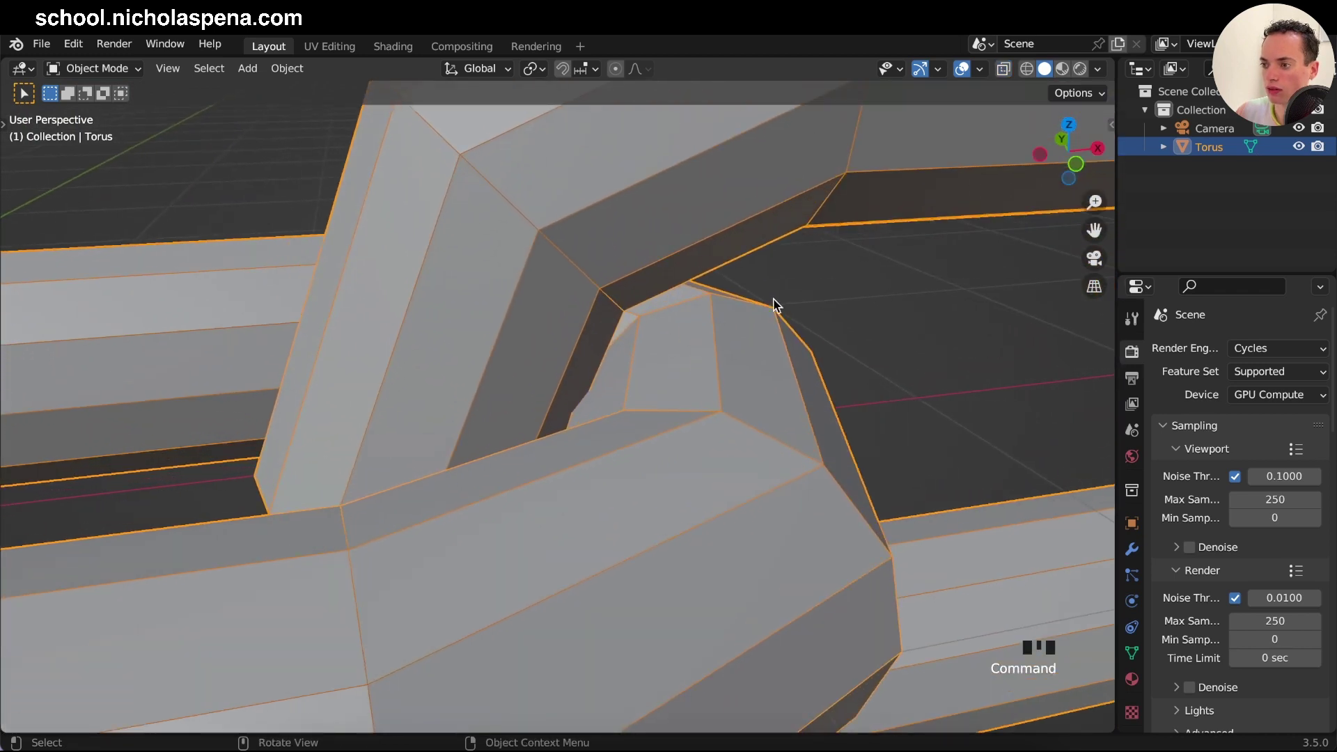
key(Tab)
key(g)
key(y)
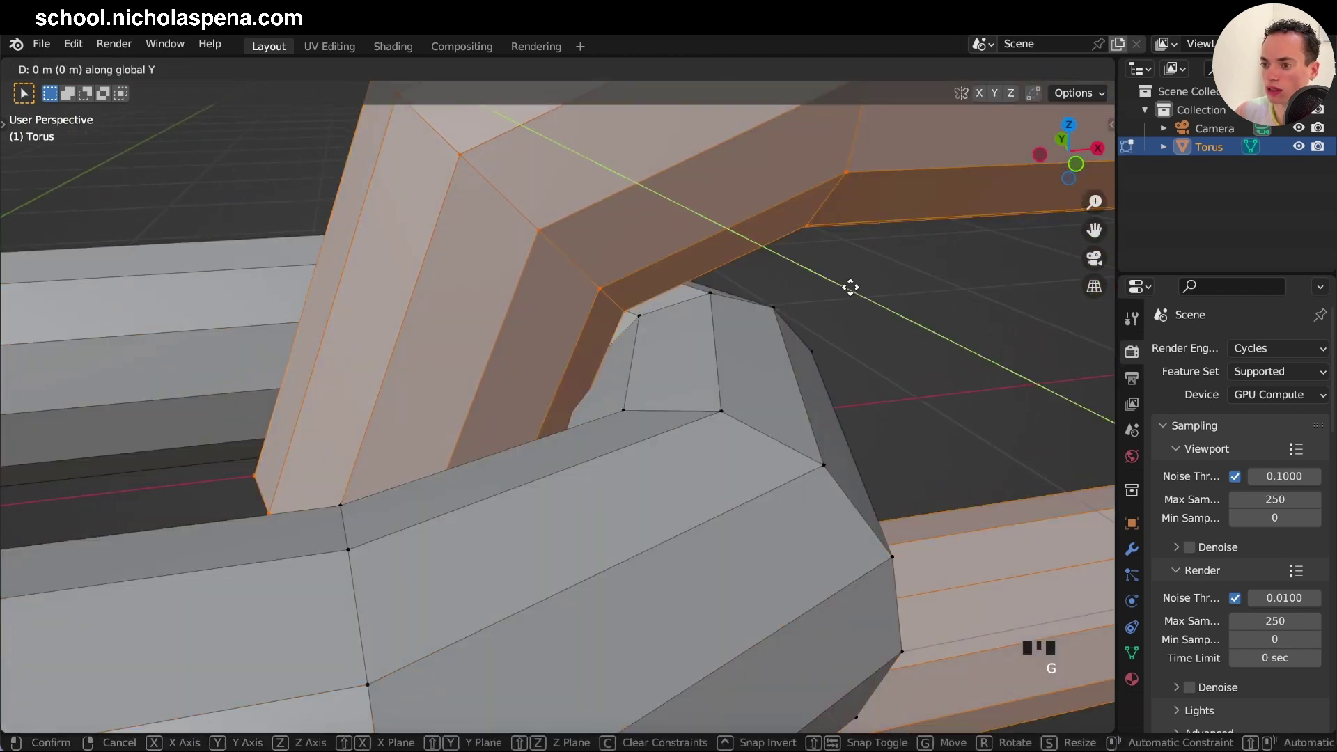
right_click(840, 288)
key(g)
key(x)
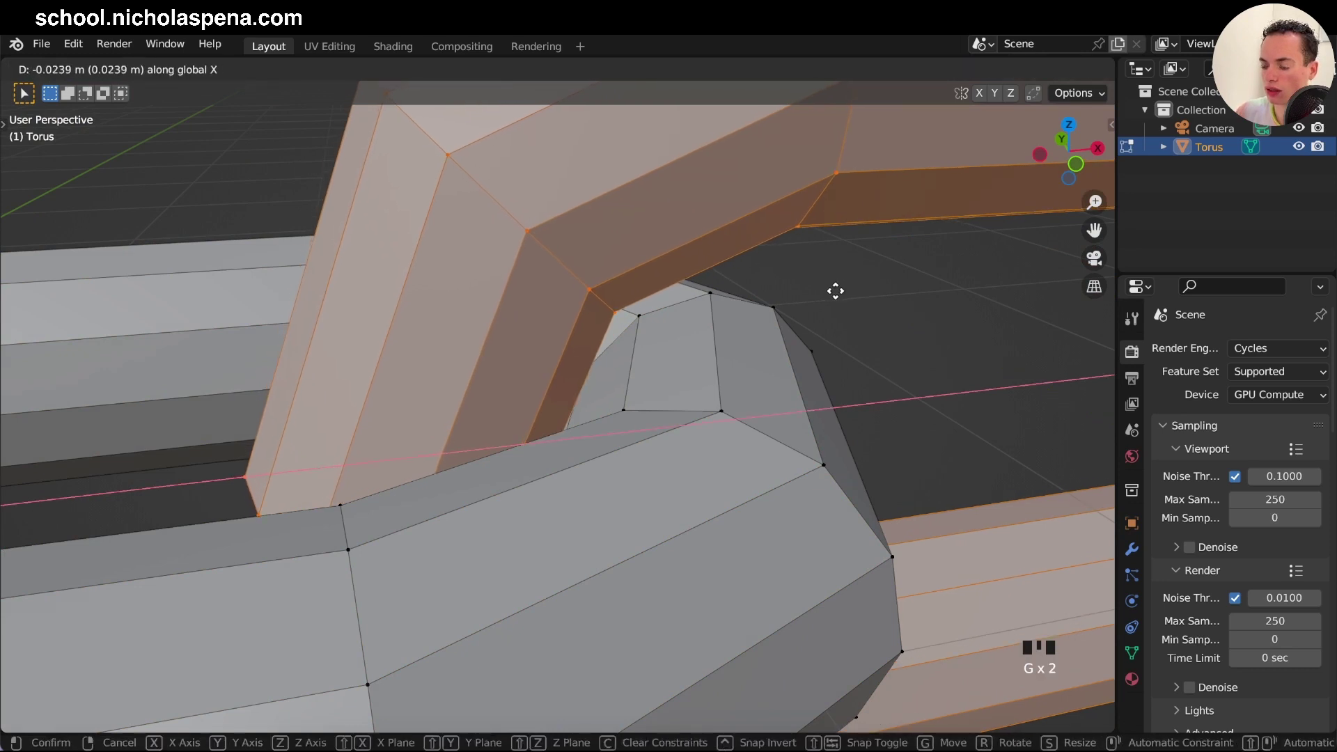
click(835, 291)
Fine-tune the rotated link's position by about -0.0014 m along the X axis
middle_drag(834, 291, 835, 291)
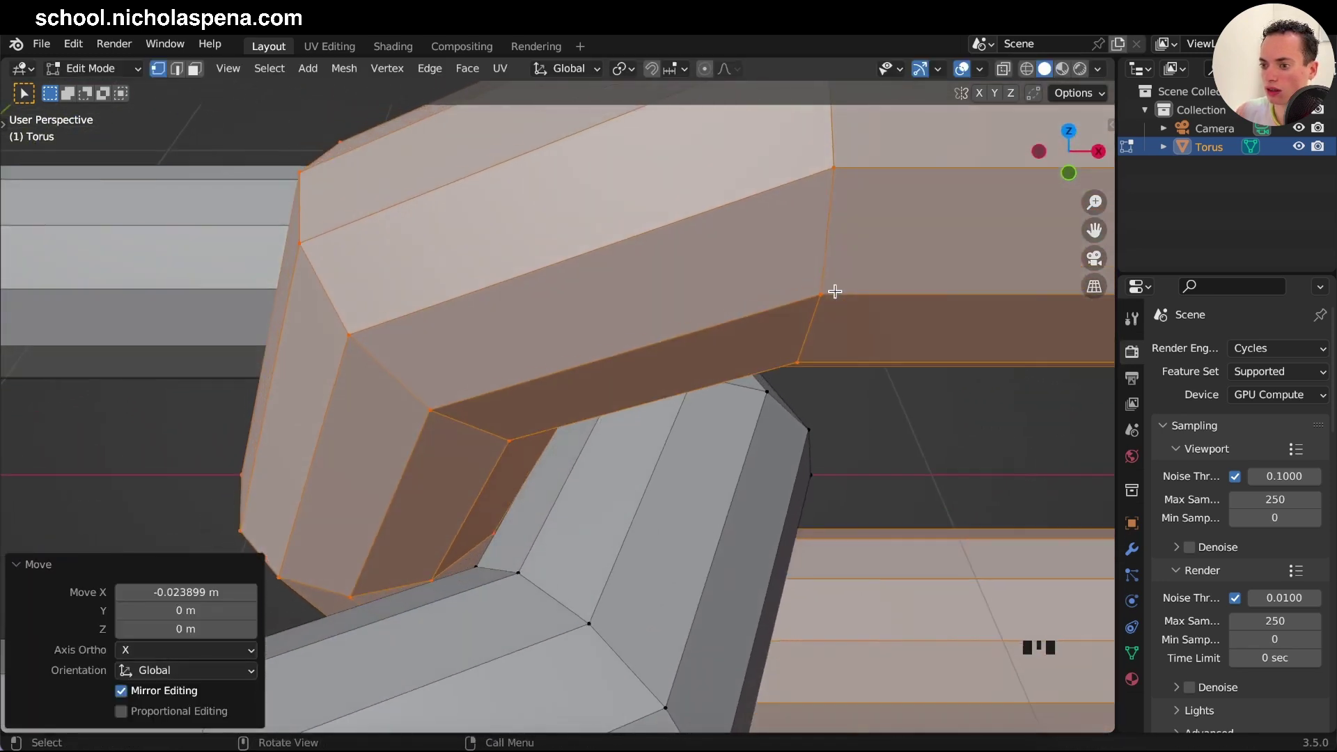
key(g)
key(x)
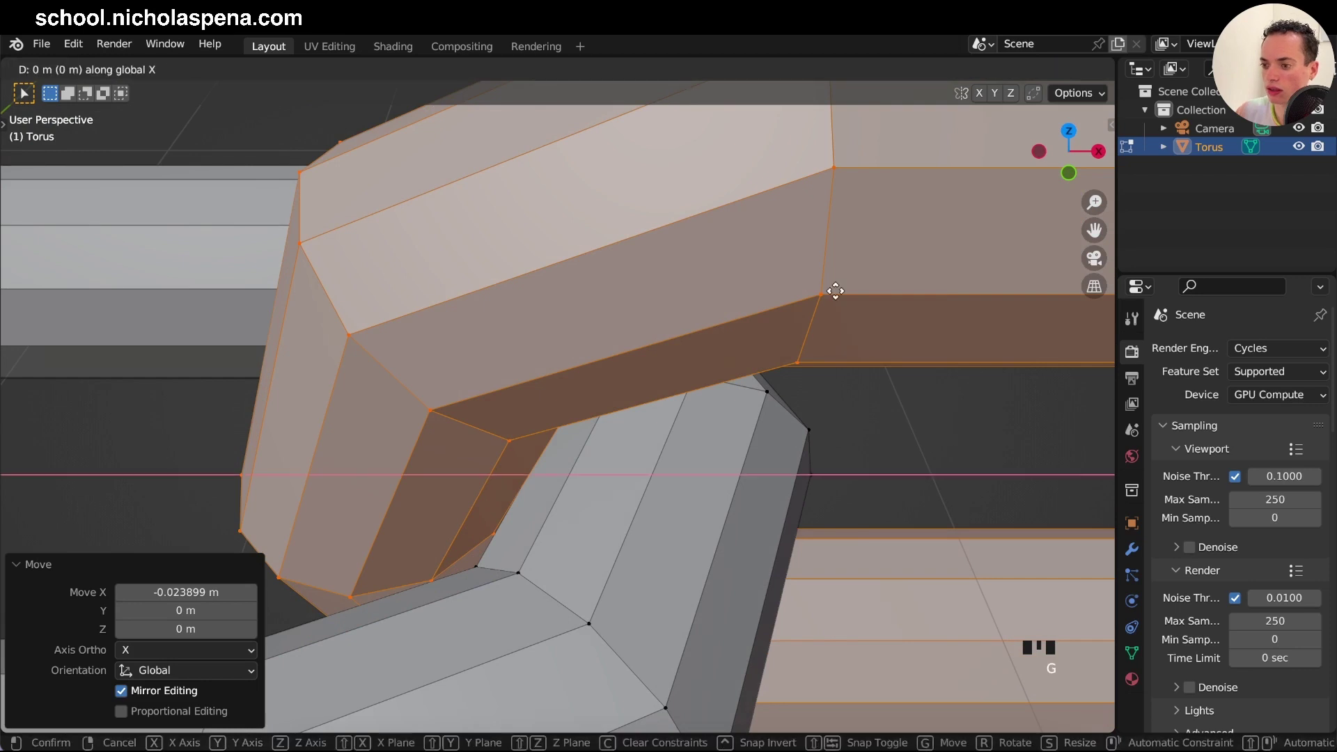
click(831, 290)
Check the contact between both links in front view with X-ray on, and return to Object Mode with X-ray off
key(KP_1)
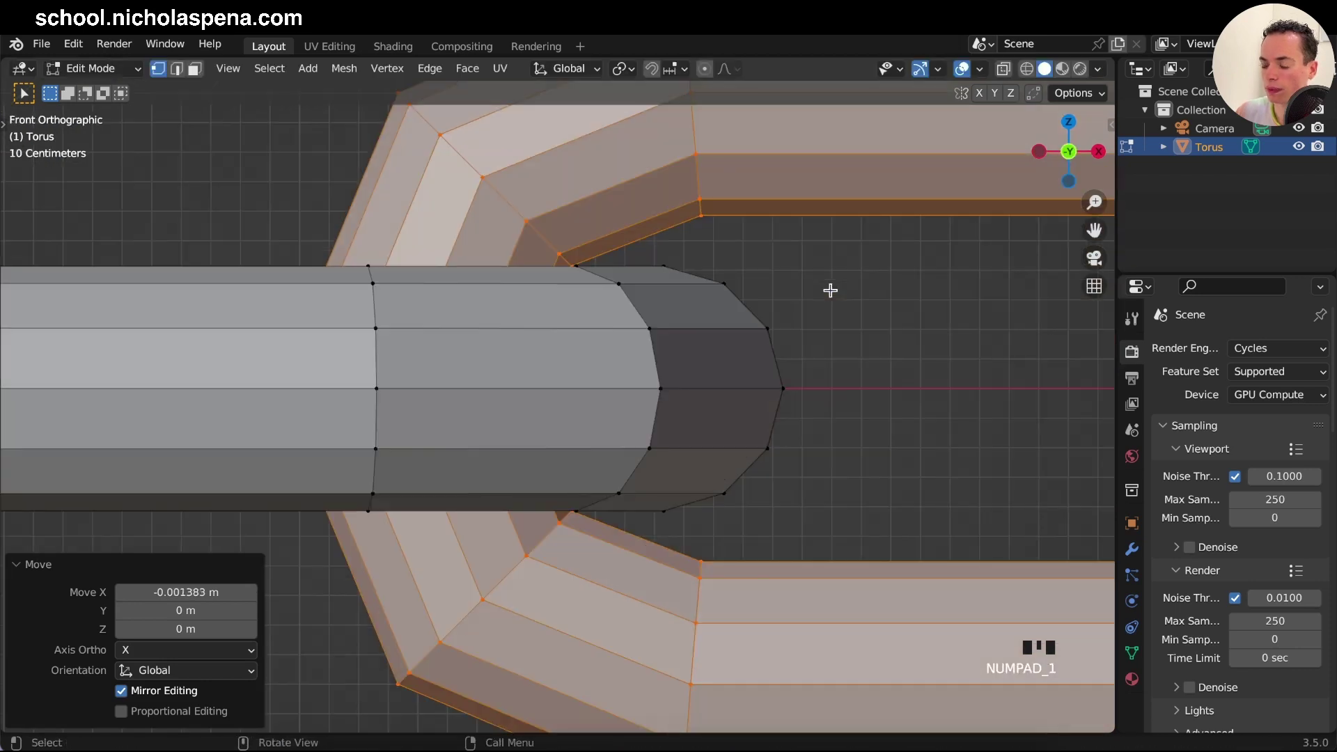
super+scroll(831, 290, up, 5)
key(alt+z)
key(KP_1)
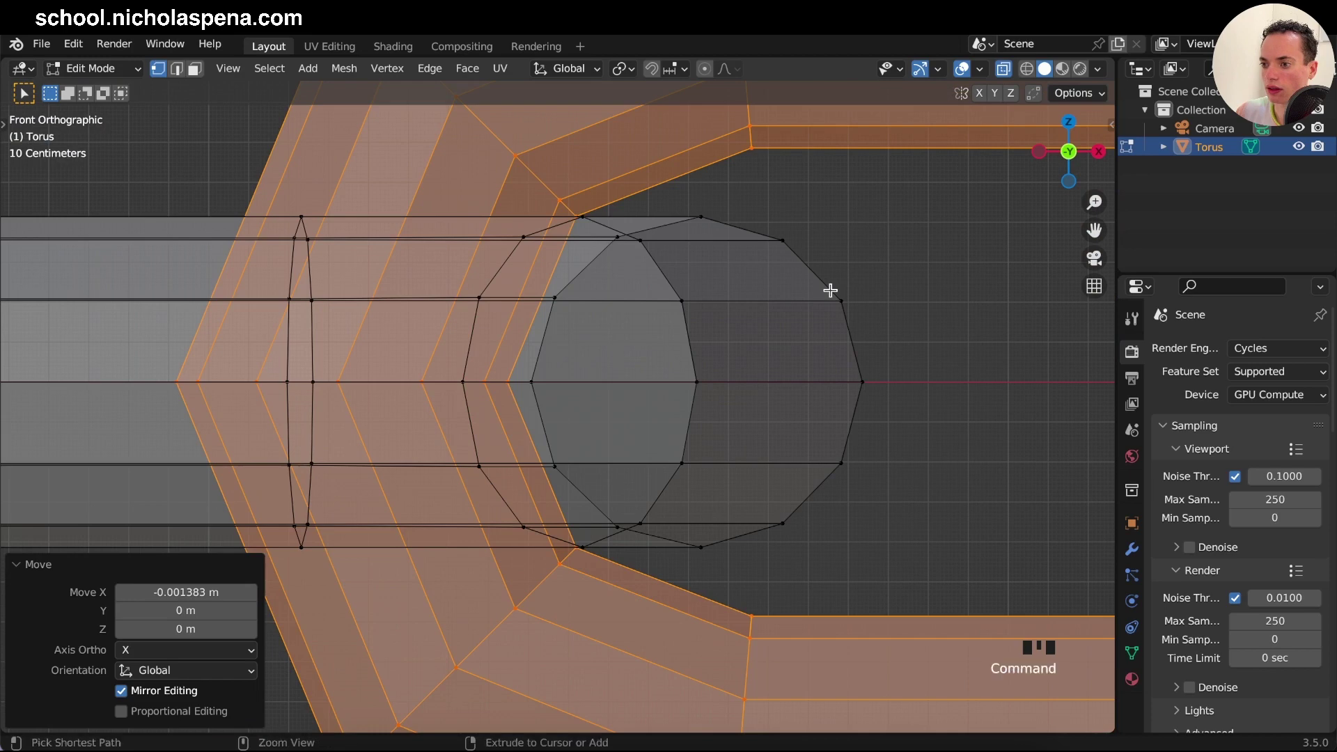
ctrl+middle_drag(830, 290, 928, 367)
super+scroll(830, 290, down, 5)
super+scroll(830, 290, down, 8)
key(Tab)
key(alt+z)
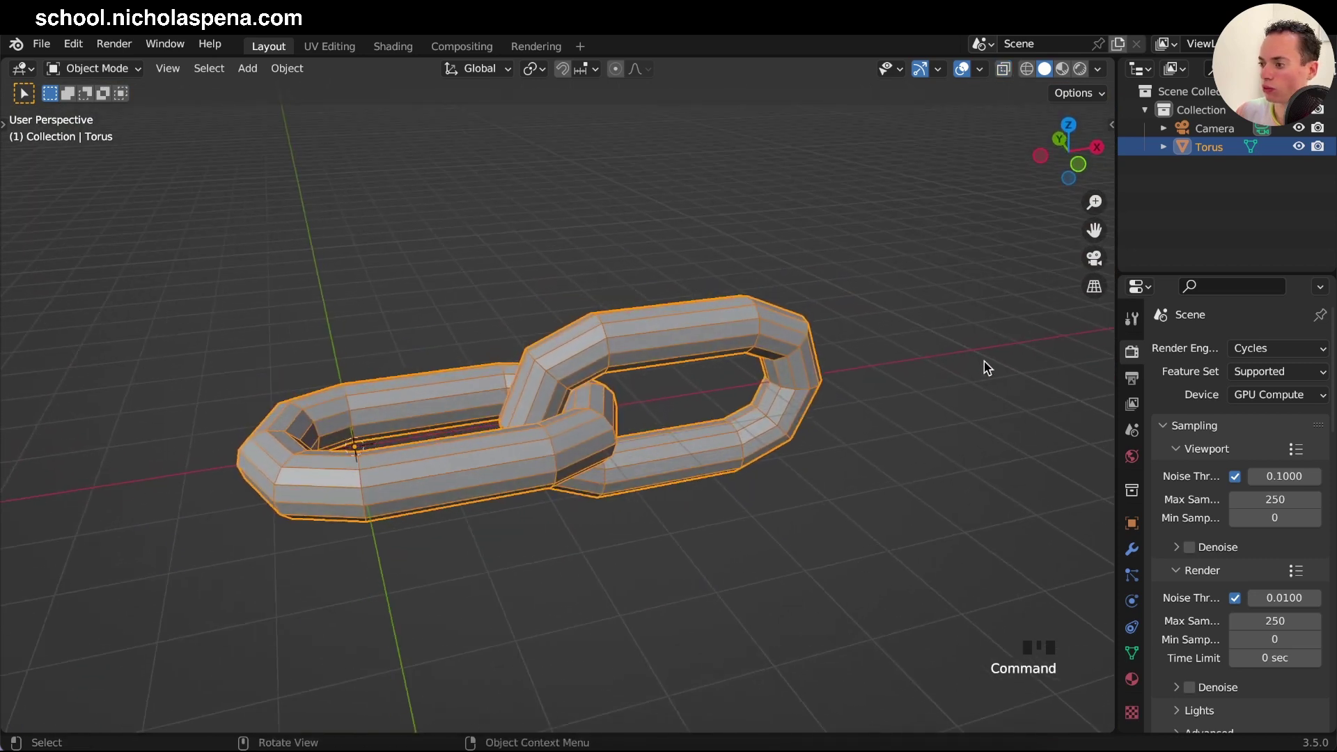
Add a Subdivision Surface modifier to the chain links and set its viewport level to 2
click(1131, 550)
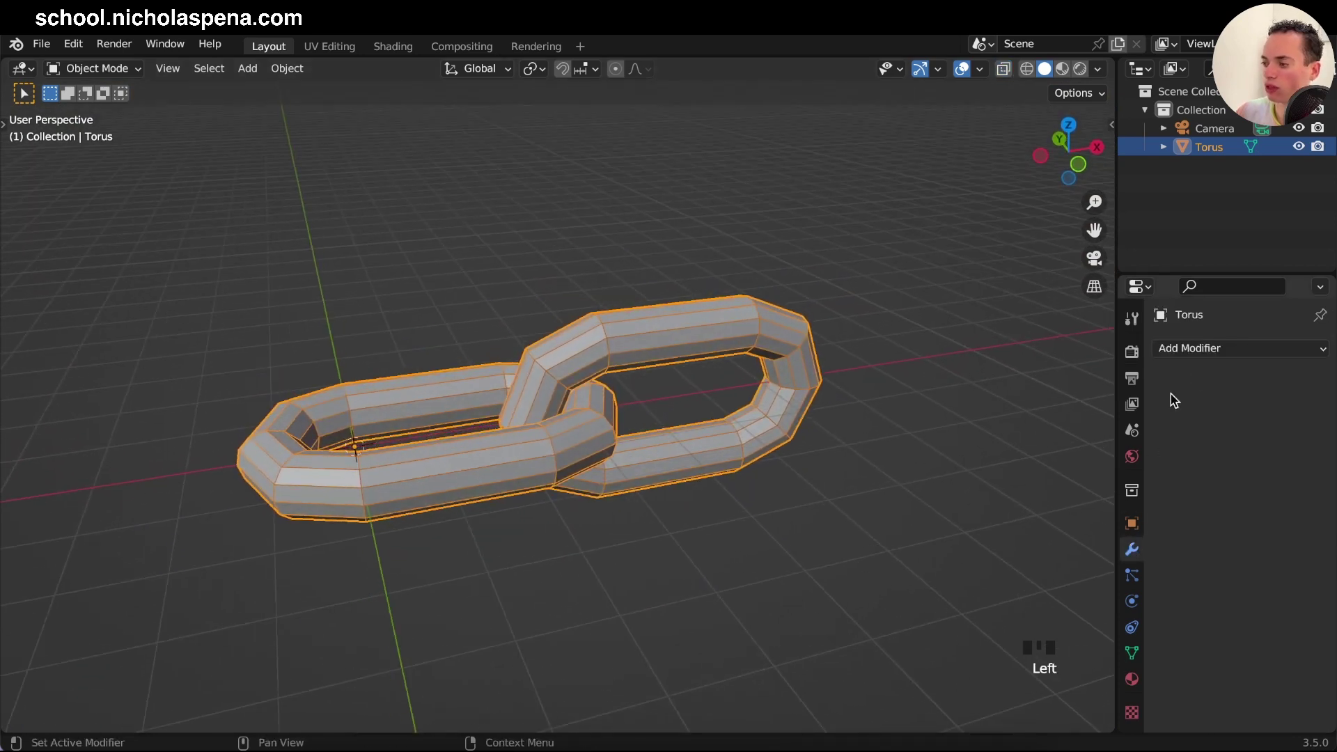
click(1205, 348)
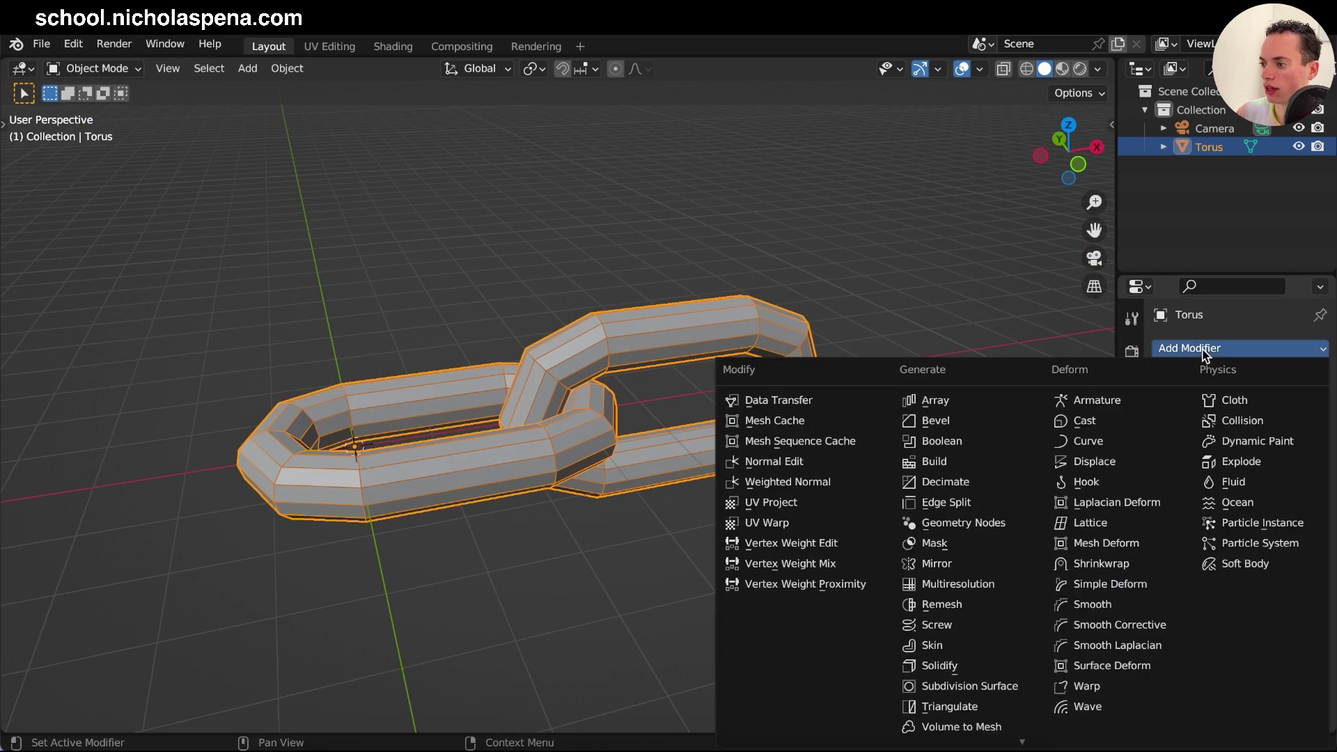
click(972, 681)
super+scroll(877, 469, up, 3)
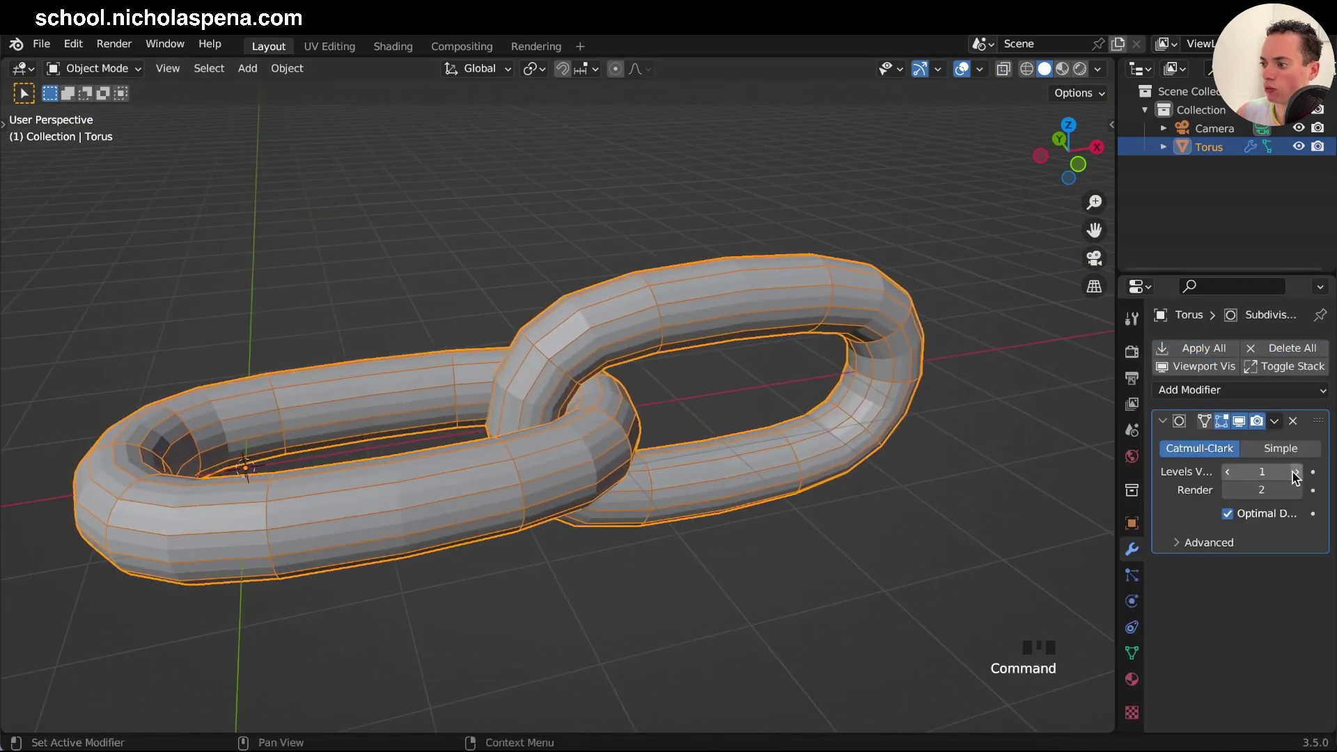
click(1292, 472)
key(Tab)
key(Tab)
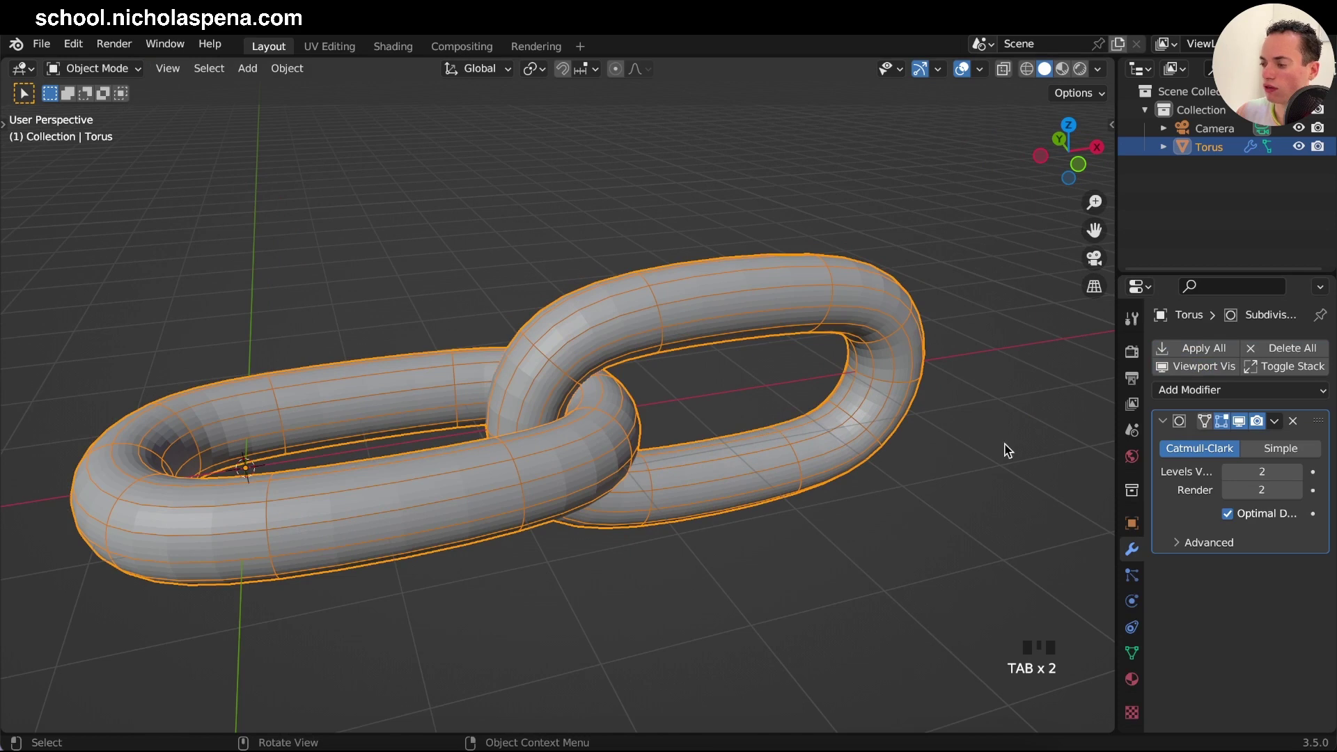
Turn off the wireframe overlay and apply Shade Smooth to the chain links
click(1017, 458)
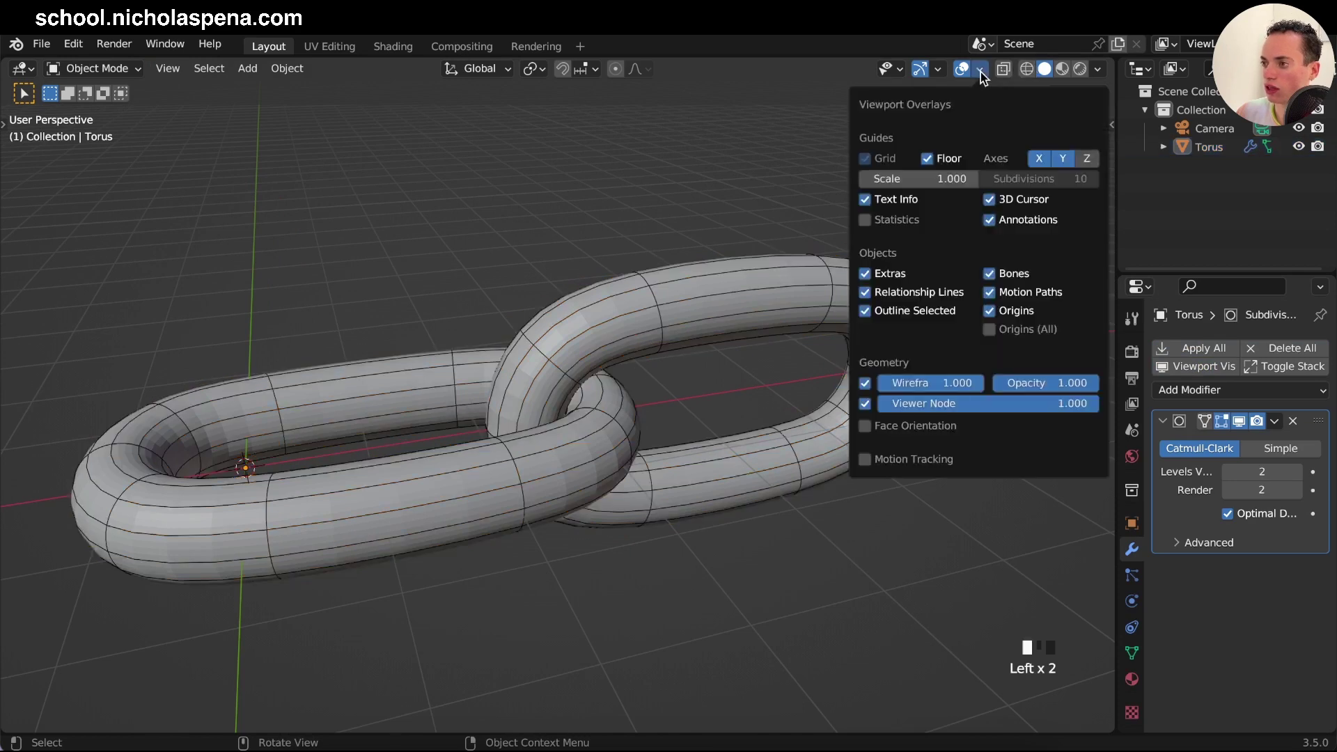
click(864, 383)
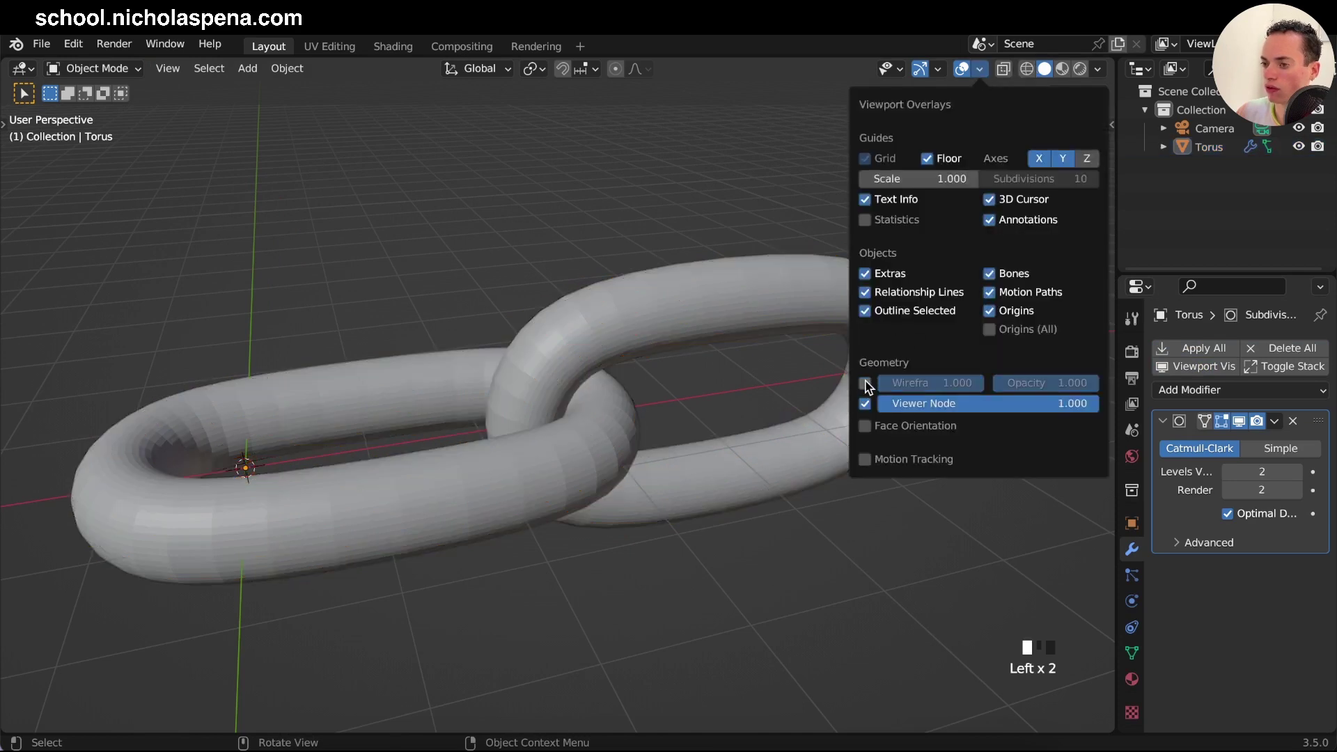
click(813, 294)
right_click(813, 295)
click(813, 294)
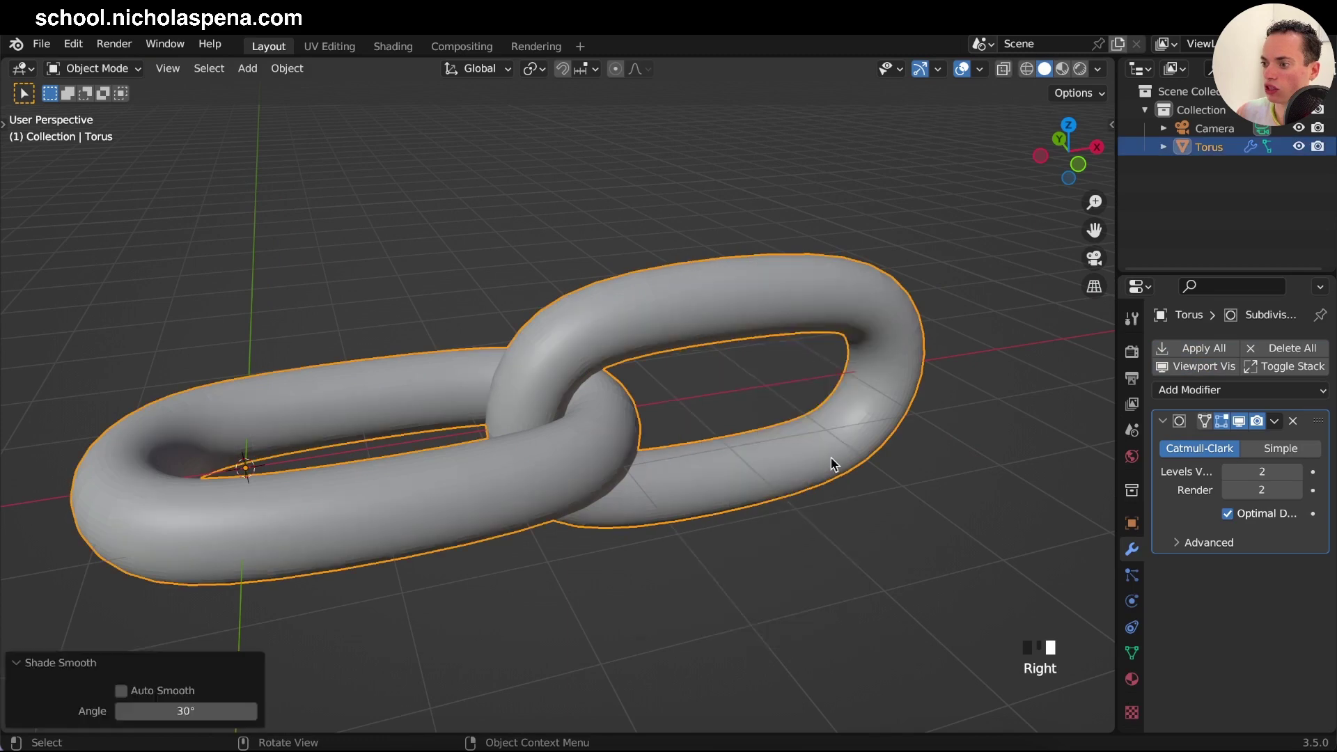
scroll(834, 466, down, 10)
scroll(834, 465, up, 10)
super+scroll(834, 466, down, 8)
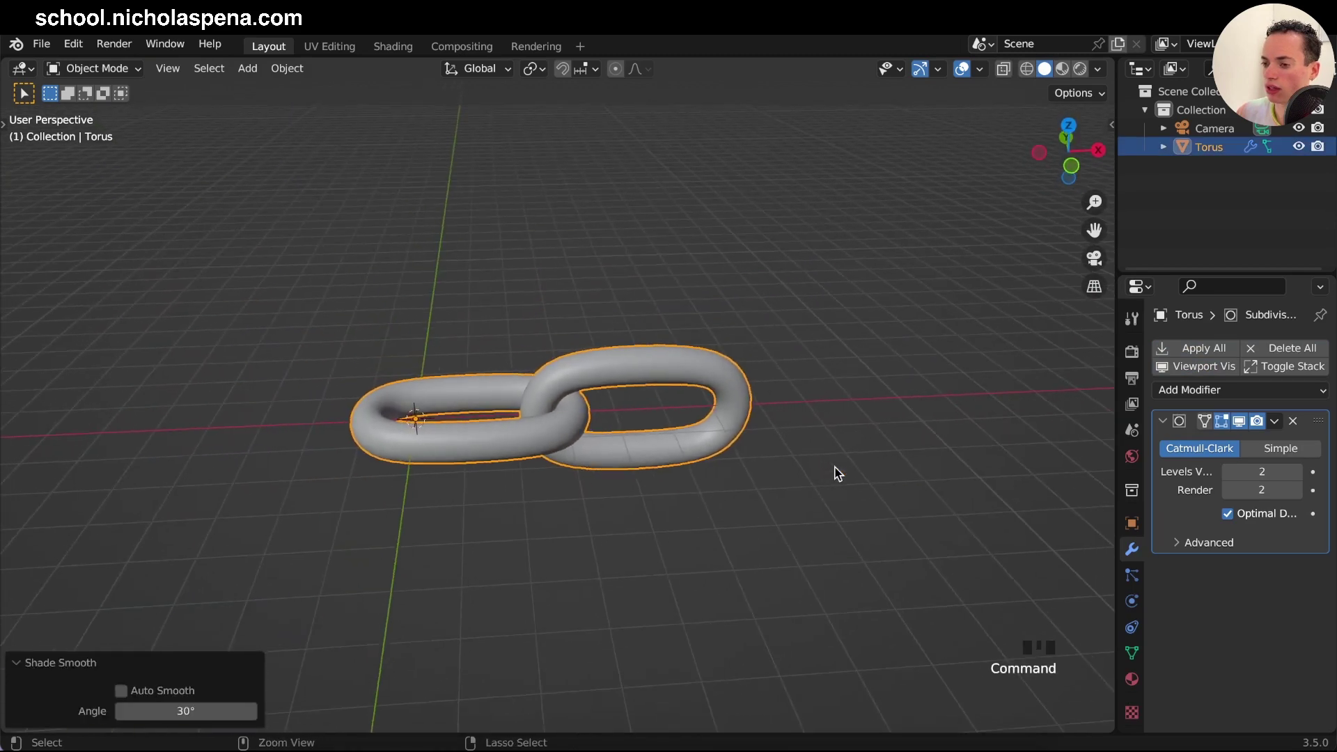
super+scroll(834, 466, up, 2)
super+scroll(834, 465, down, 3)
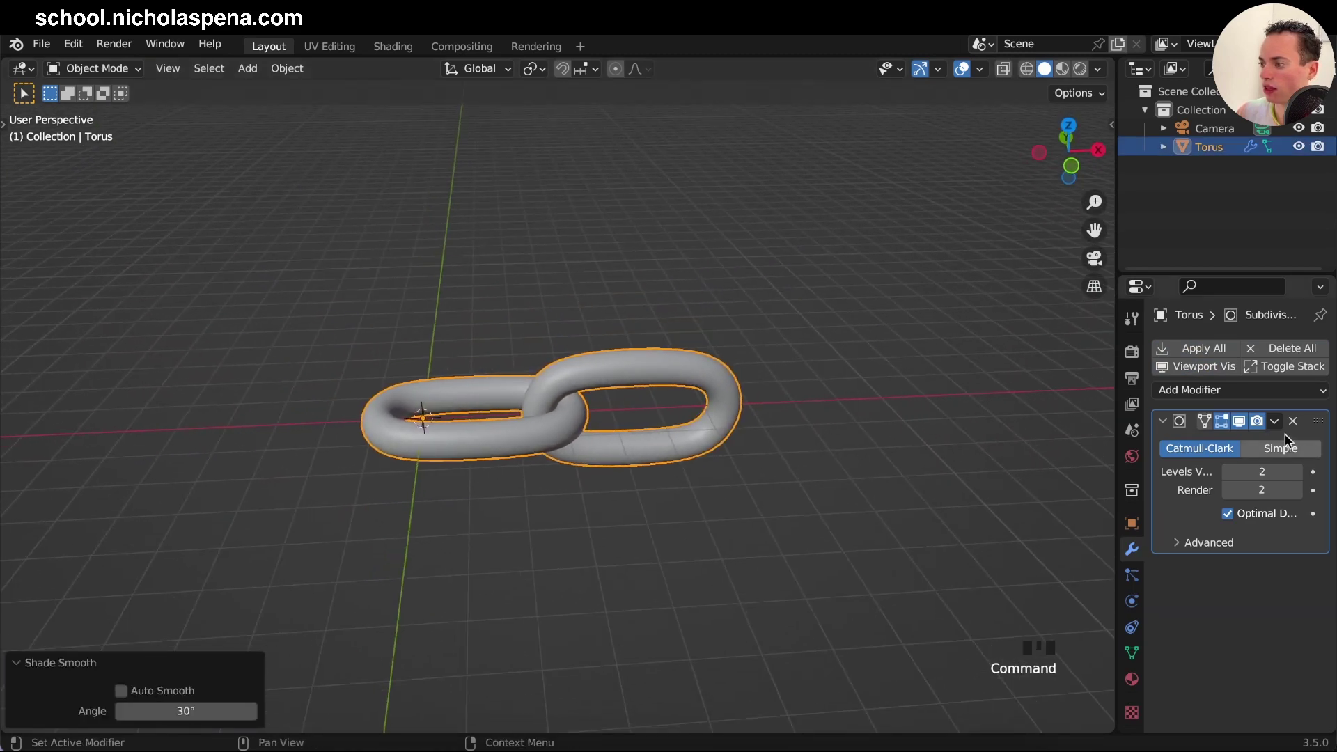
Turn off the Subdivision Surface modifier's viewport display and collapse its settings
click(1238, 420)
scroll(913, 392, right, 5)
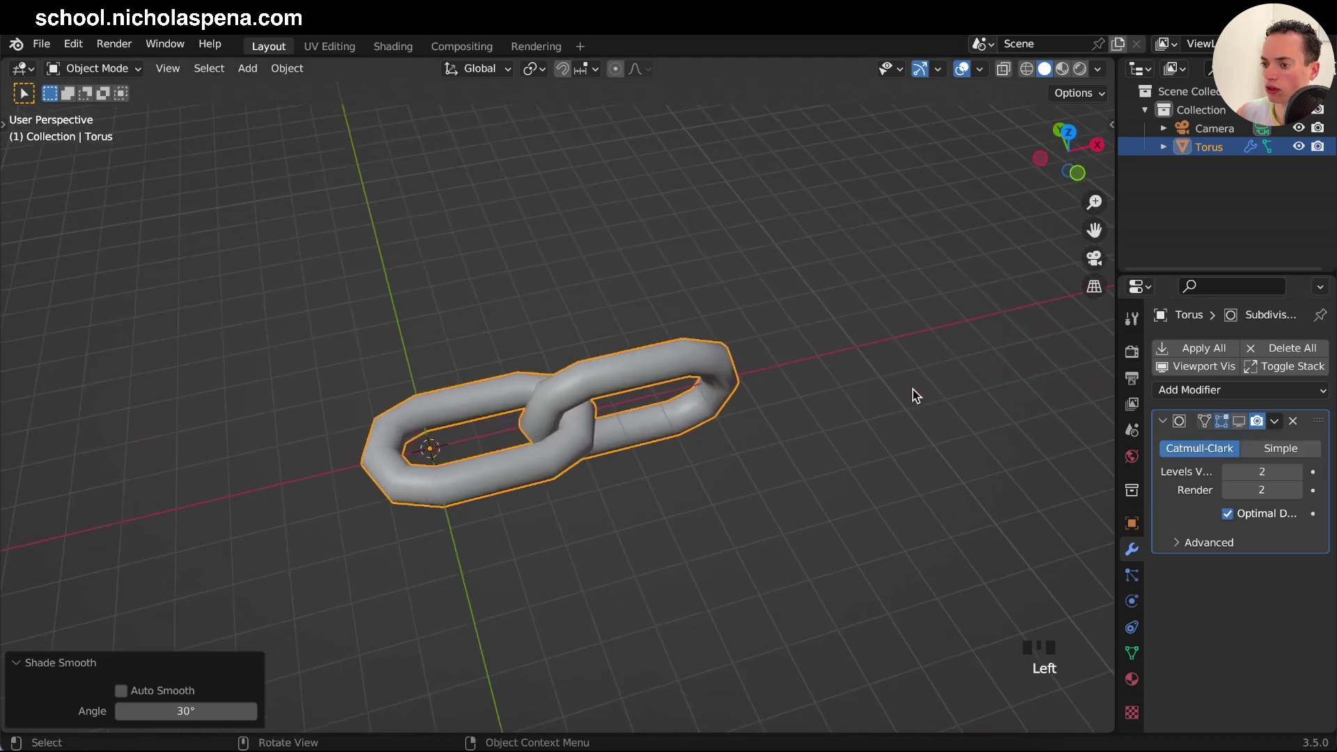
super+scroll(912, 389, down, 2)
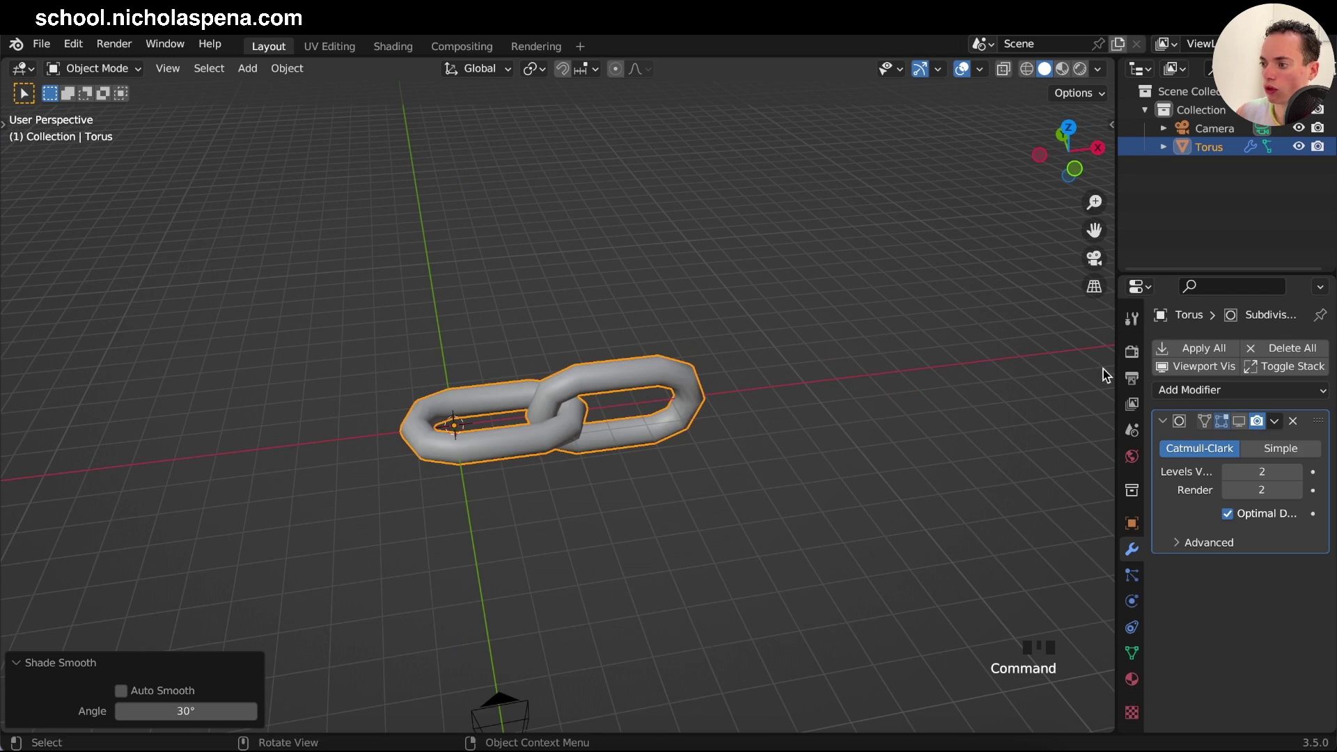
click(1161, 421)
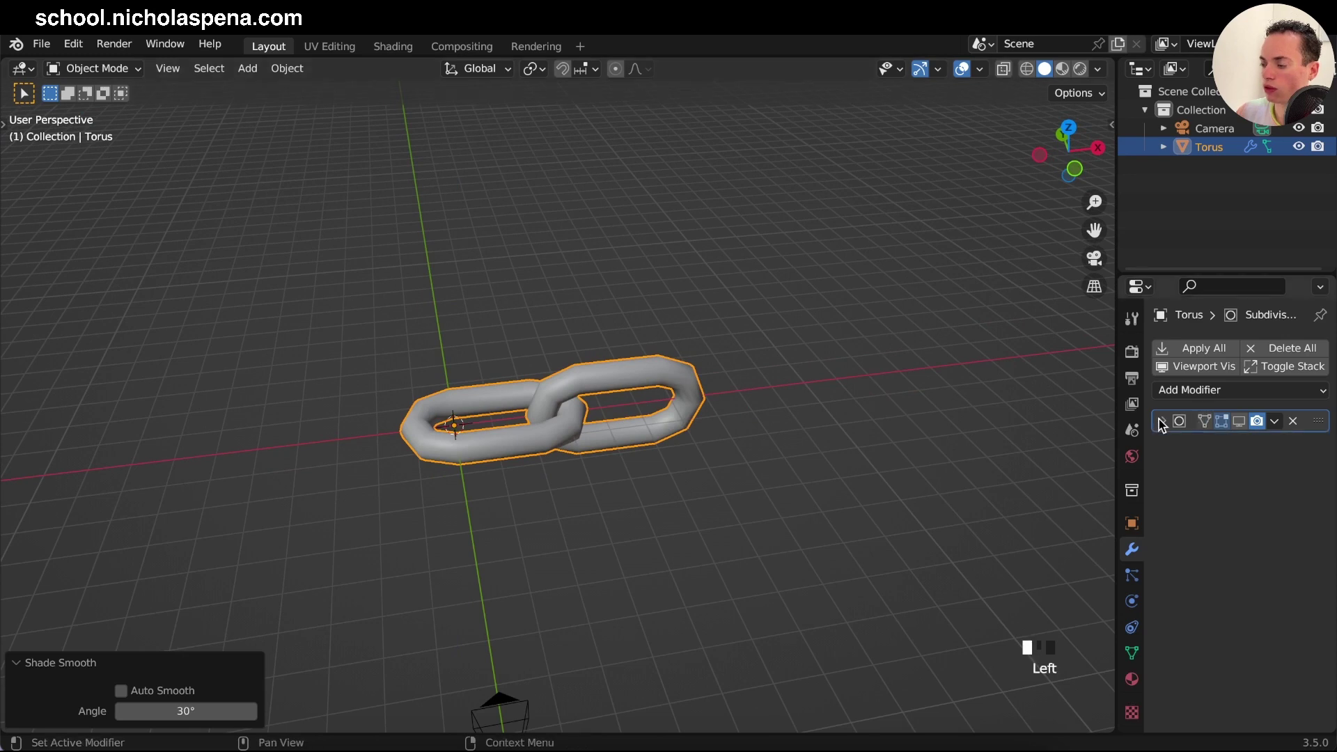
Add an Array modifier to the chain links
click(1211, 391)
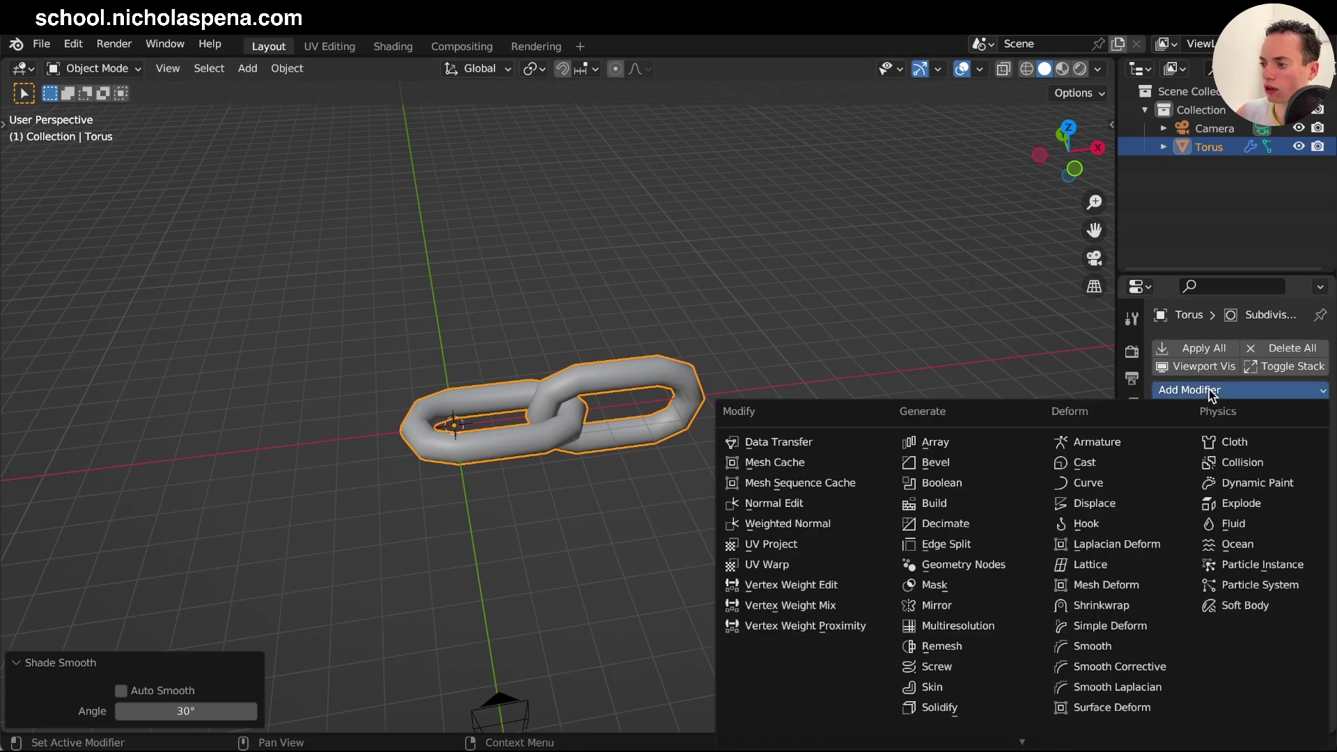
click(958, 451)
scroll(840, 448, up, 5)
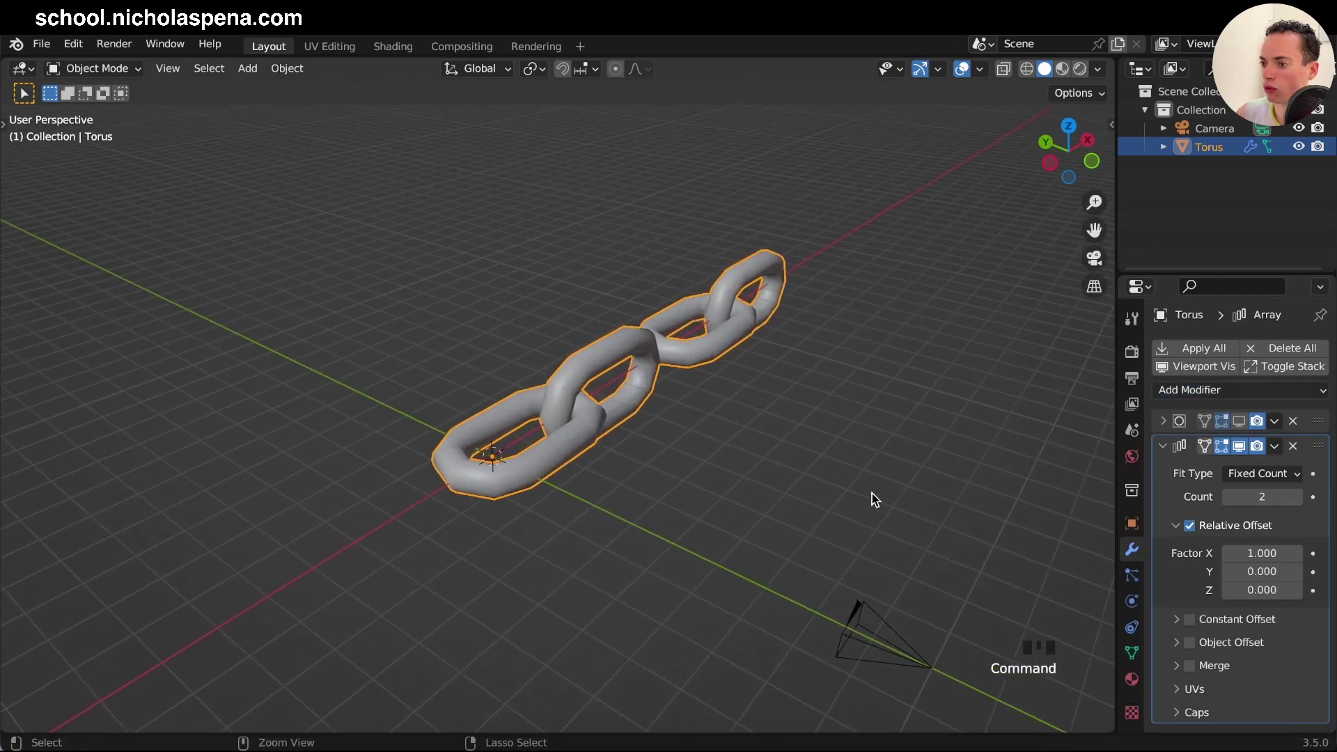
Reduce the array's relative offset factor X to 0.8 in front view
key(KP_1)
shift+scroll(875, 500, right, 4)
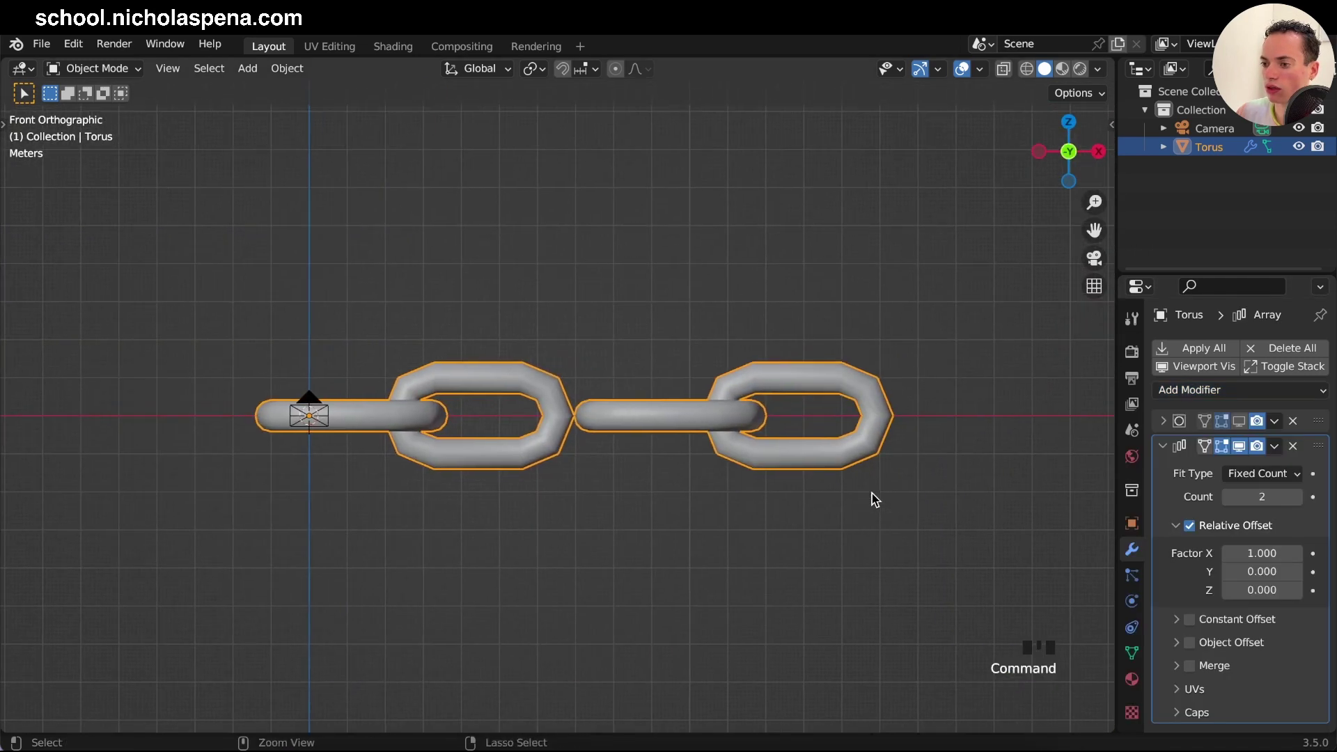
super+scroll(875, 500, up, 4)
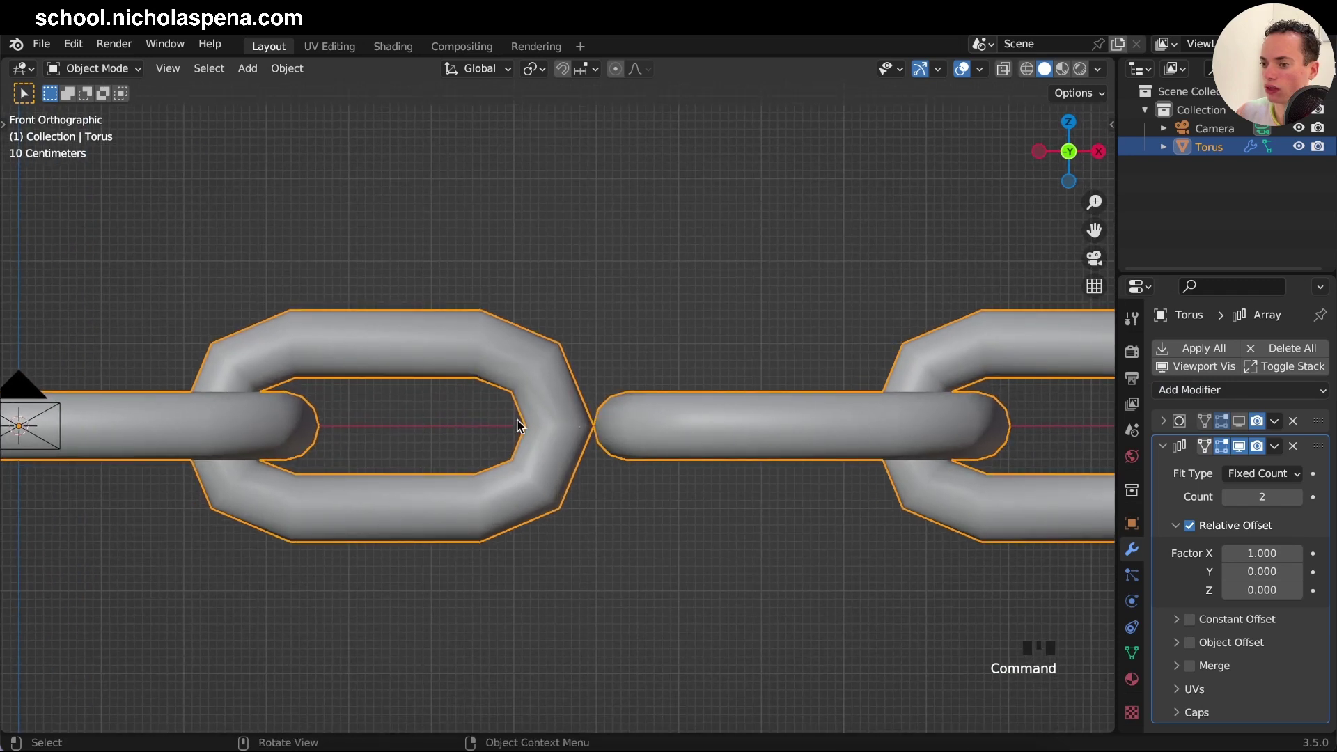
click(1227, 556)
click(1228, 554)
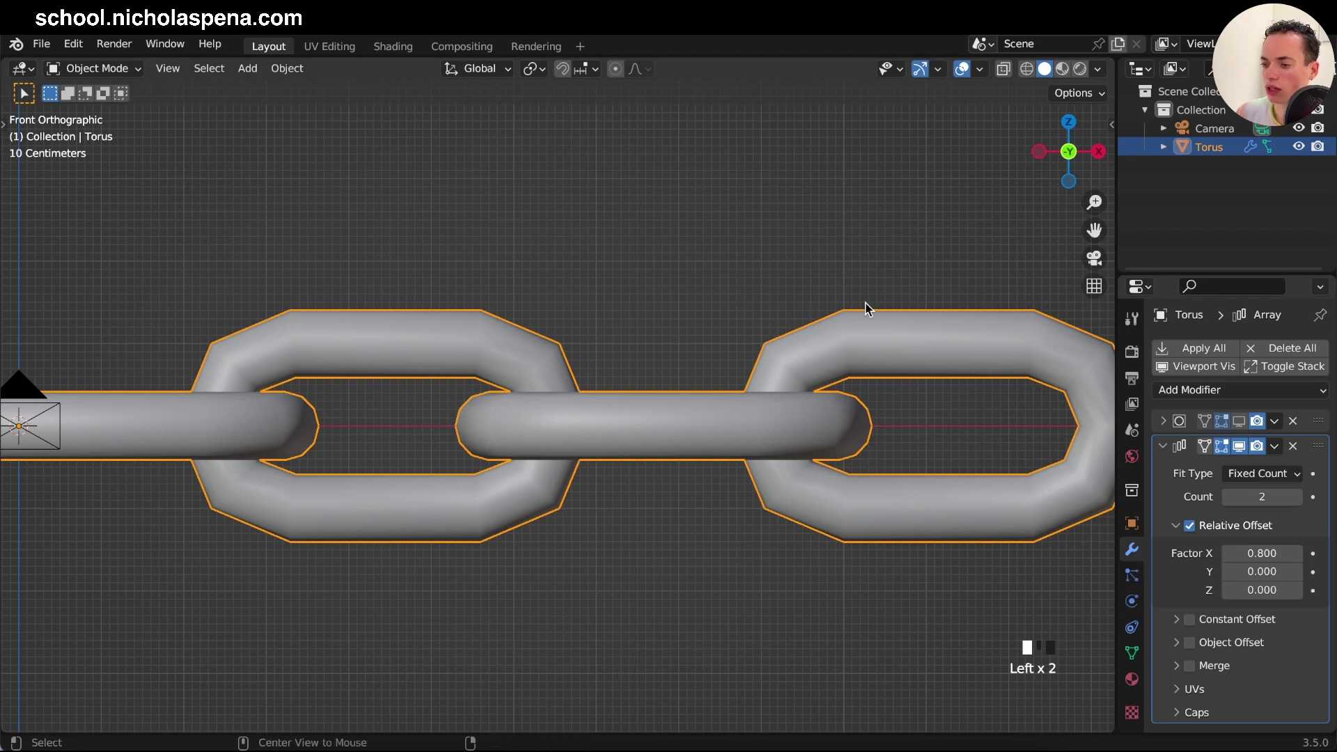
Turn on X-ray and examine up close where the first pair of links meets its array copy
key(alt+z)
scroll(868, 309, up, 6)
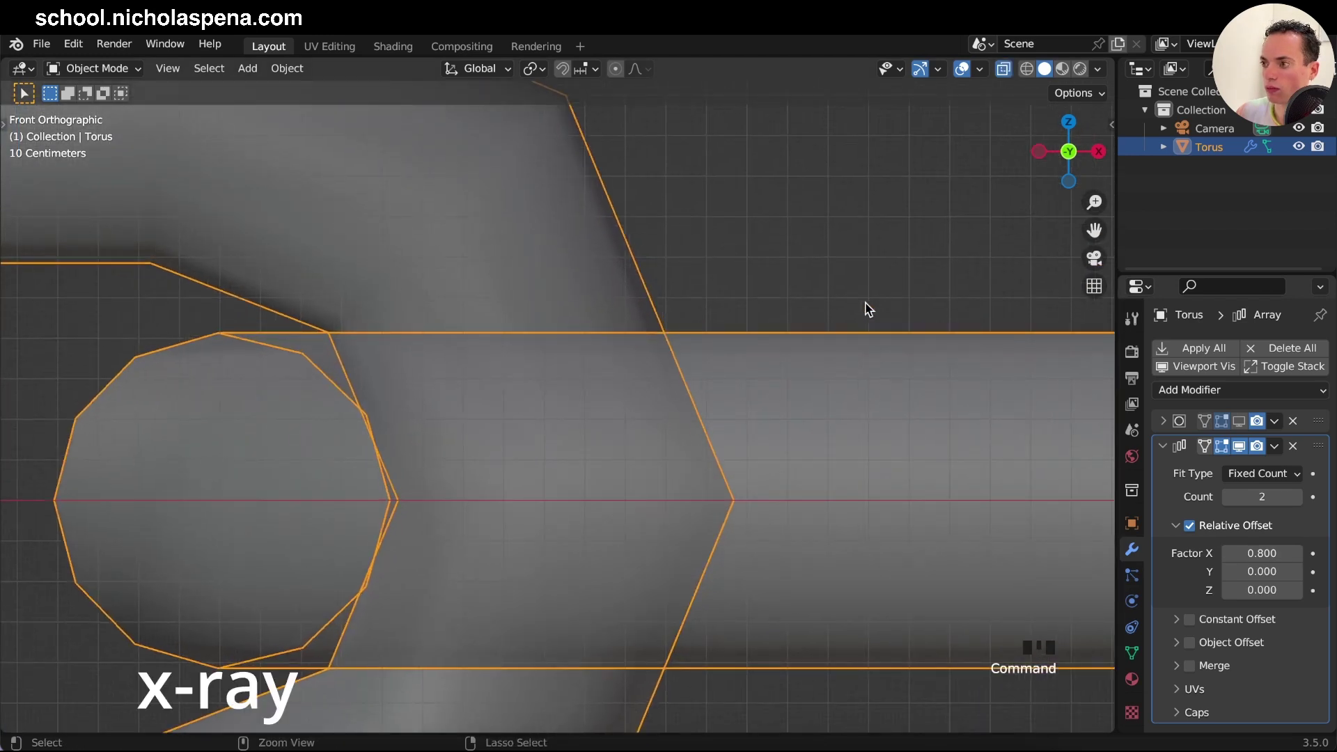
scroll(868, 309, up, 4)
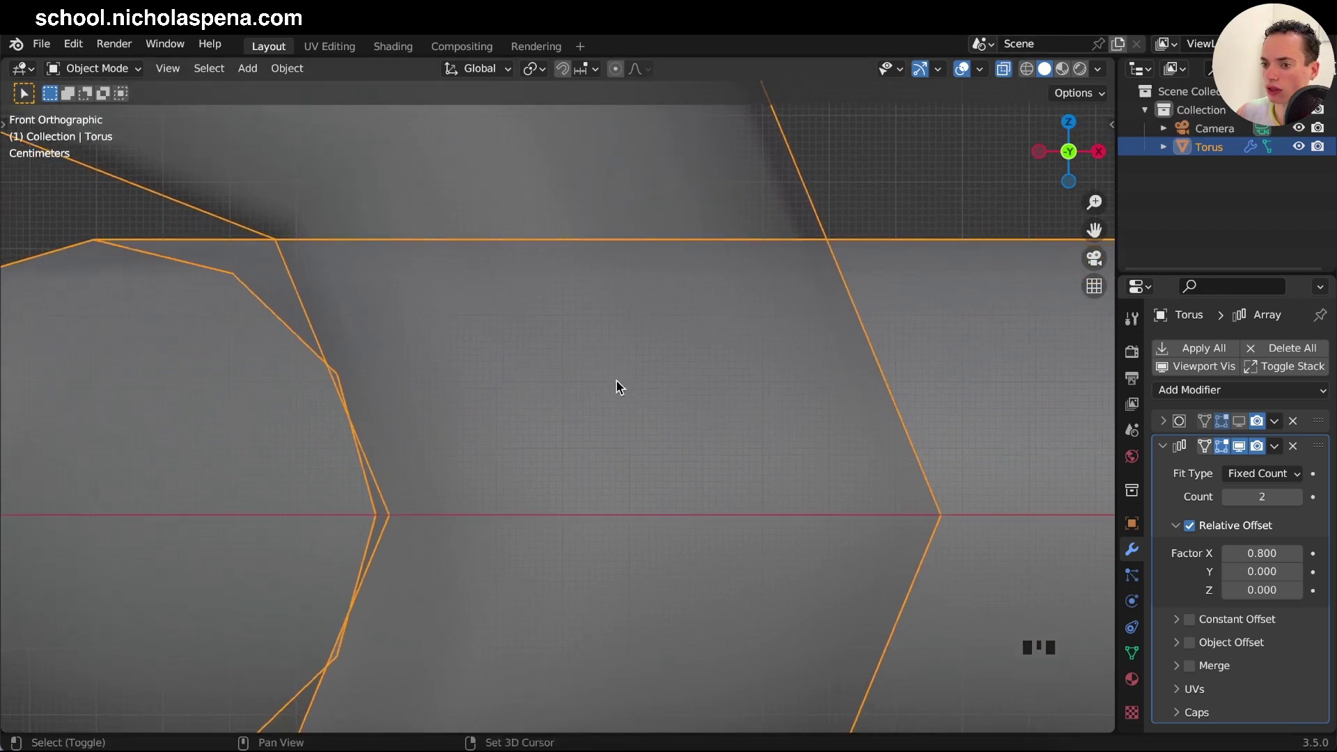
shift+middle_drag(616, 381, 680, 388)
Try relative offset X factors of 0.7, 0.8, 0.78 and 0.788 for the array to bring the links into contact
double_click(1268, 555)
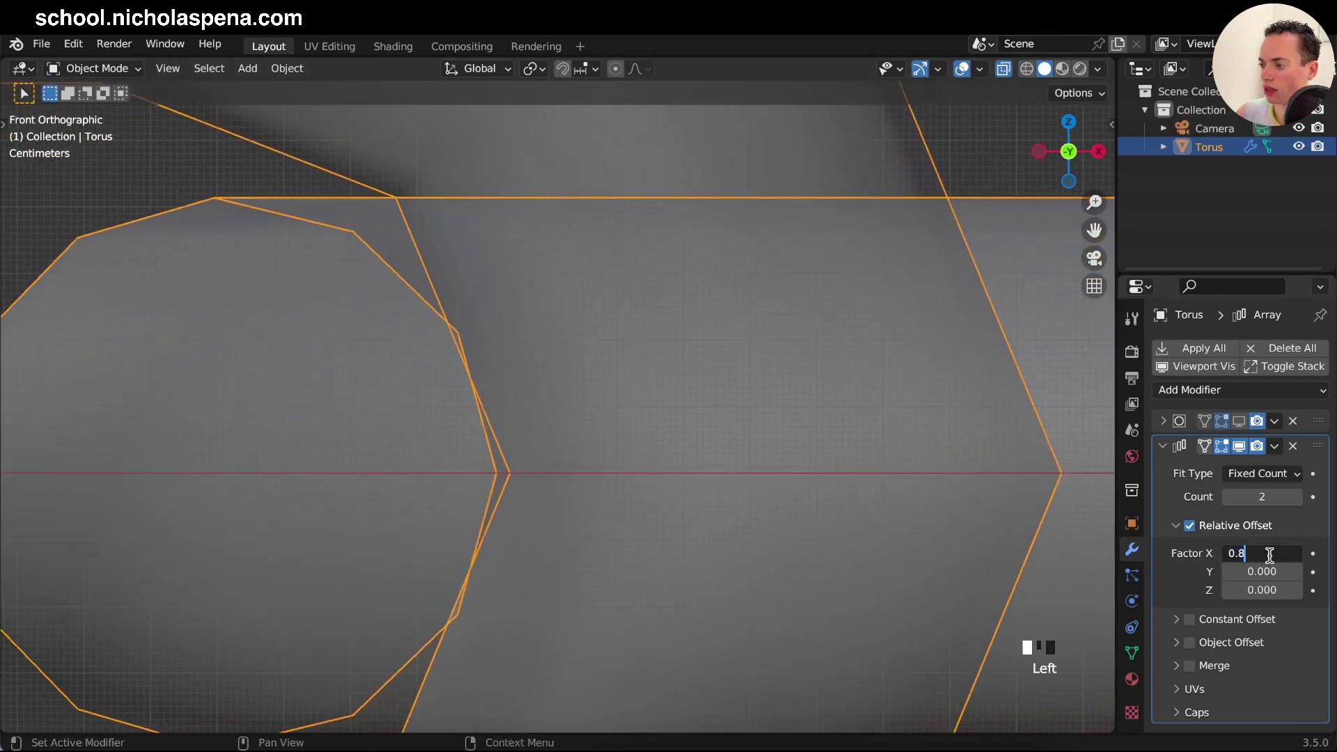
key(Escape)
click(1228, 556)
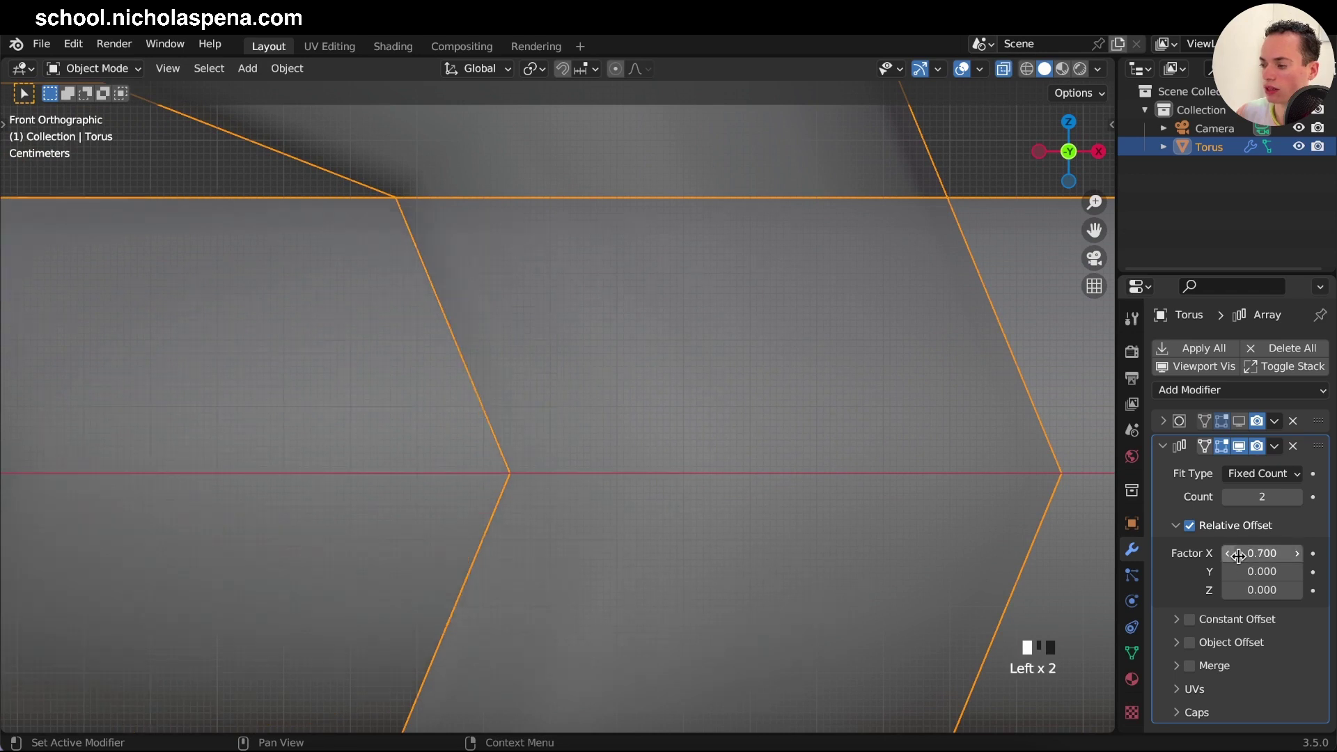
click(1296, 556)
click(1283, 554)
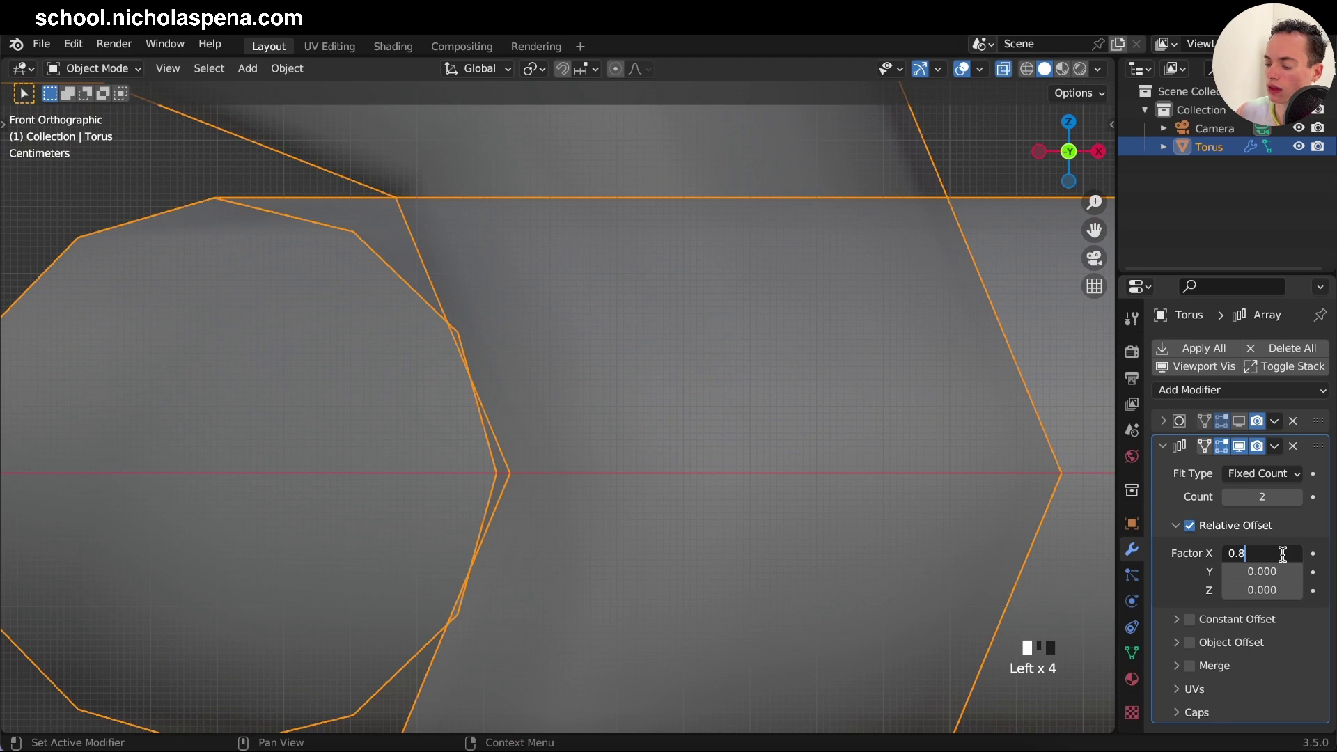
key(BackSpace)
text(78)
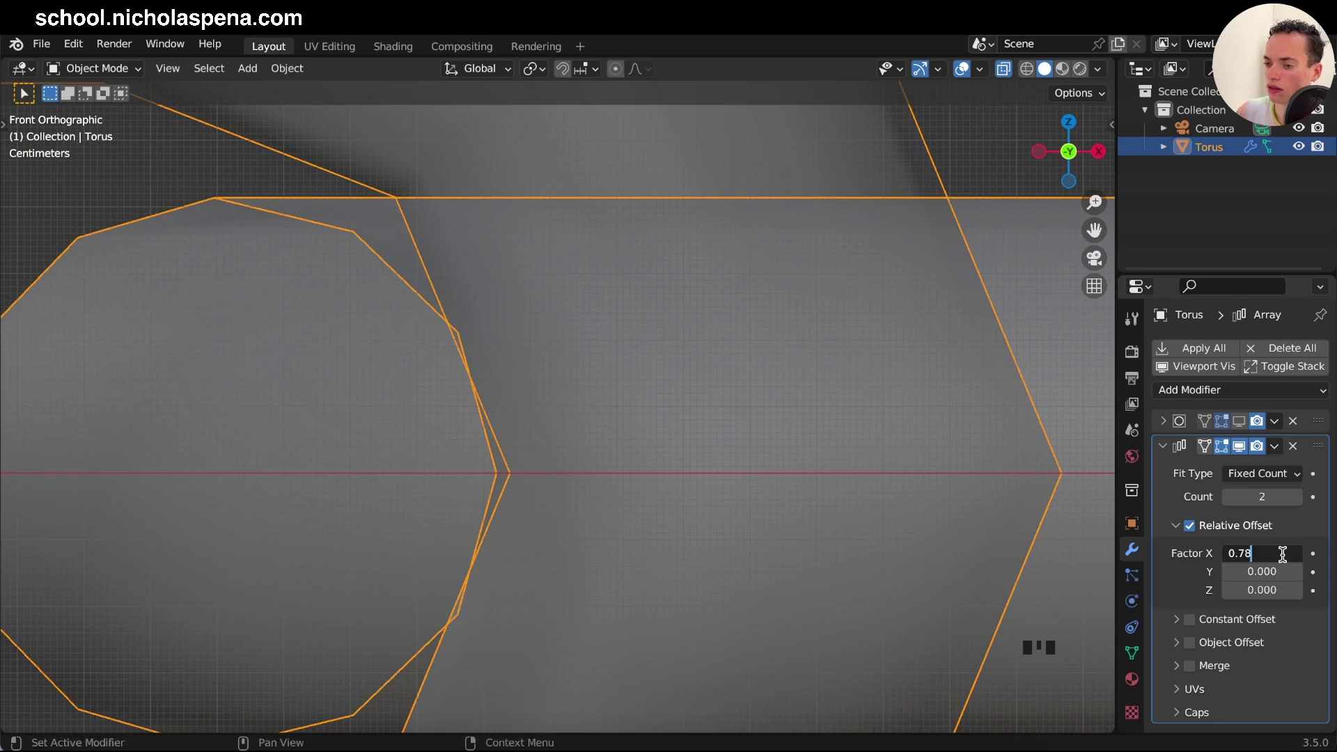
key(Return)
click(1283, 554)
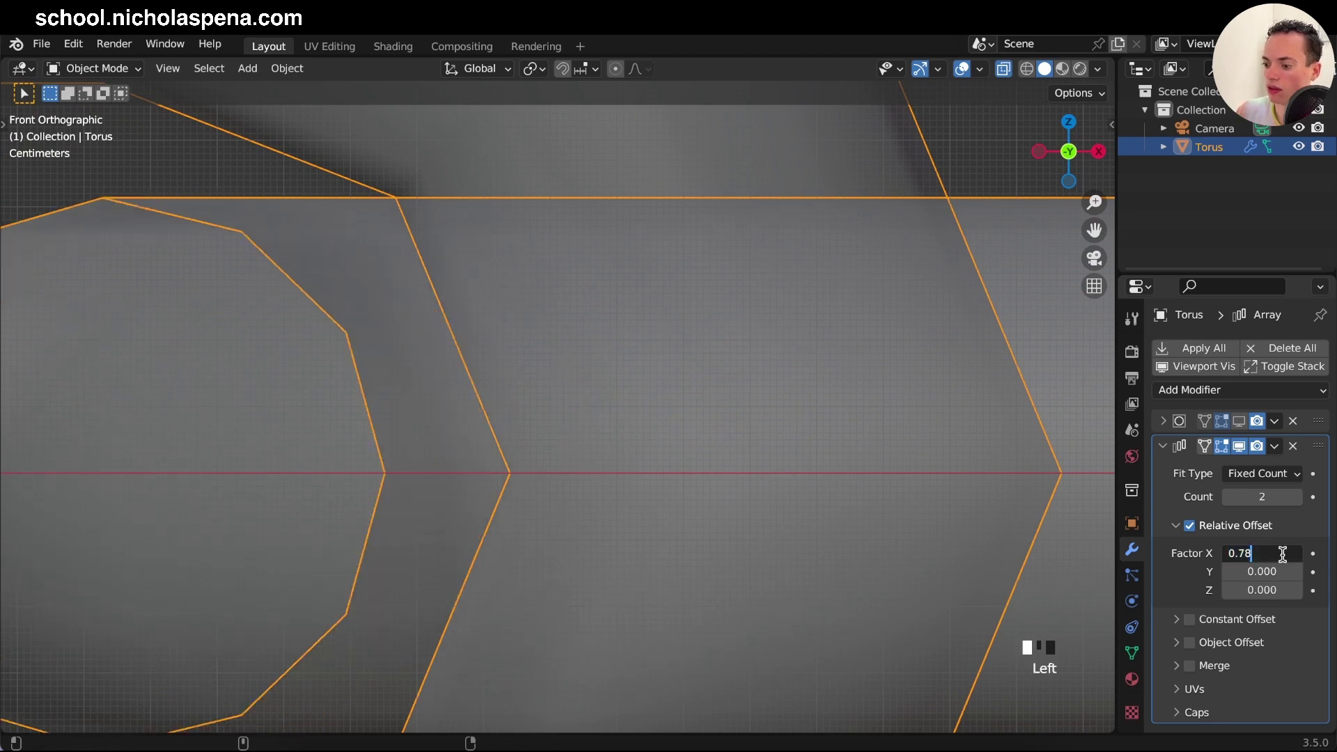
text(8)
key(Return)
Try relative offset X factors of 0.79 and 0.799 for the array
click(1283, 555)
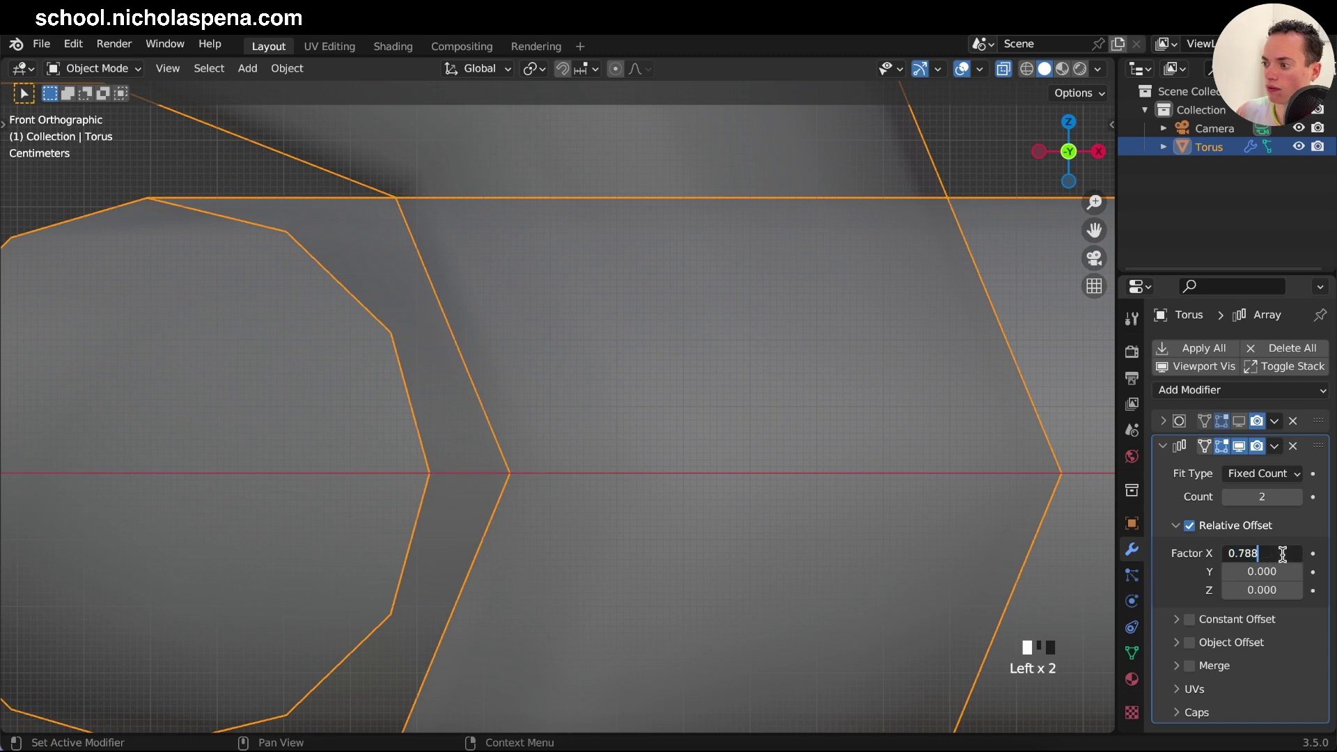
key(BackSpace)
key(BackSpace)
text(9)
key(Return)
click(1282, 554)
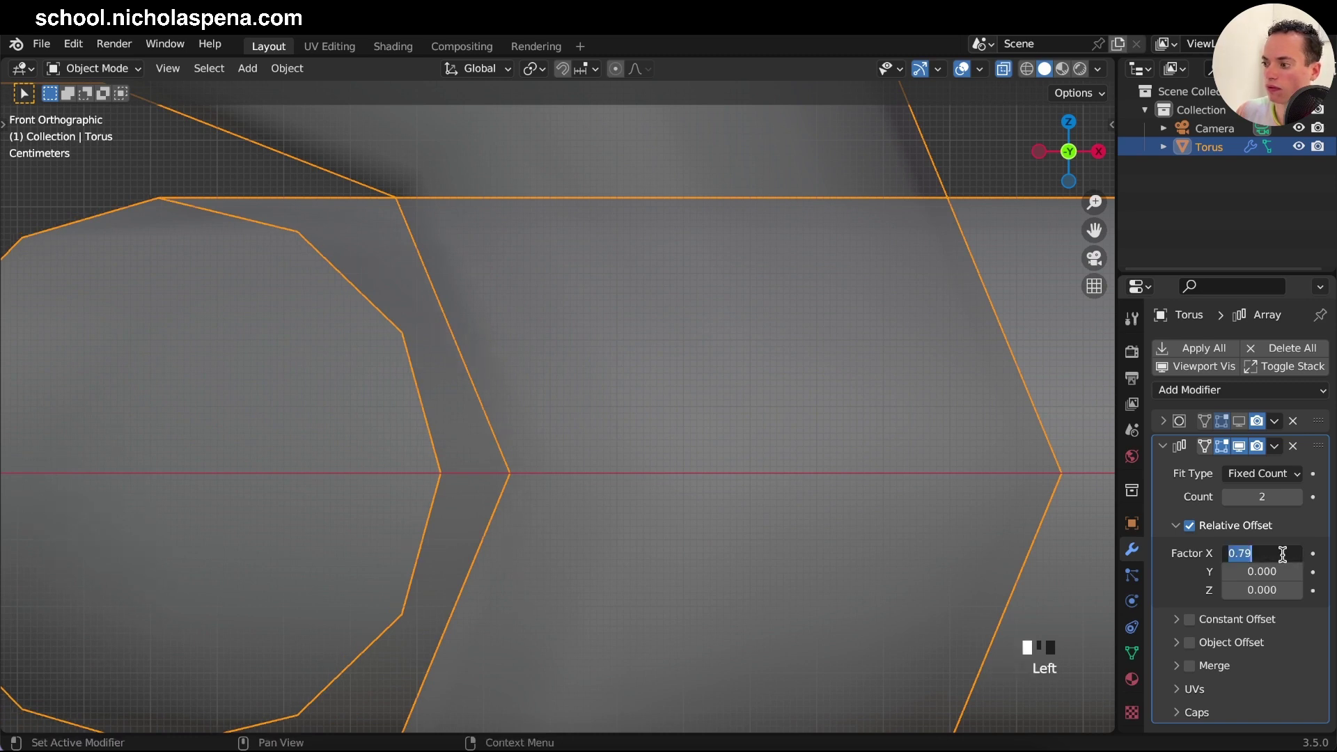
text(9)
key(Return)
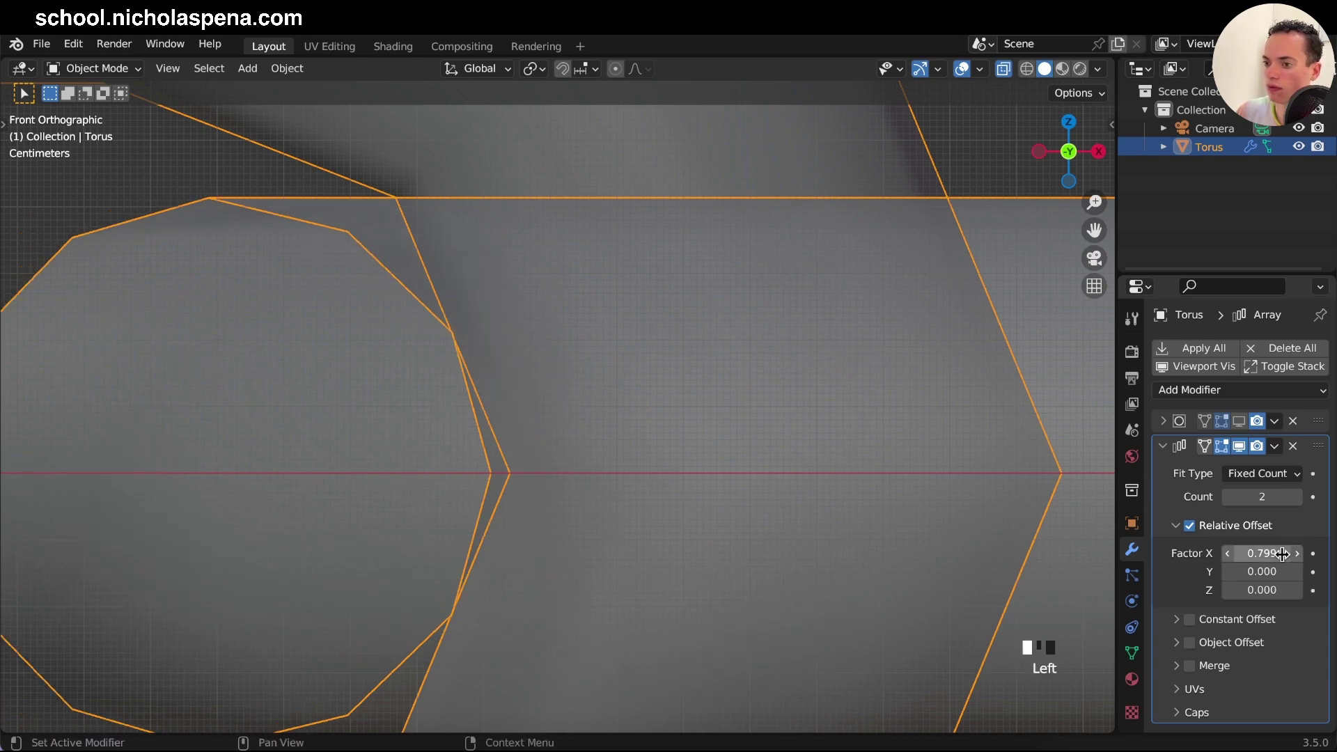
Set the array's relative offset factor X to 0.798
click(1283, 554)
key(BackSpace)
text(8)
key(Return)
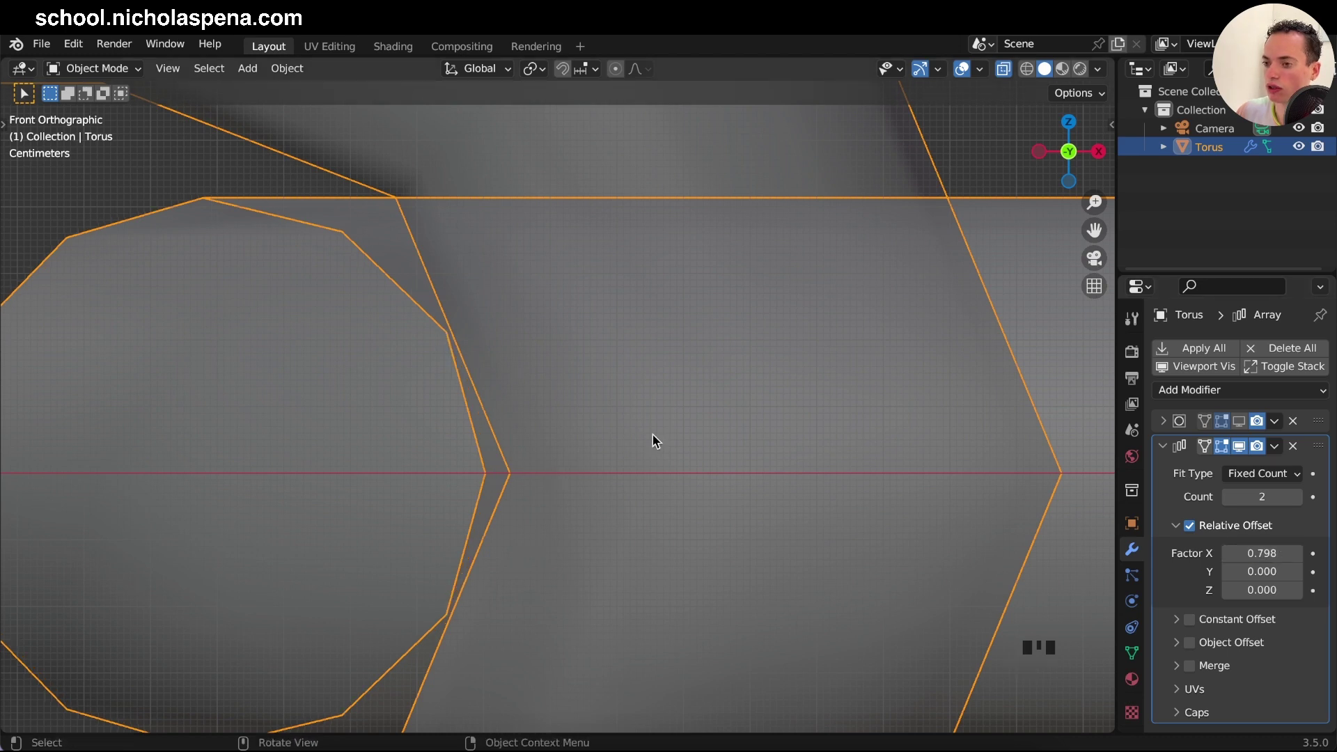
Turn off X-ray and check the contact between the arrayed links in perspective view
scroll(653, 434, up, 5)
super+scroll(653, 434, down, 8)
scroll(653, 434, left, 5)
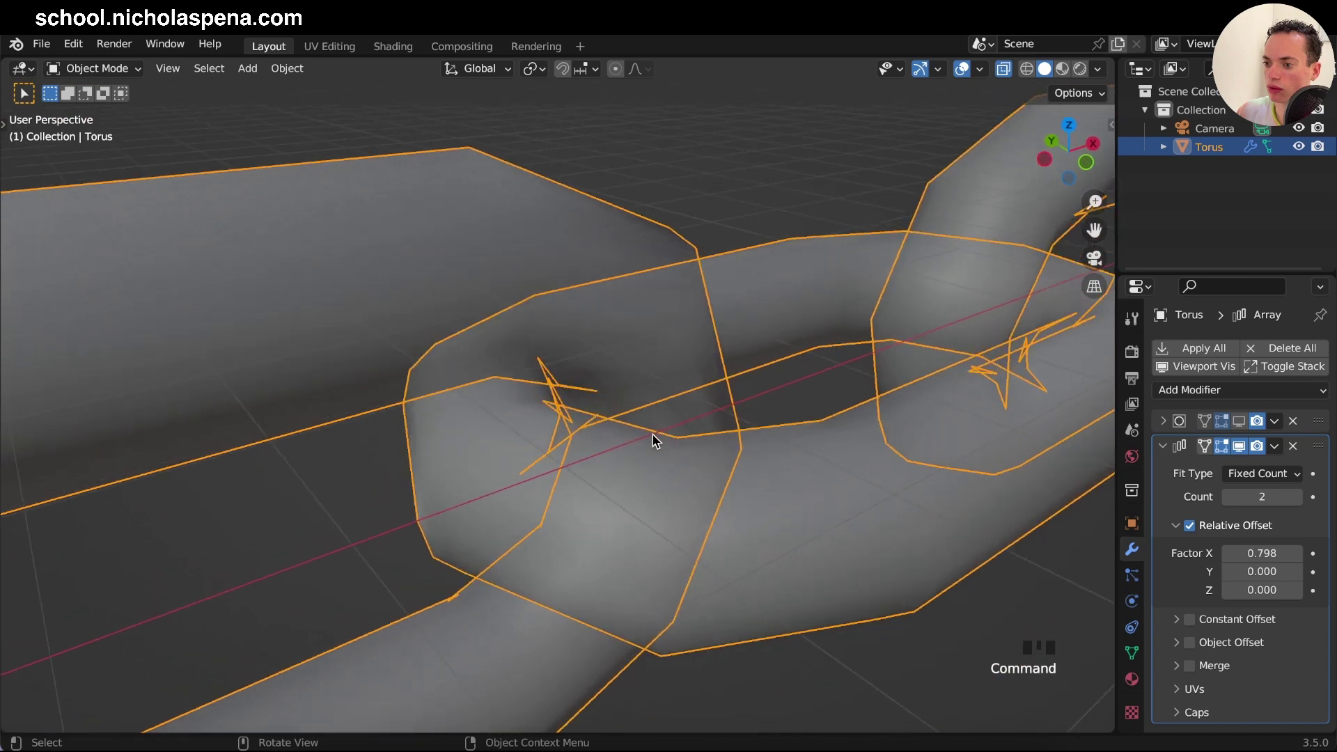
middle_drag(655, 440, 655, 440)
key(alt+z)
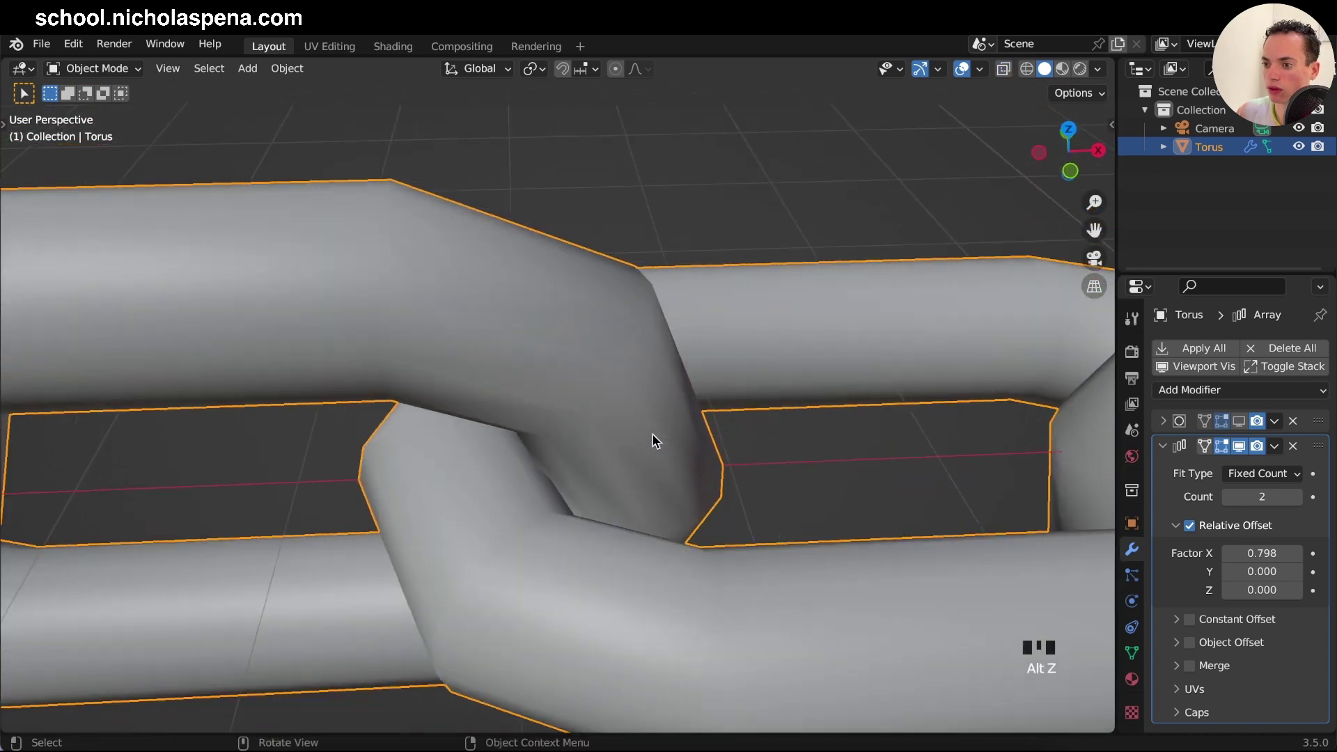
Increase the array count to 7 to lengthen the chain
scroll(653, 436, right, 5)
super+scroll(653, 436, down, 8)
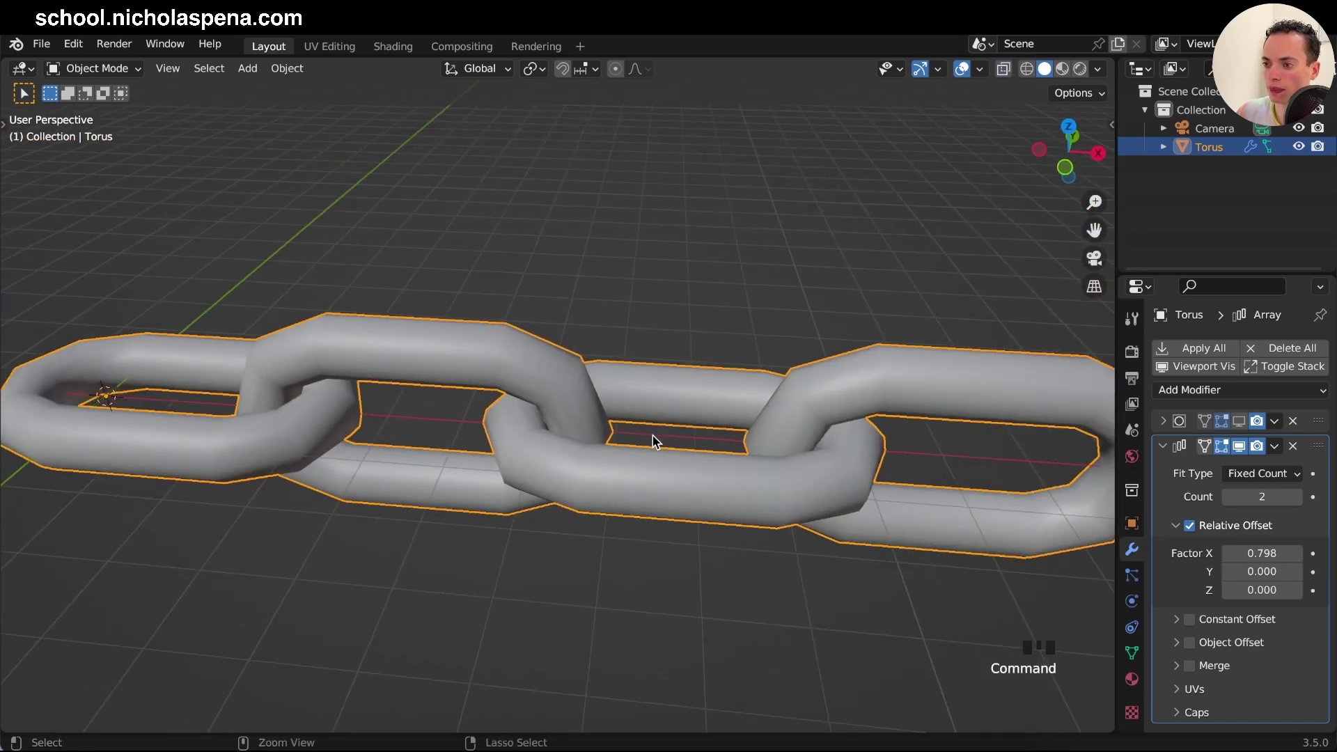
scroll(653, 436, down, 6)
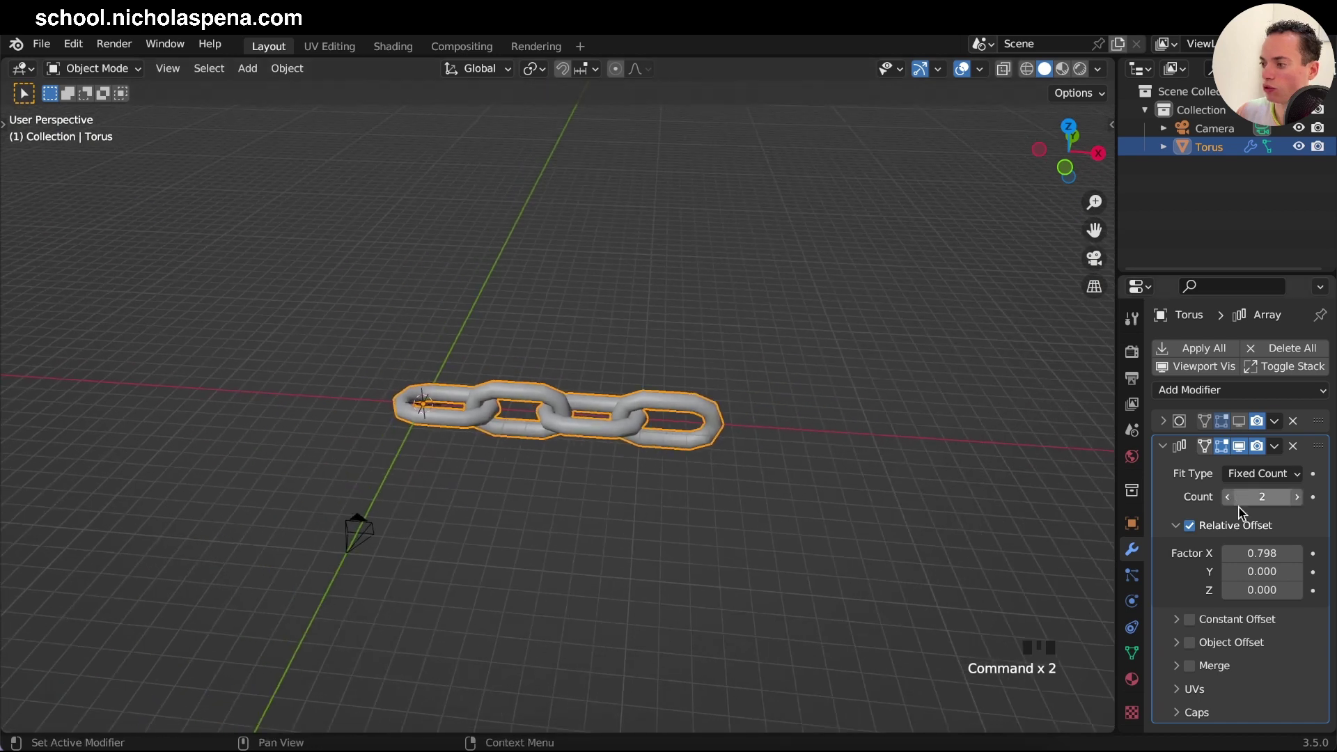
click(1296, 496)
click(1296, 496)
click(1296, 496)
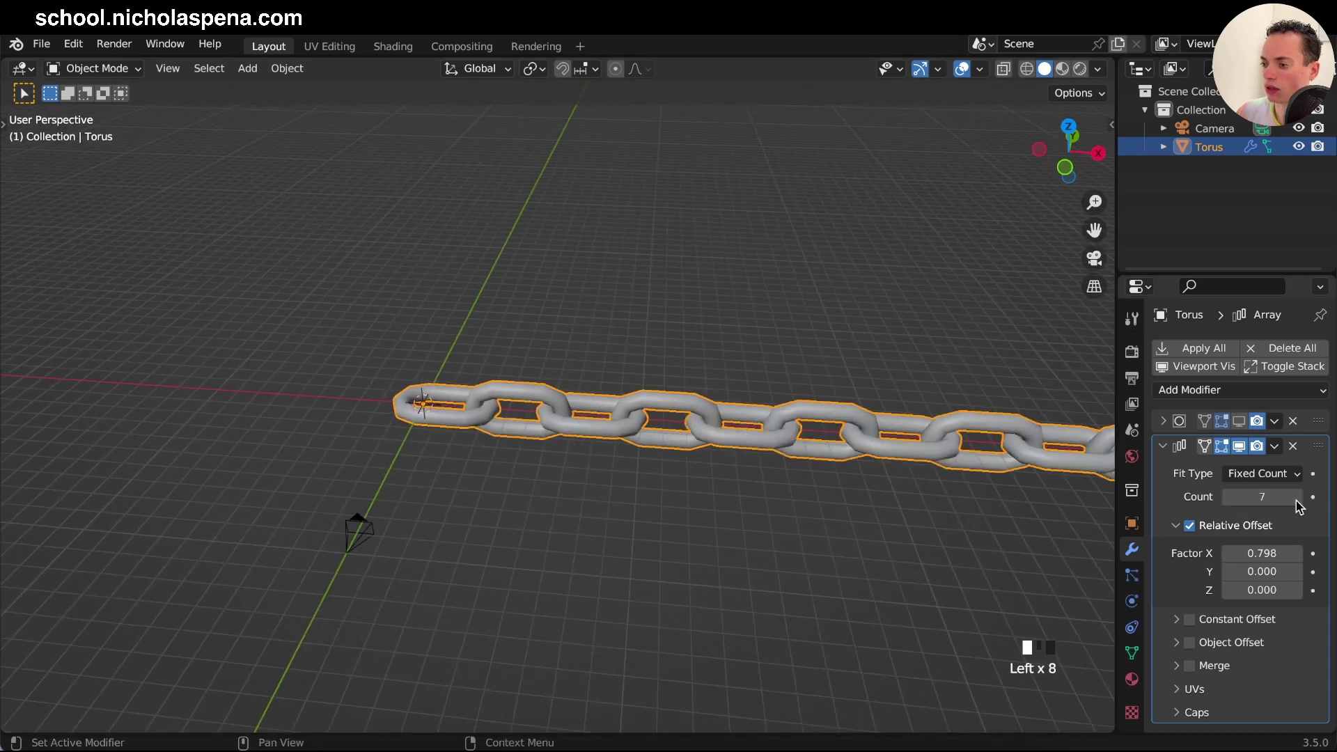
Turn the Subdivision Surface modifier's viewport display back on
middle_drag(777, 490, 778, 490)
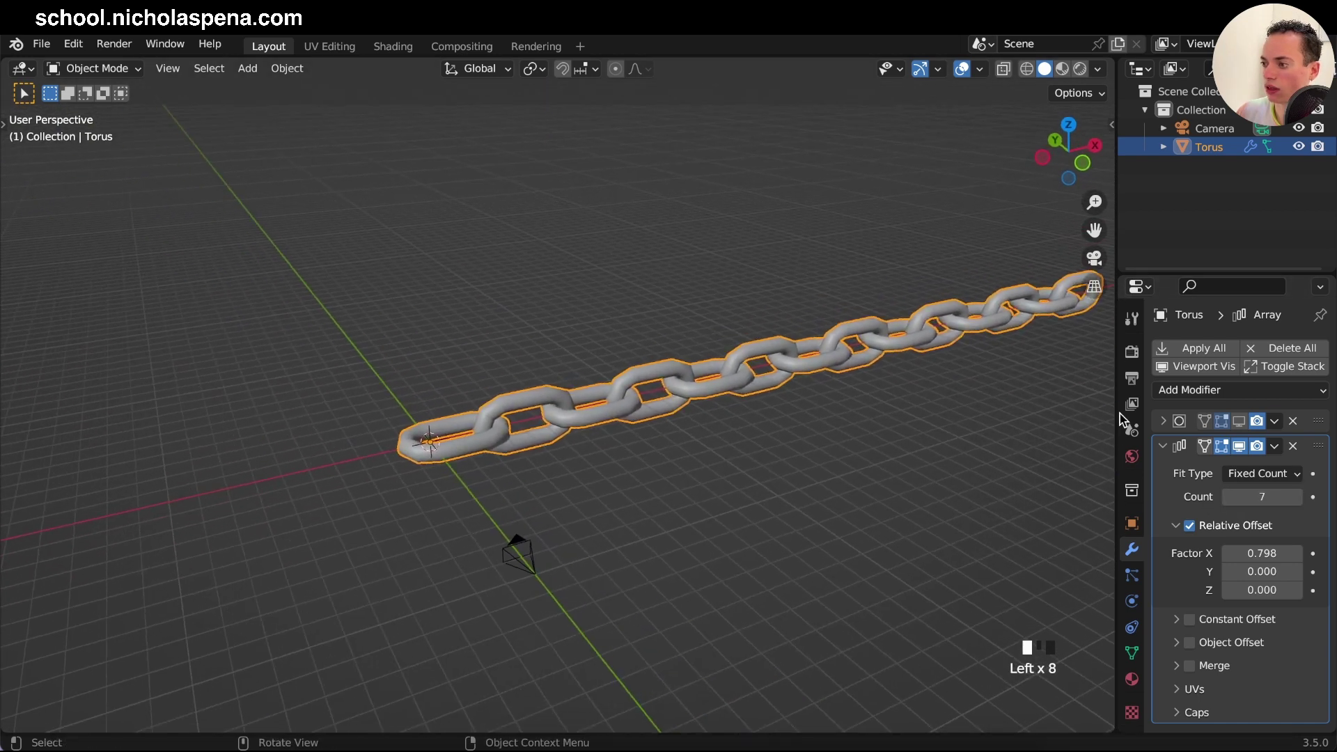
click(1239, 421)
middle_drag(877, 422, 877, 422)
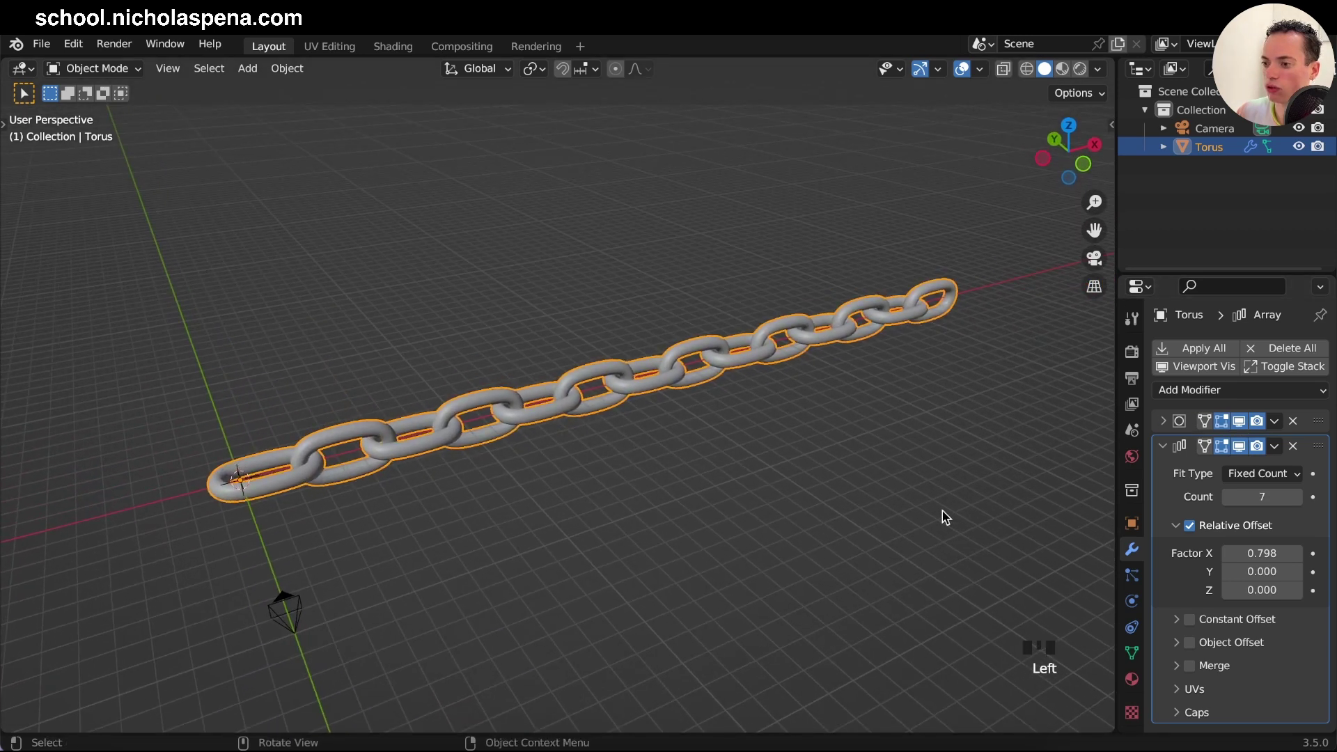
Scale the whole chain down uniformly to about 0.228
key(s)
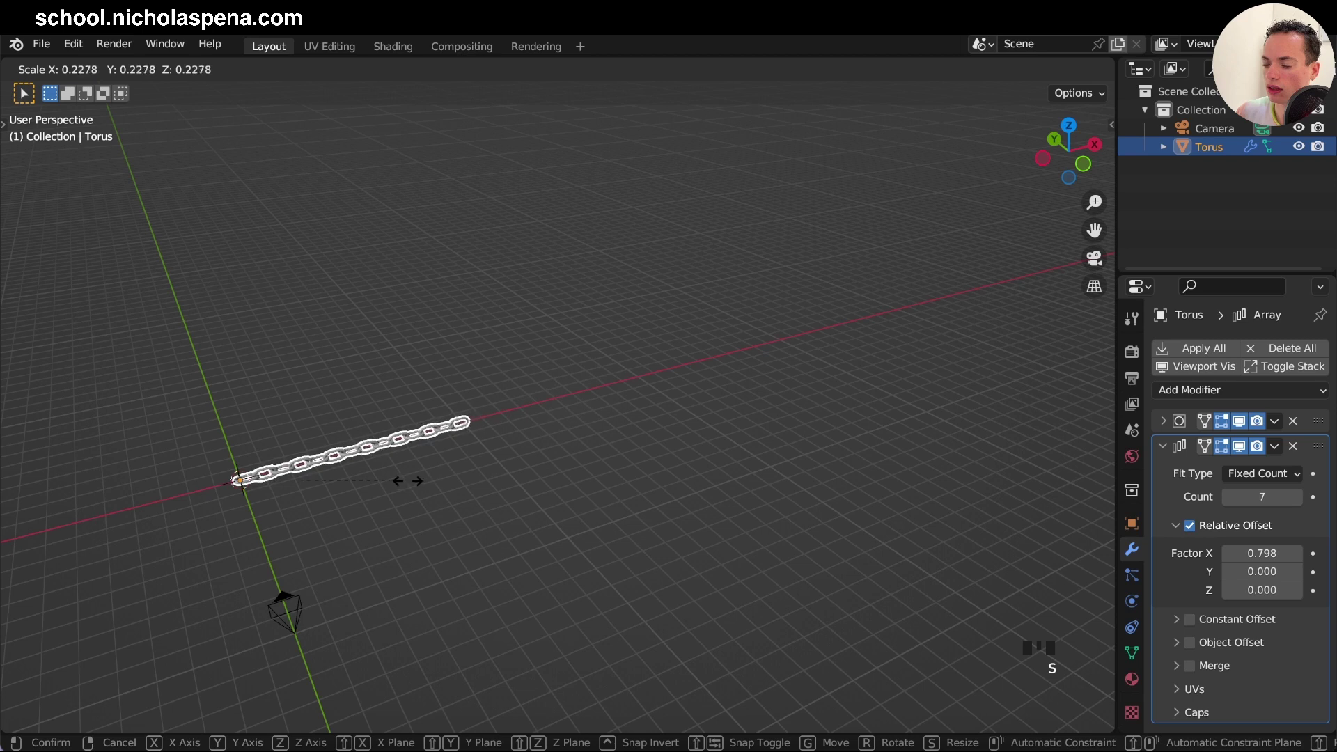
click(408, 480)
middle_drag(409, 481, 409, 486)
Add a Bezier curve at the world origin in top view
key(KP_7)
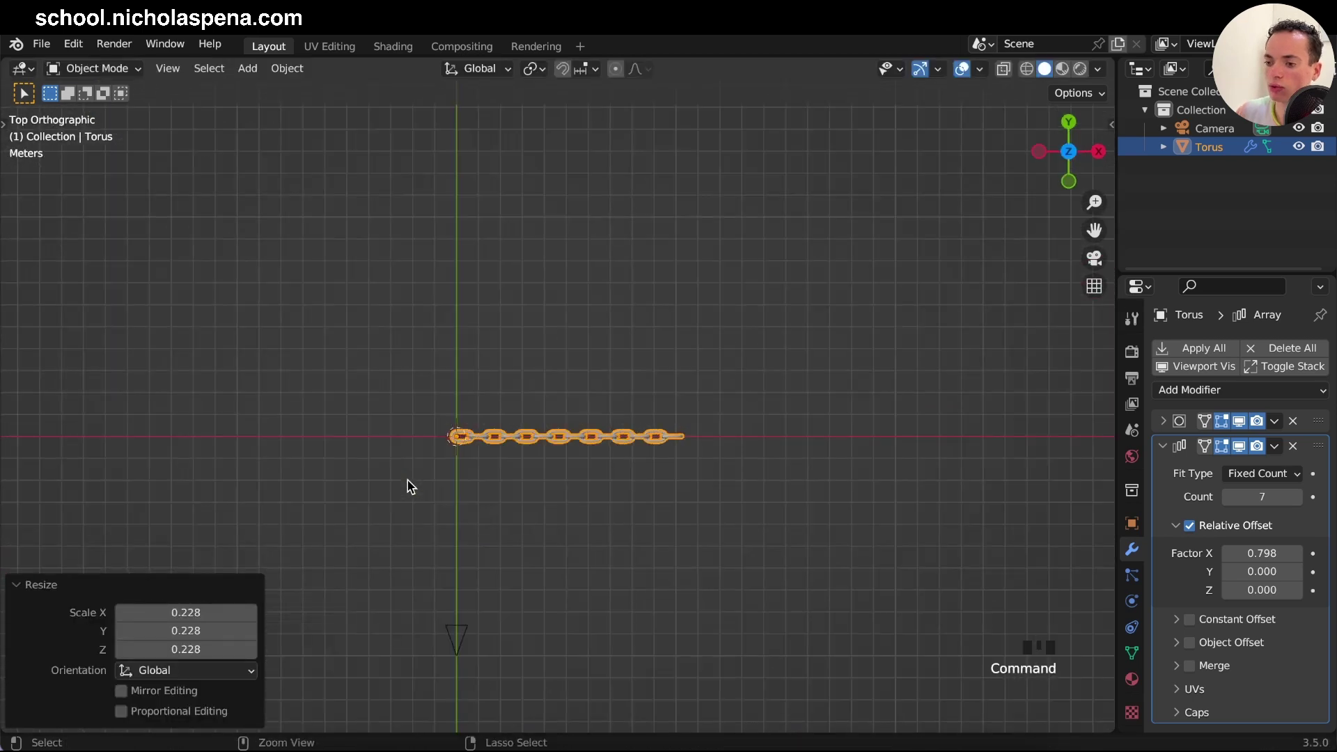
ctrl+scroll(410, 484, up, 2)
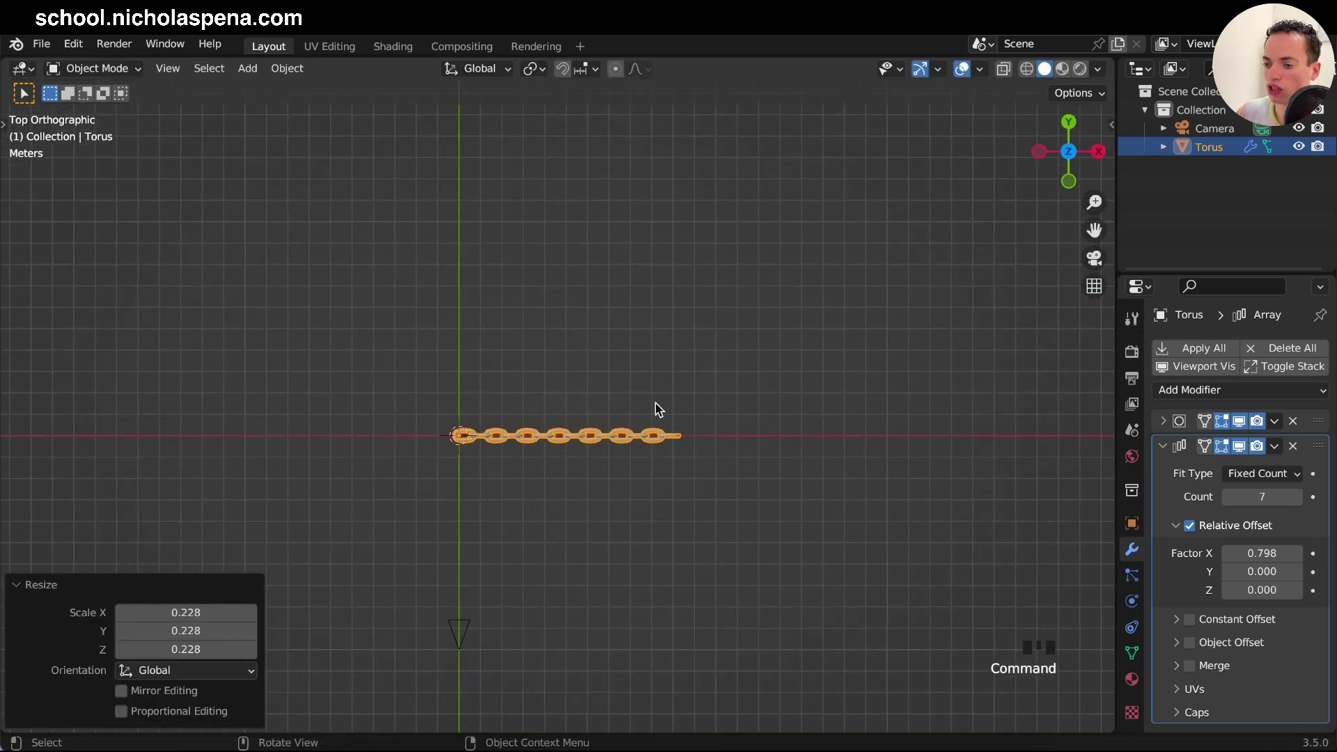
scroll(621, 444, down, 5)
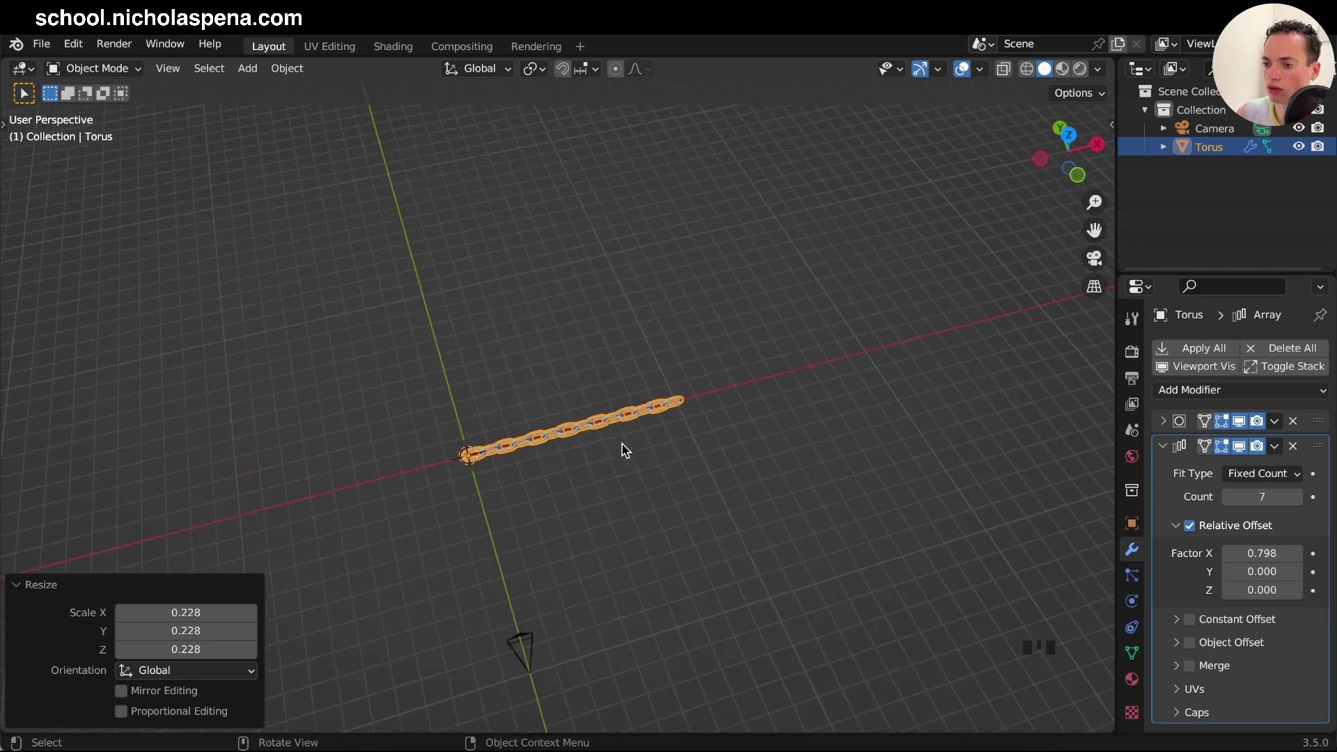
key(KP_7)
shift+scroll(621, 444, left, 1)
shift+scroll(625, 449, up, 2)
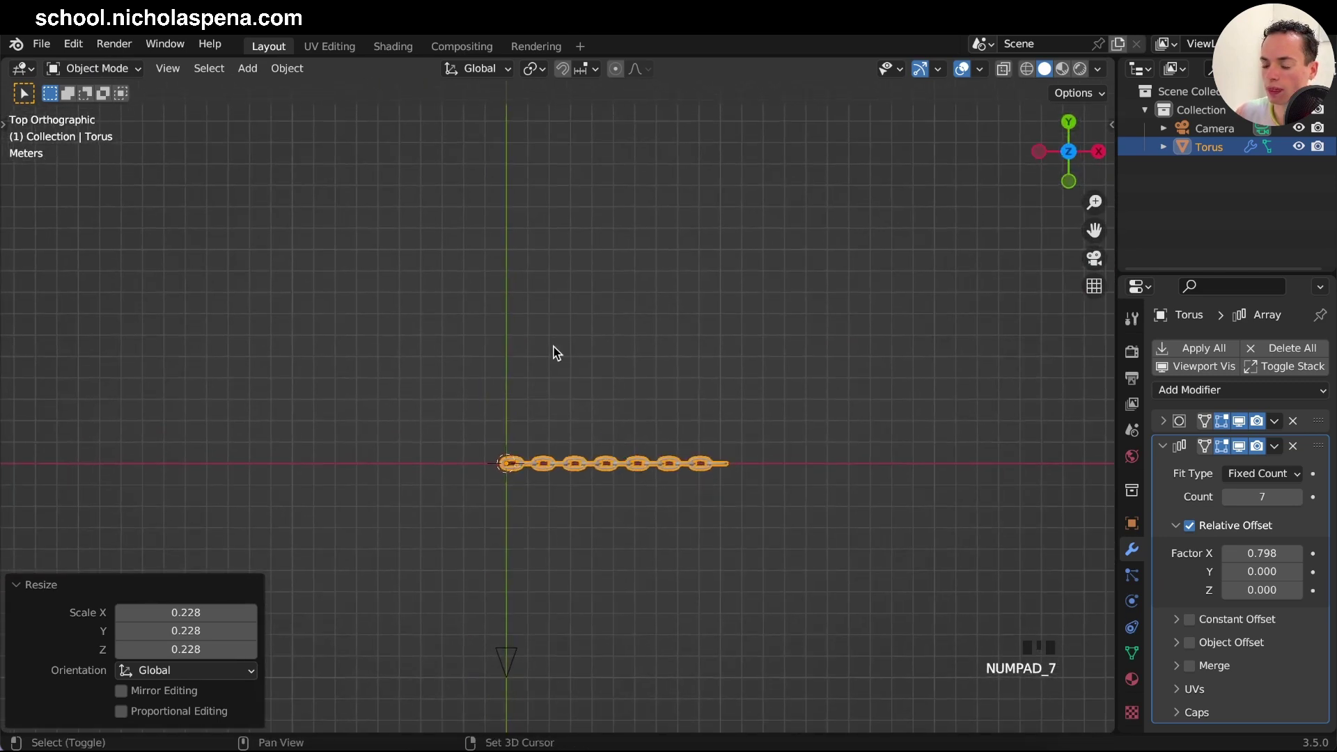
key(shift+a)
mouse_move(511, 279)
mouse_move(465, 304)
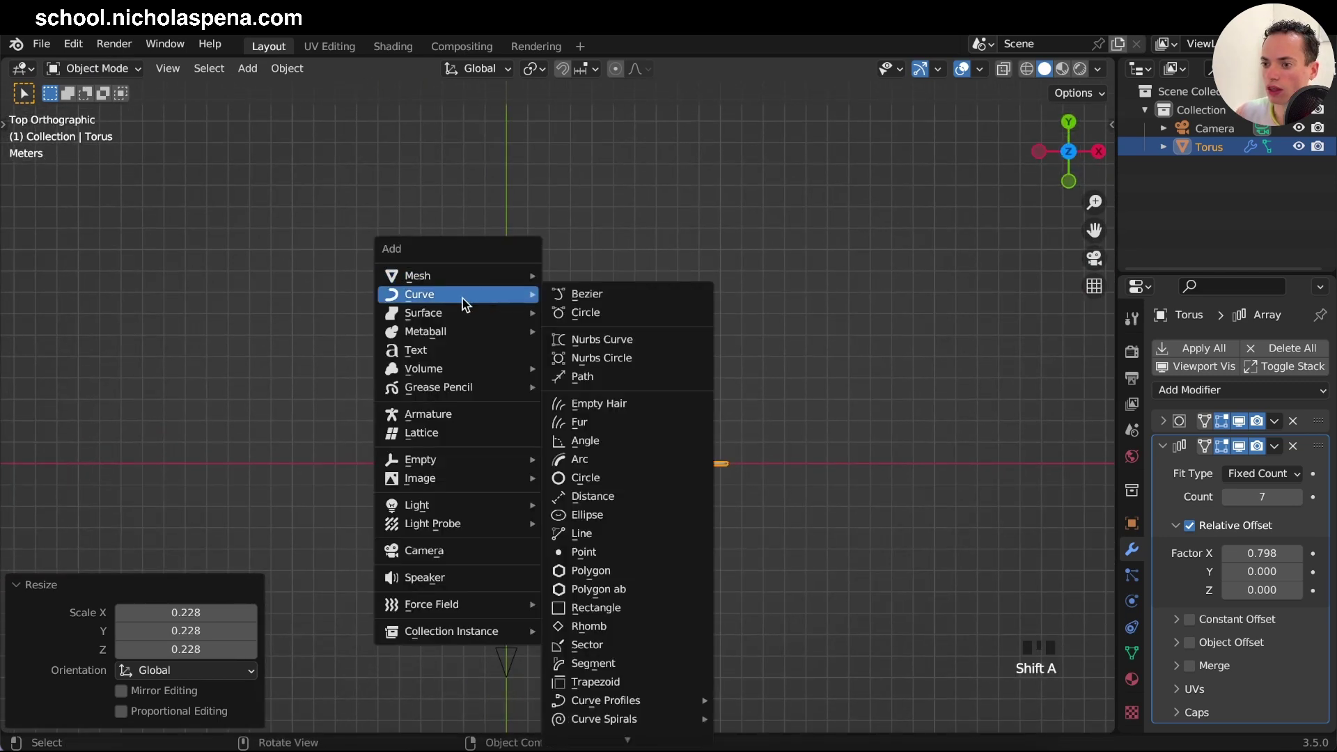
click(586, 294)
Delete all of the Bezier curve's default control points in Edit Mode, keeping the empty curve object
scroll(555, 436, up, 4)
shift+scroll(557, 436, down, 5)
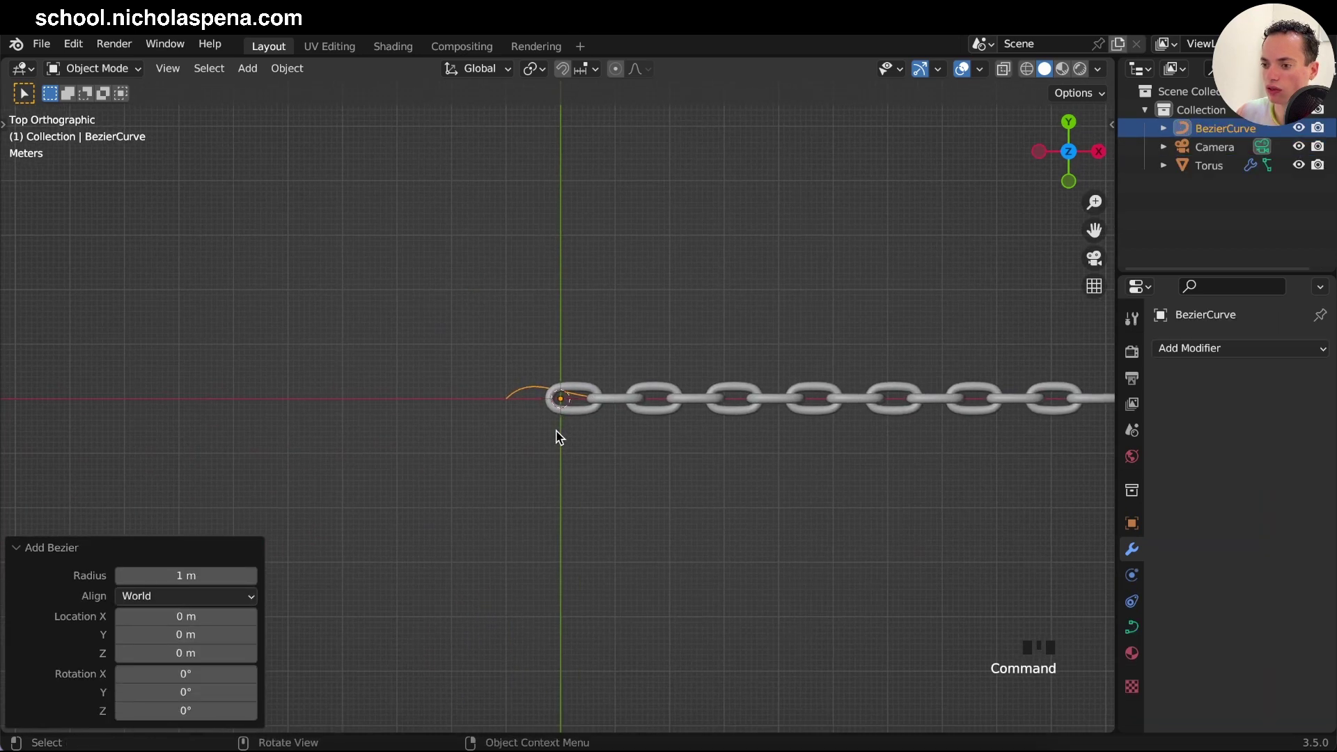
scroll(556, 438, up, 4)
key(Tab)
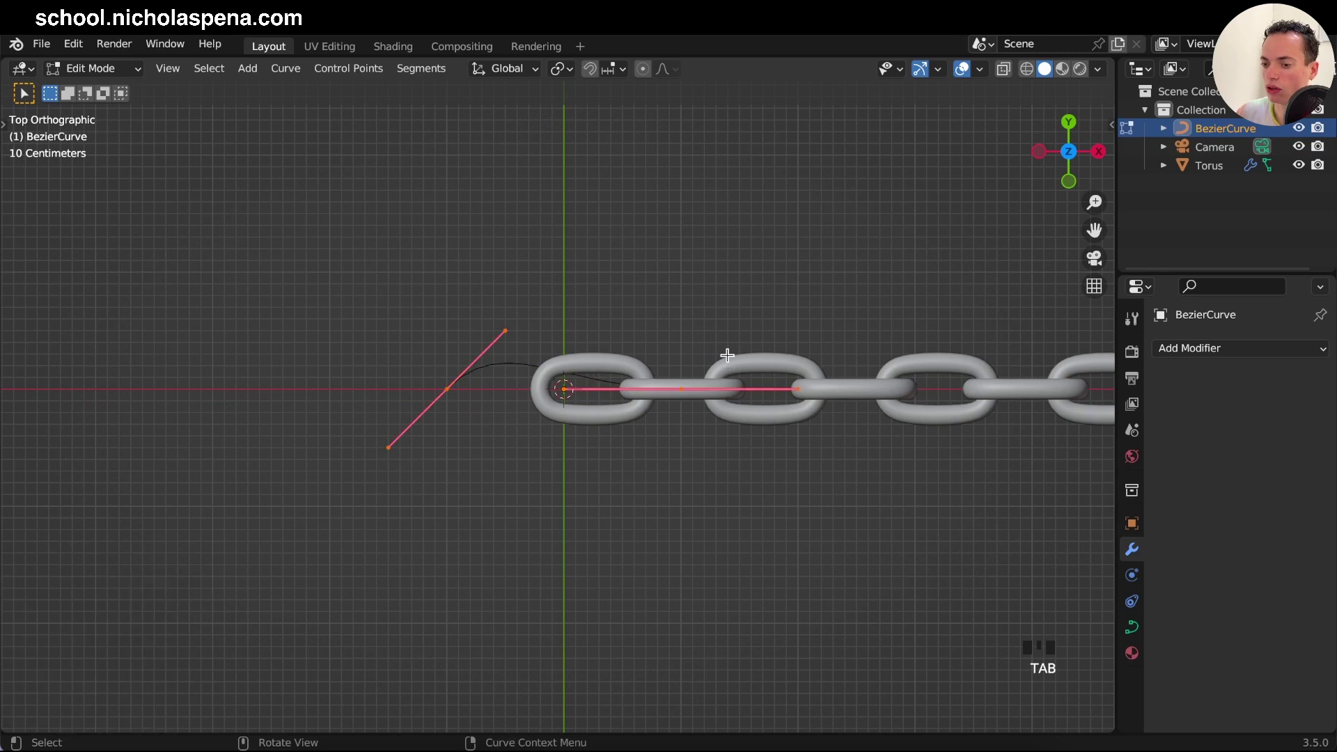
scroll(726, 355, down, 2)
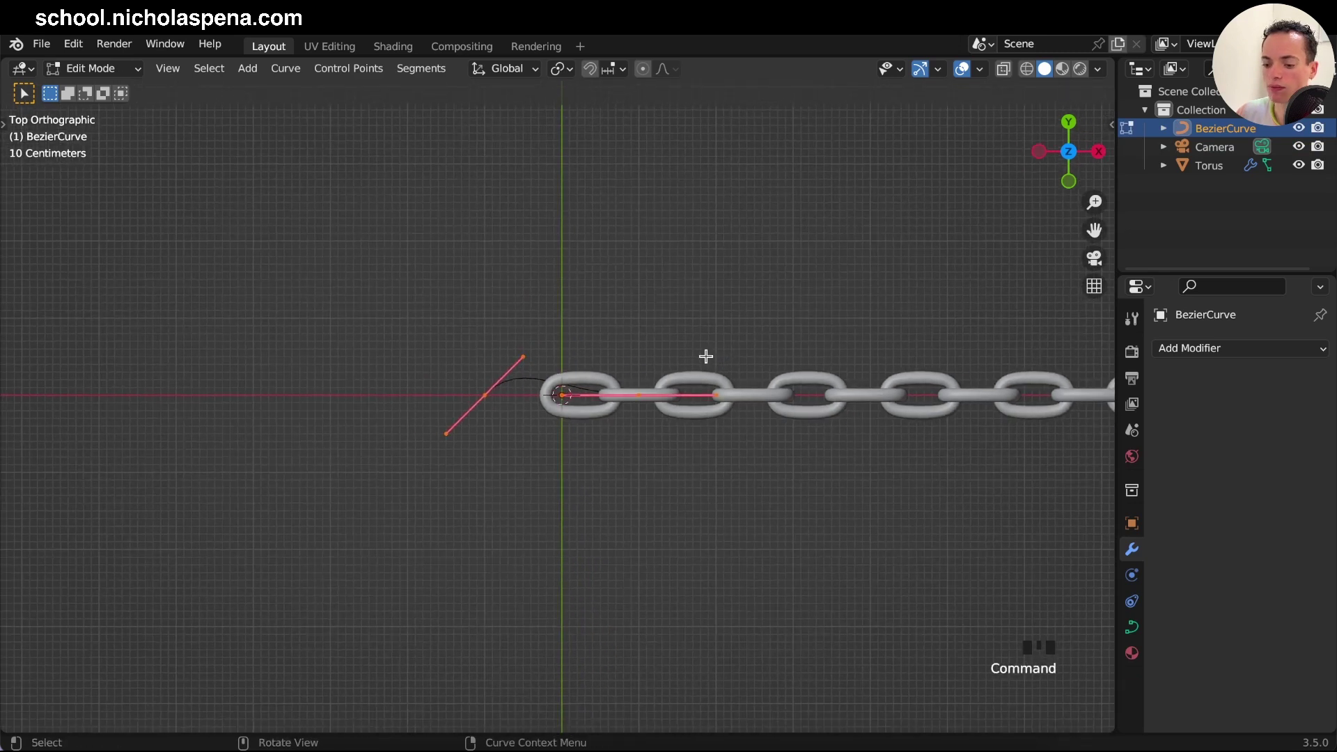
key(x)
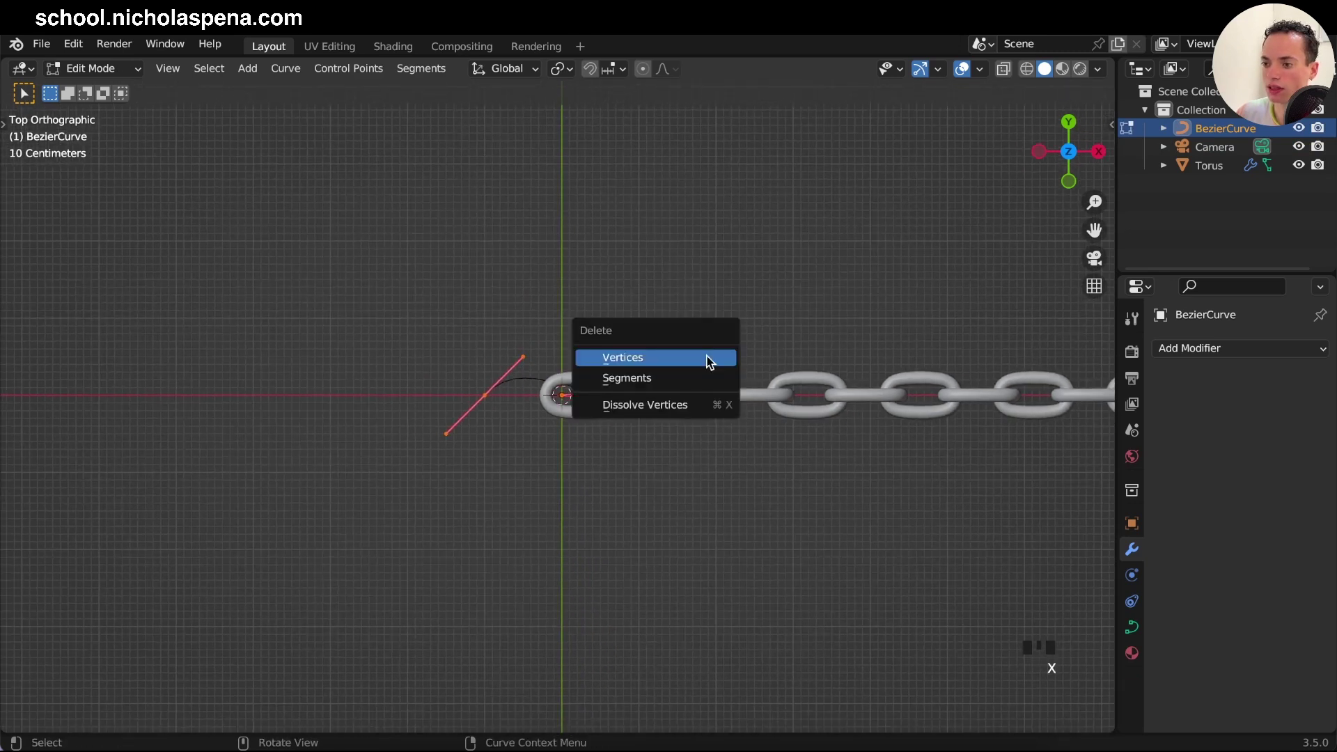
click(623, 359)
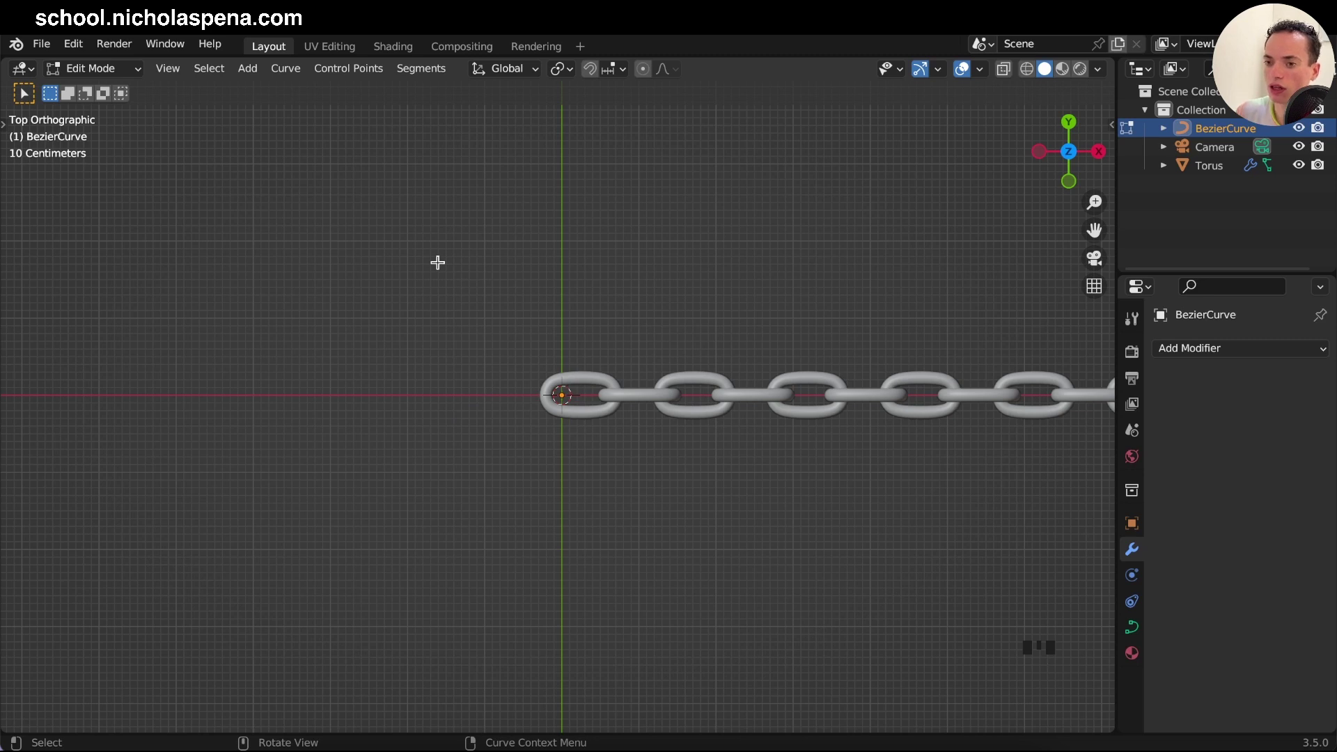
Draw a long winding freehand path around the origin with the Draw tool, and return to Object Mode
key(t)
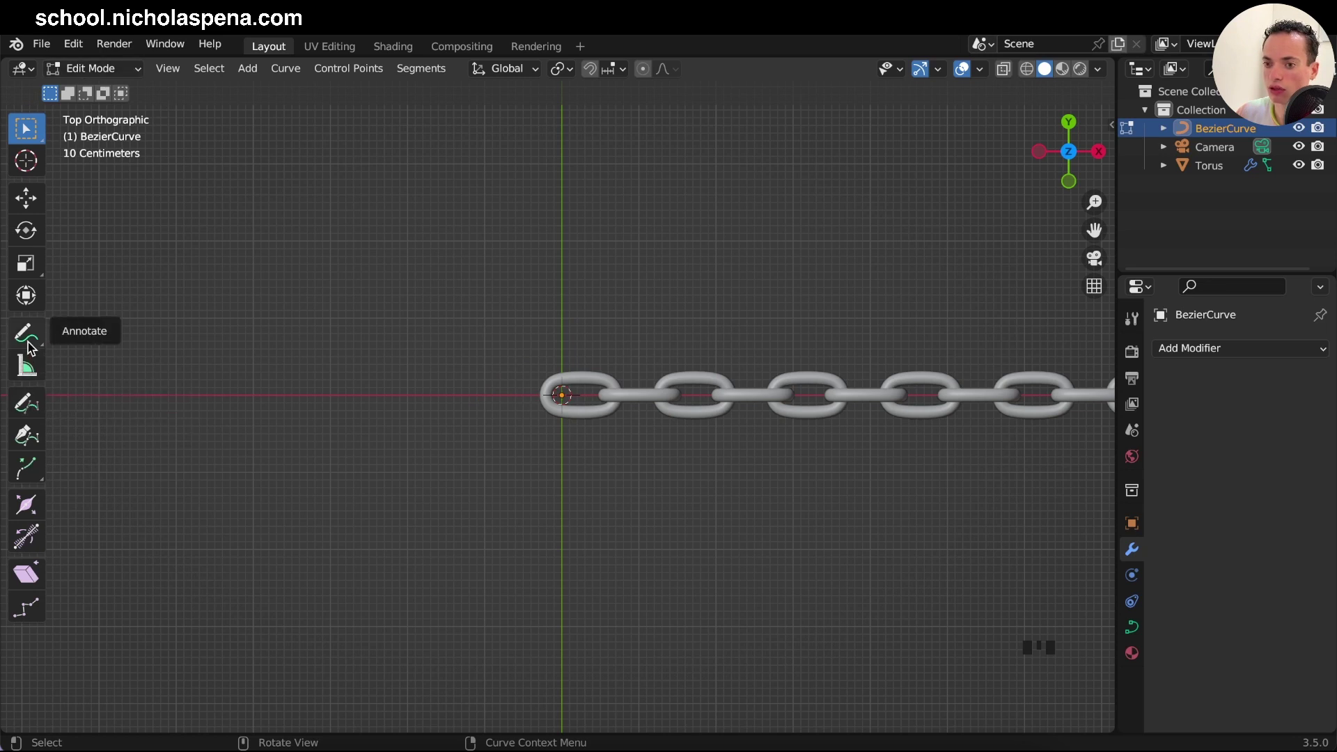
click(24, 407)
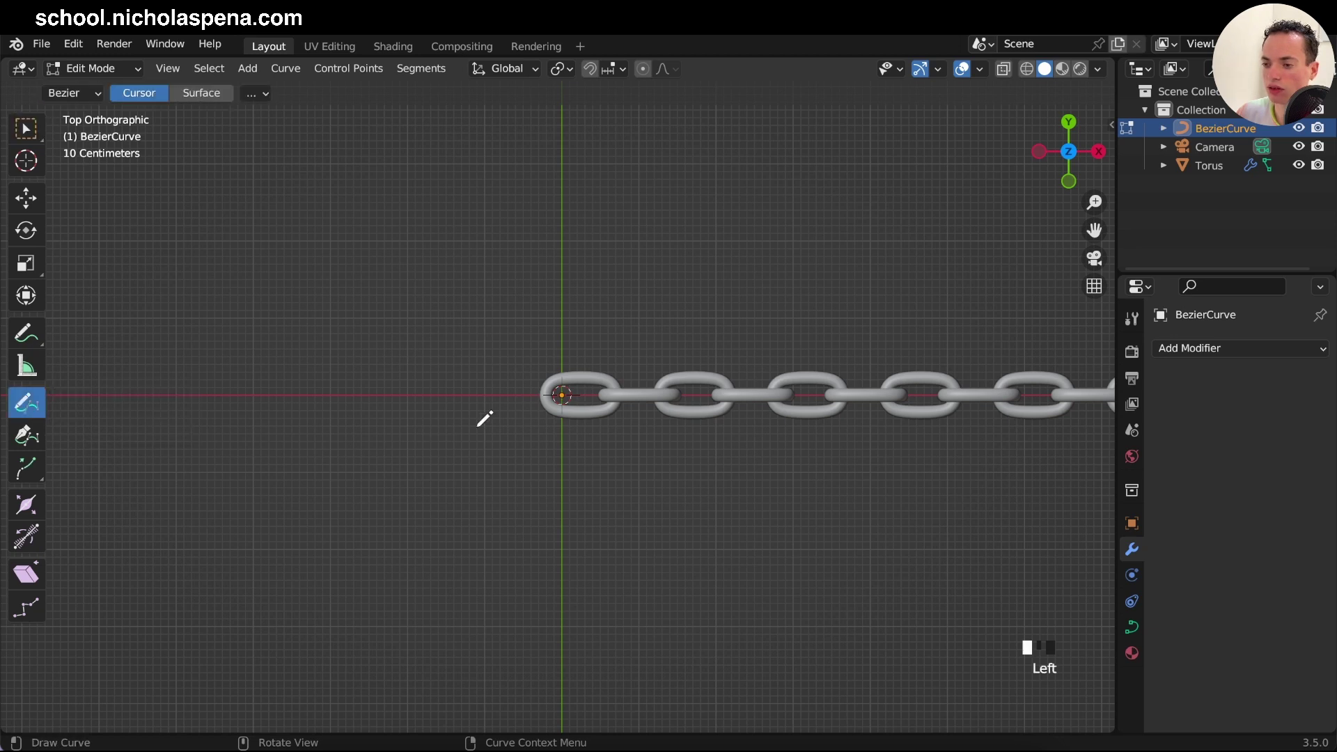
mouse_move(541, 563)
mouse_down()
mouse_move(398, 539)
mouse_move(630, 318)
mouse_move(751, 408)
mouse_move(809, 496)
mouse_move(789, 675)
mouse_move(878, 616)
mouse_up()
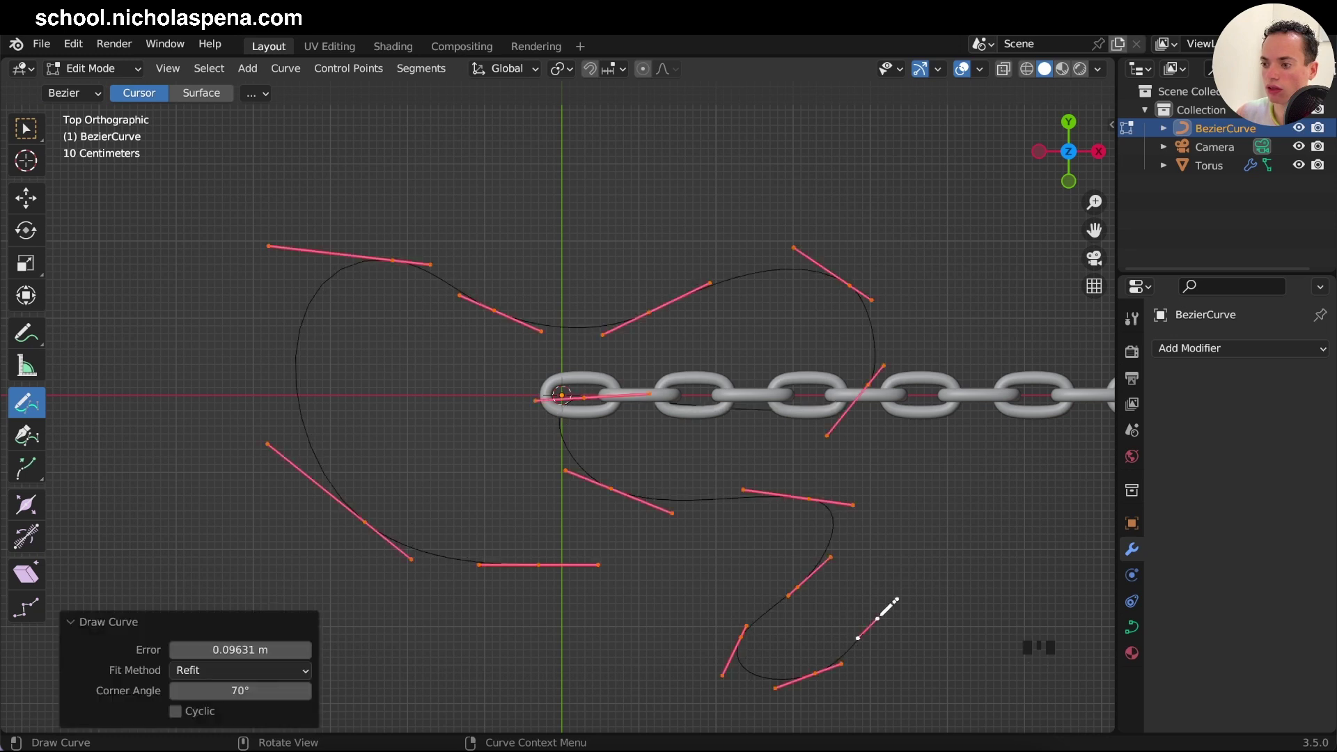
middle_drag(881, 614, 881, 615)
key(Tab)
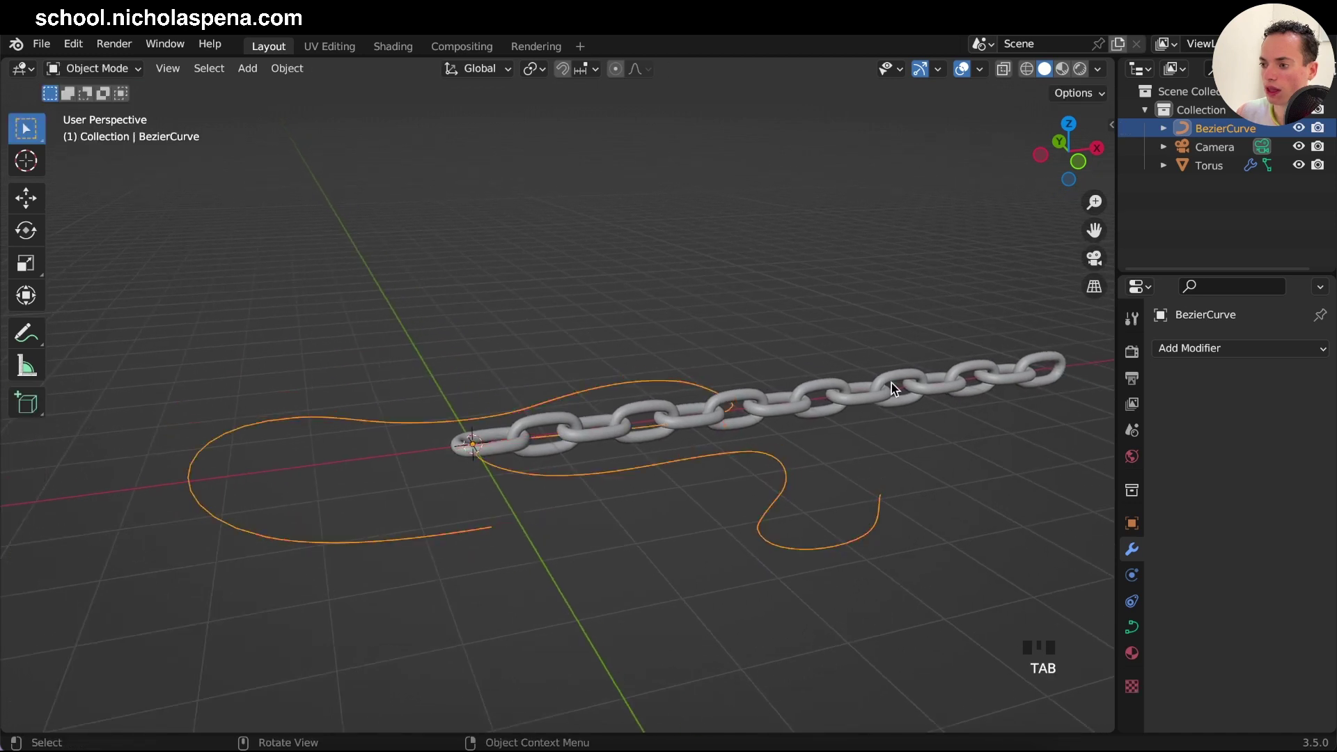
Scale the chain down uniformly to about 0.488
click(891, 382)
key(s)
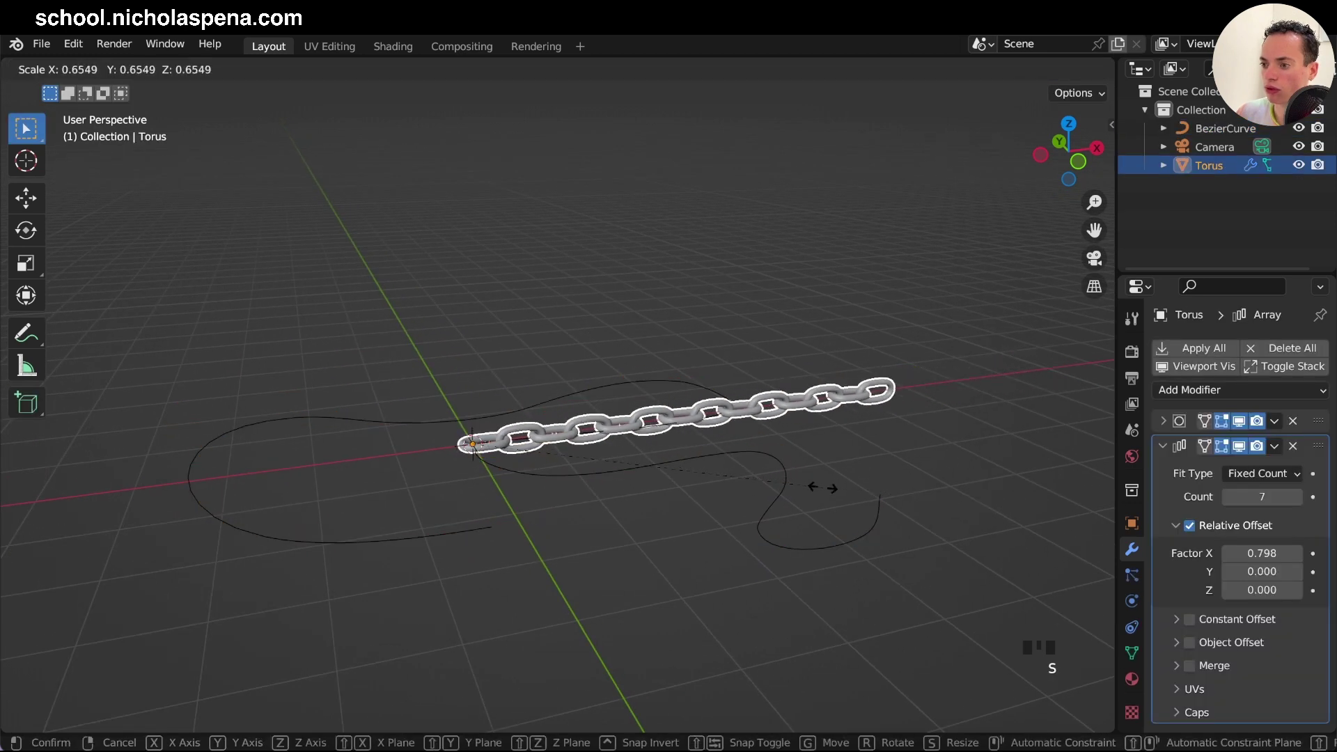
click(738, 480)
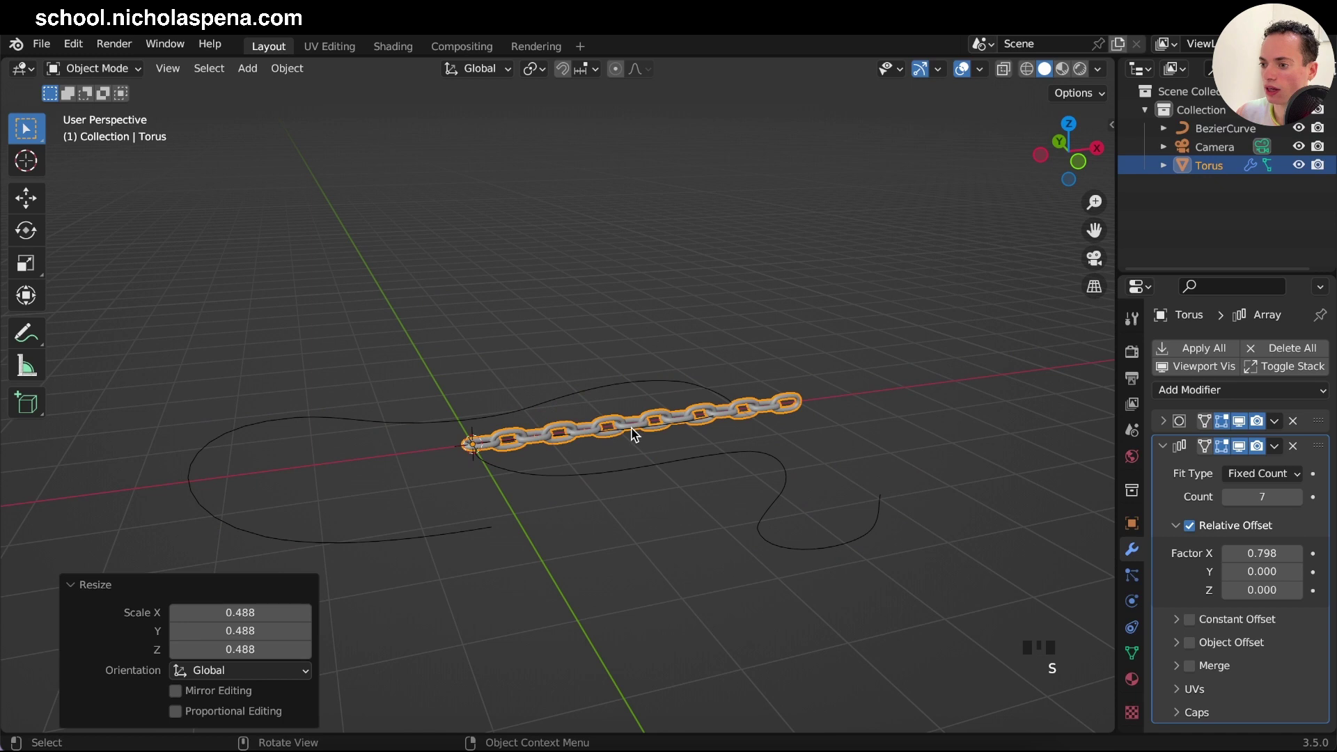
Add a Curve modifier to the chain and set the Bezier curve as its curve object
click(657, 434)
click(826, 531)
click(827, 544)
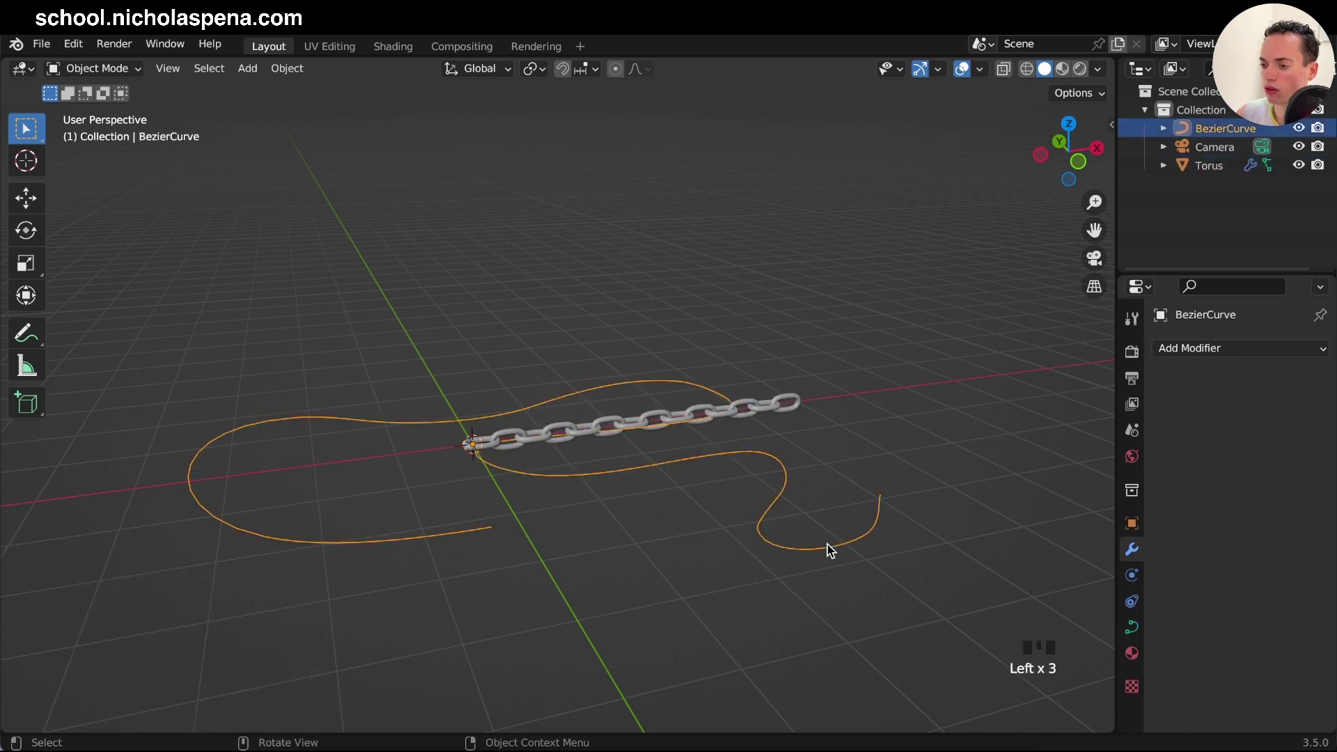
click(587, 419)
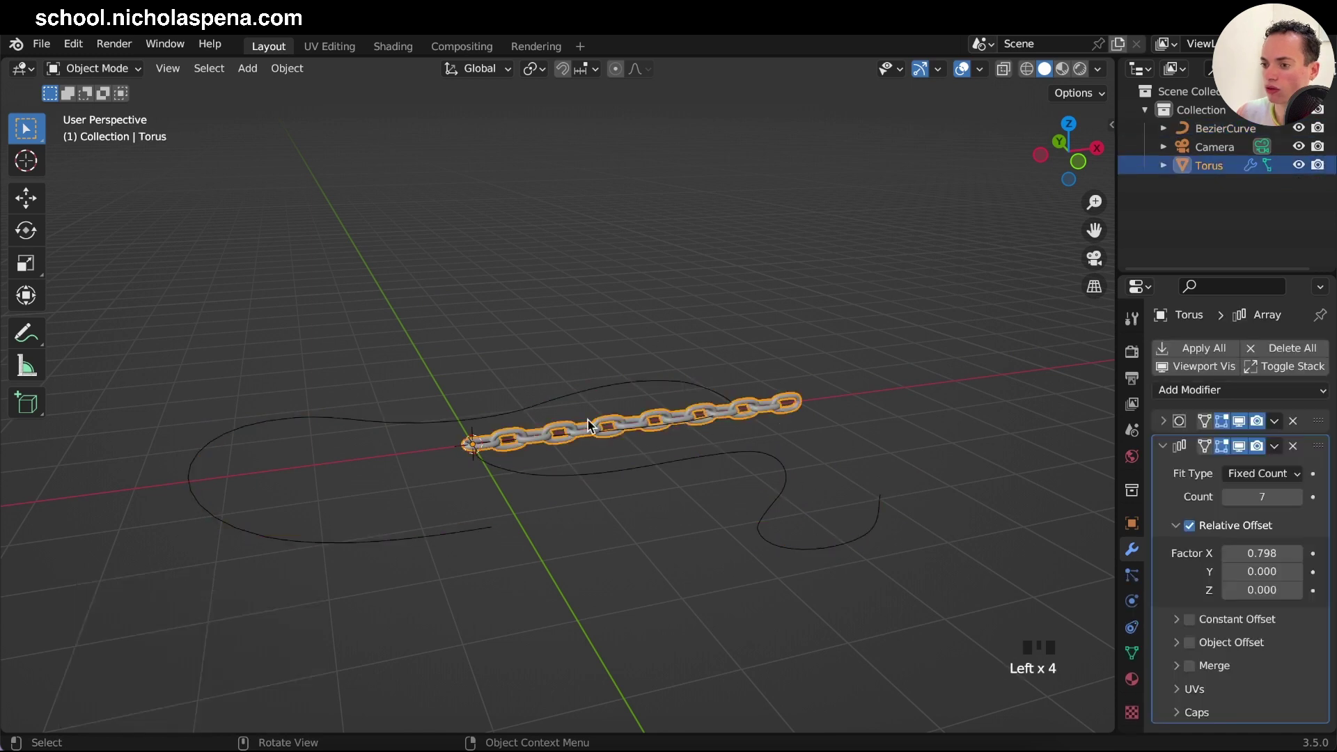
click(1163, 446)
click(1181, 390)
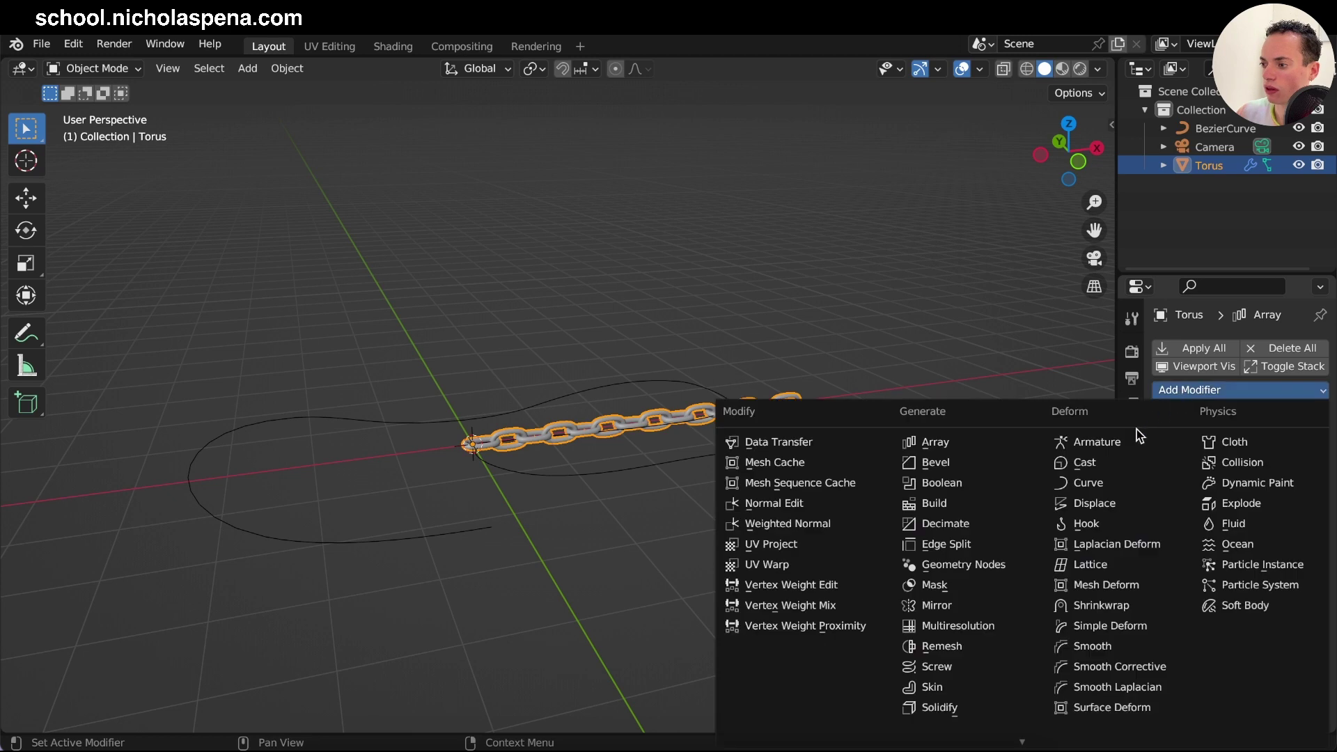
click(1086, 482)
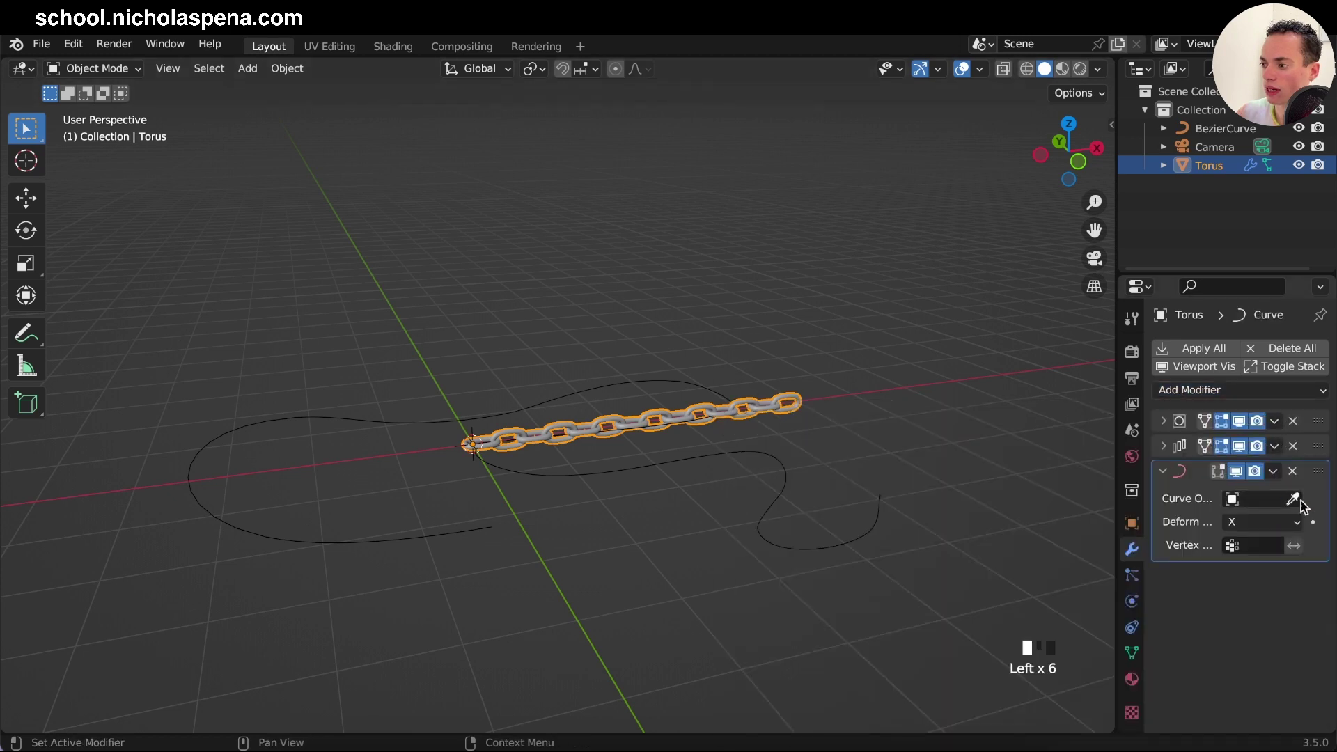
click(1295, 499)
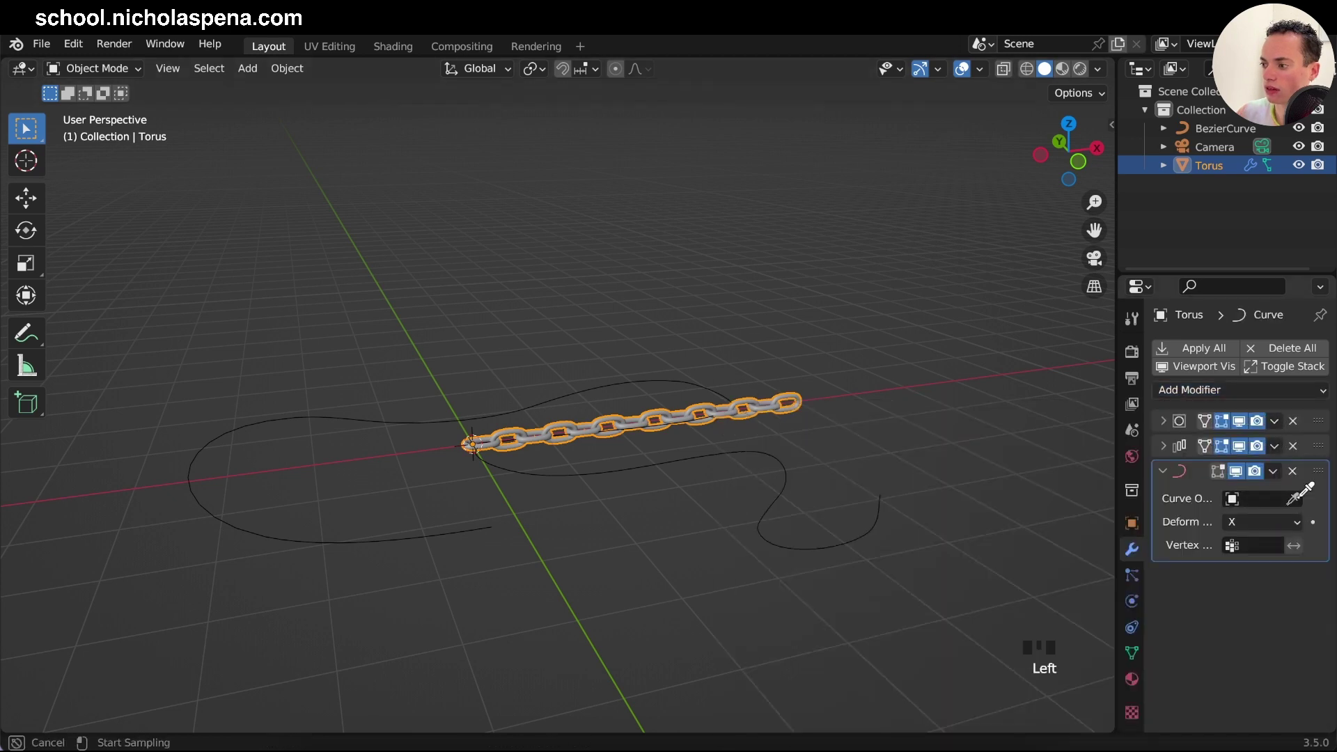
click(858, 547)
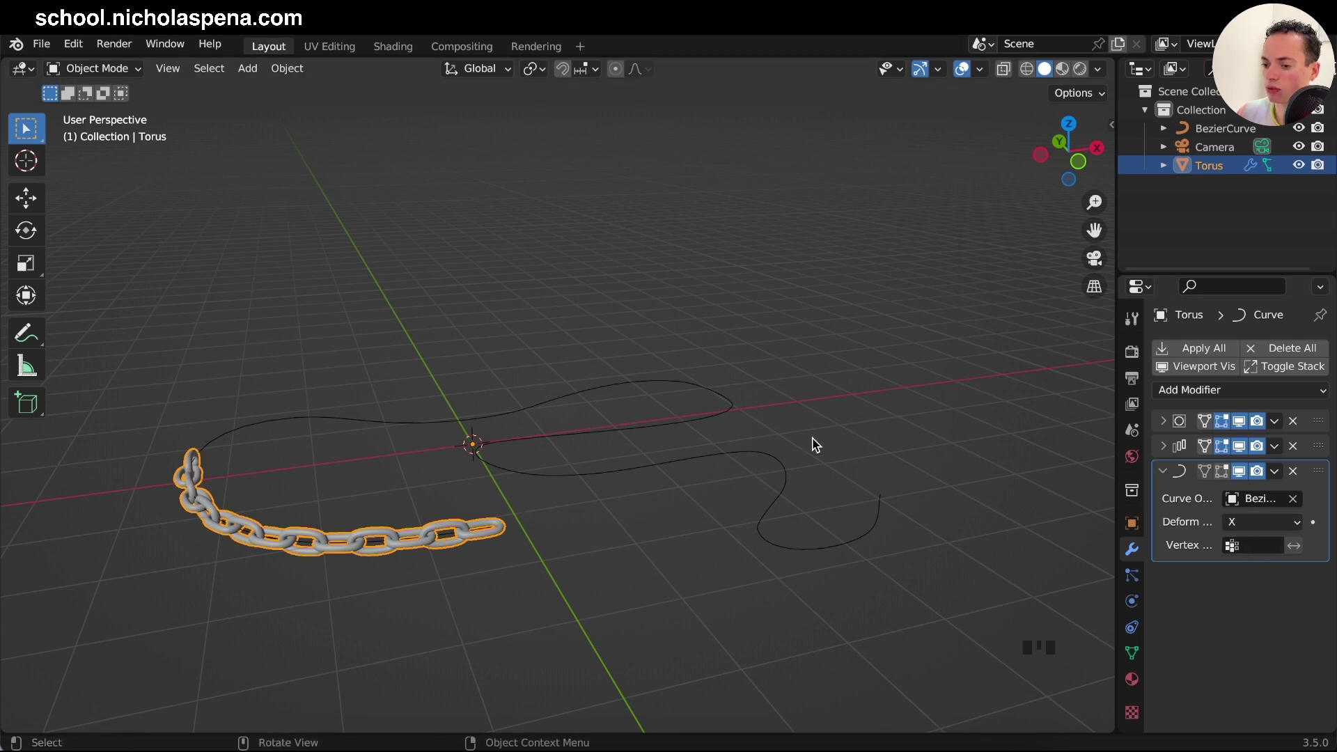
Examine how the deformed chain lies along the curve from the front, the top and in perspective
middle_drag(875, 442, 926, 417)
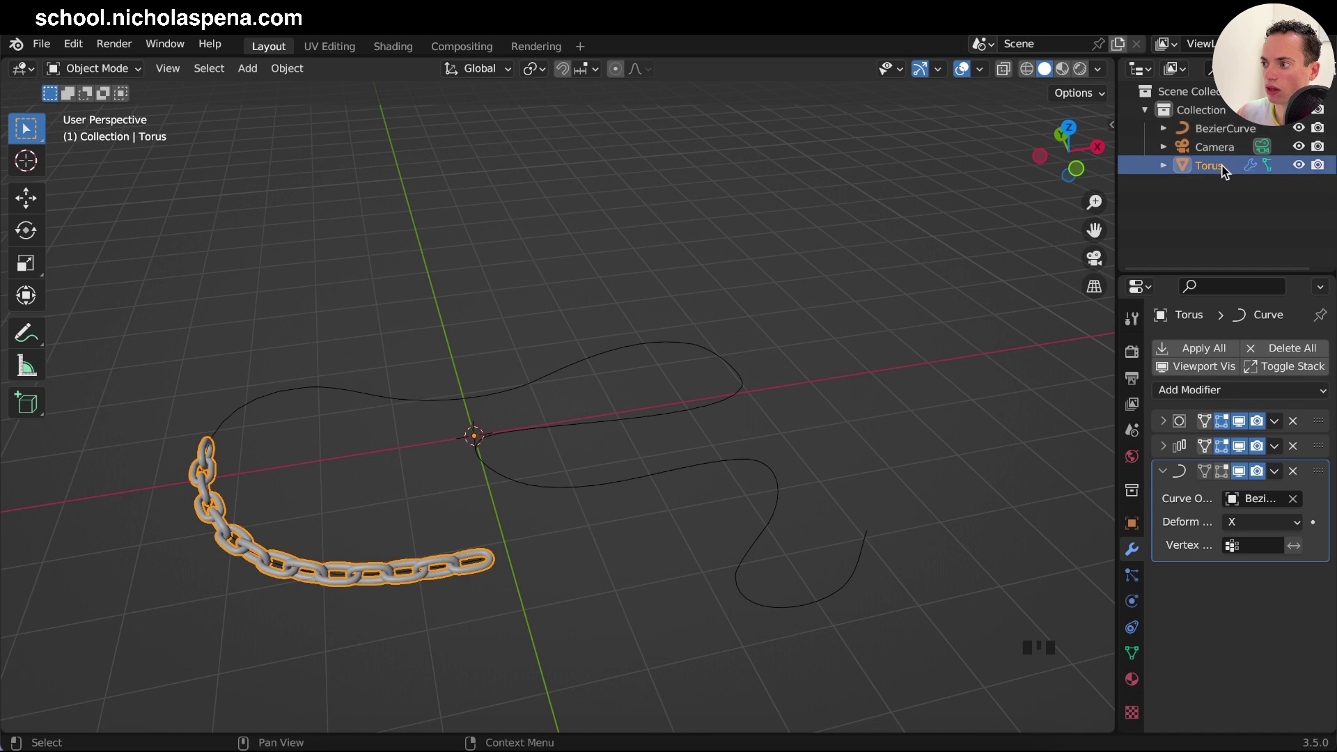
key(KP_1)
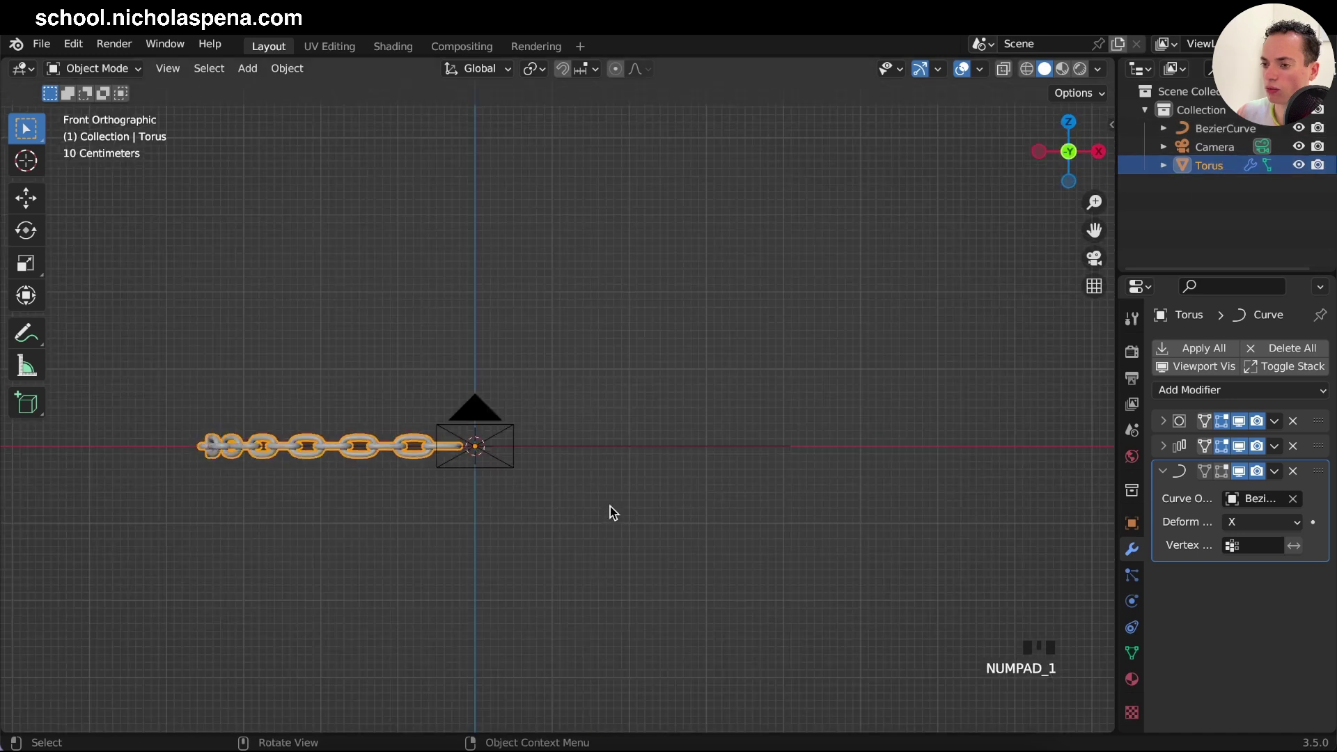
scroll(692, 474, up, 5)
key(KP_7)
scroll(695, 474, down, 2)
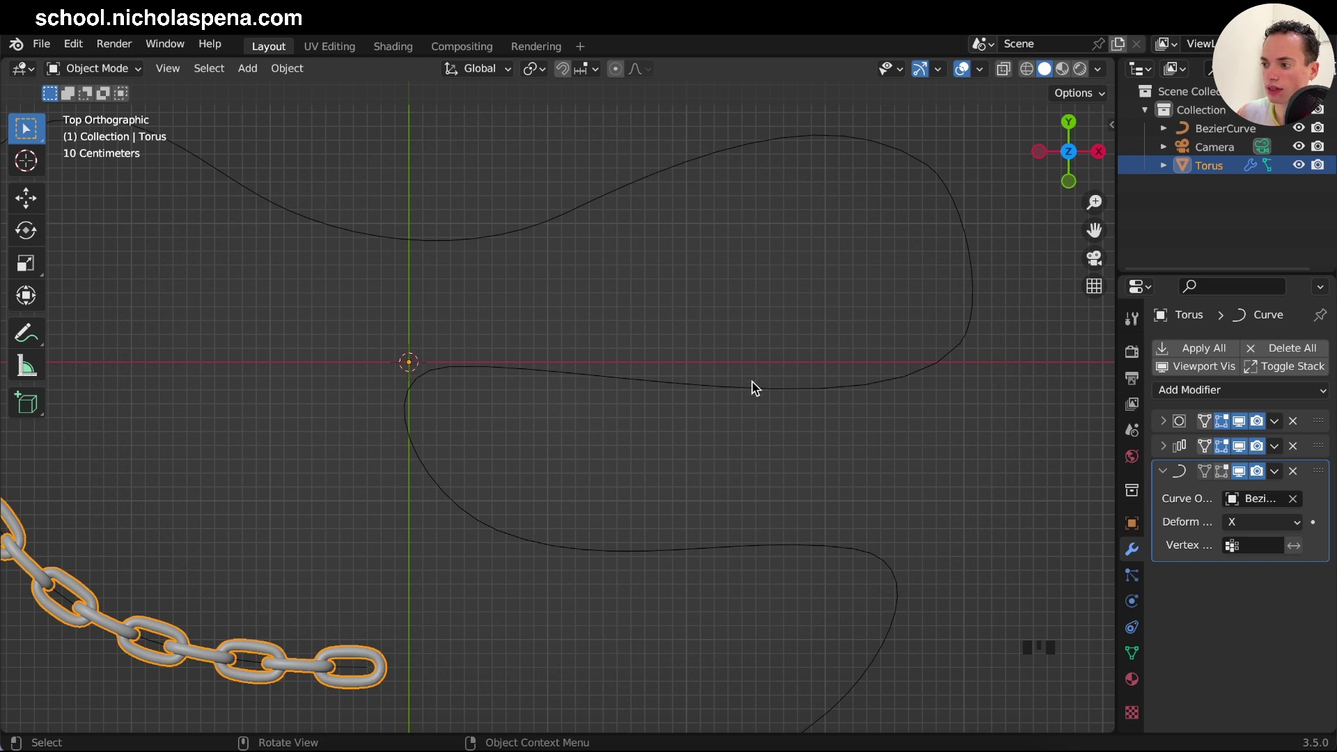
scroll(754, 387, down, 2)
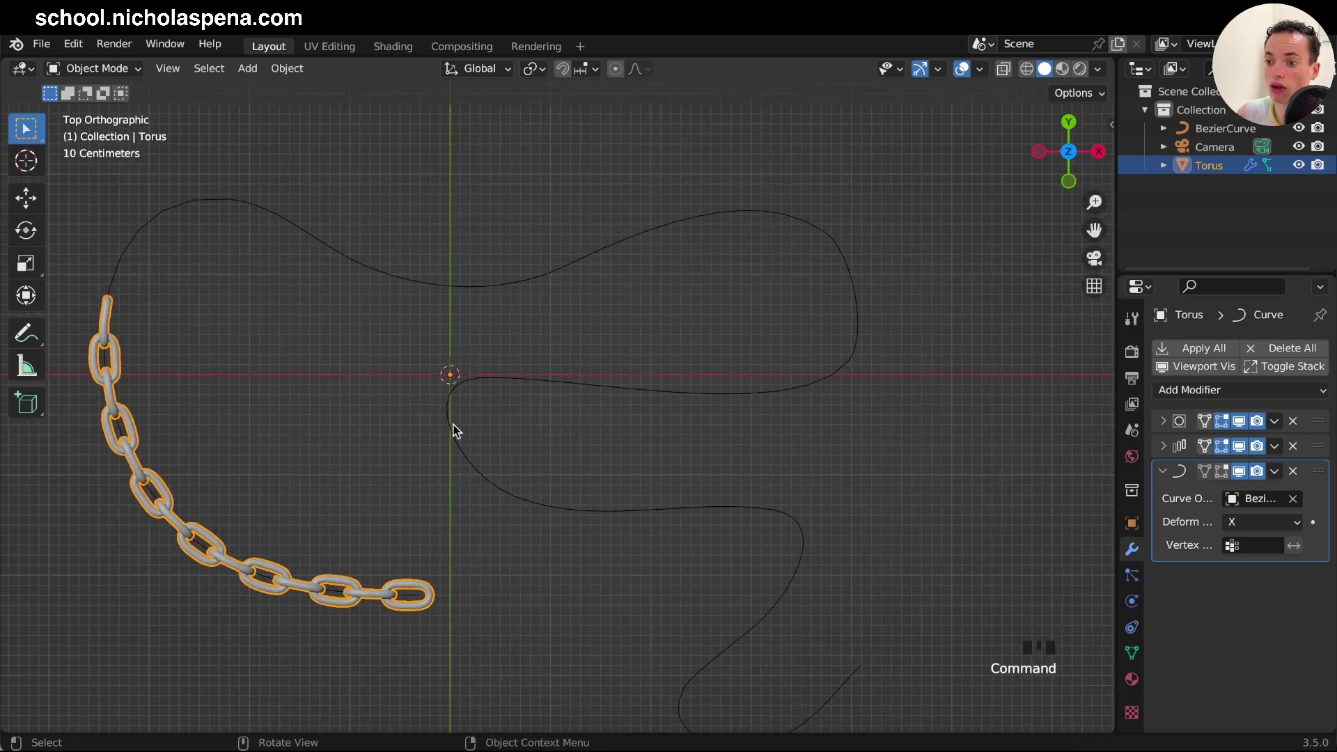
click(1253, 522)
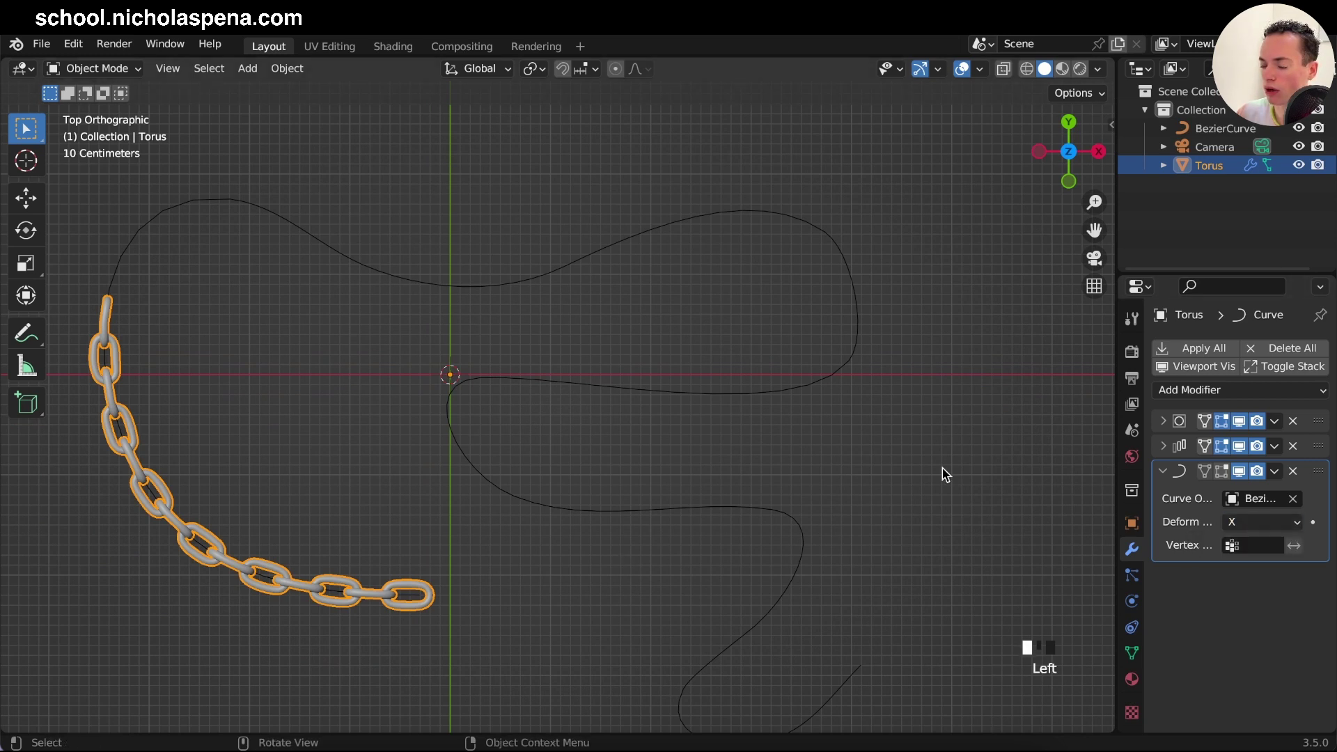
middle_drag(943, 472, 634, 381)
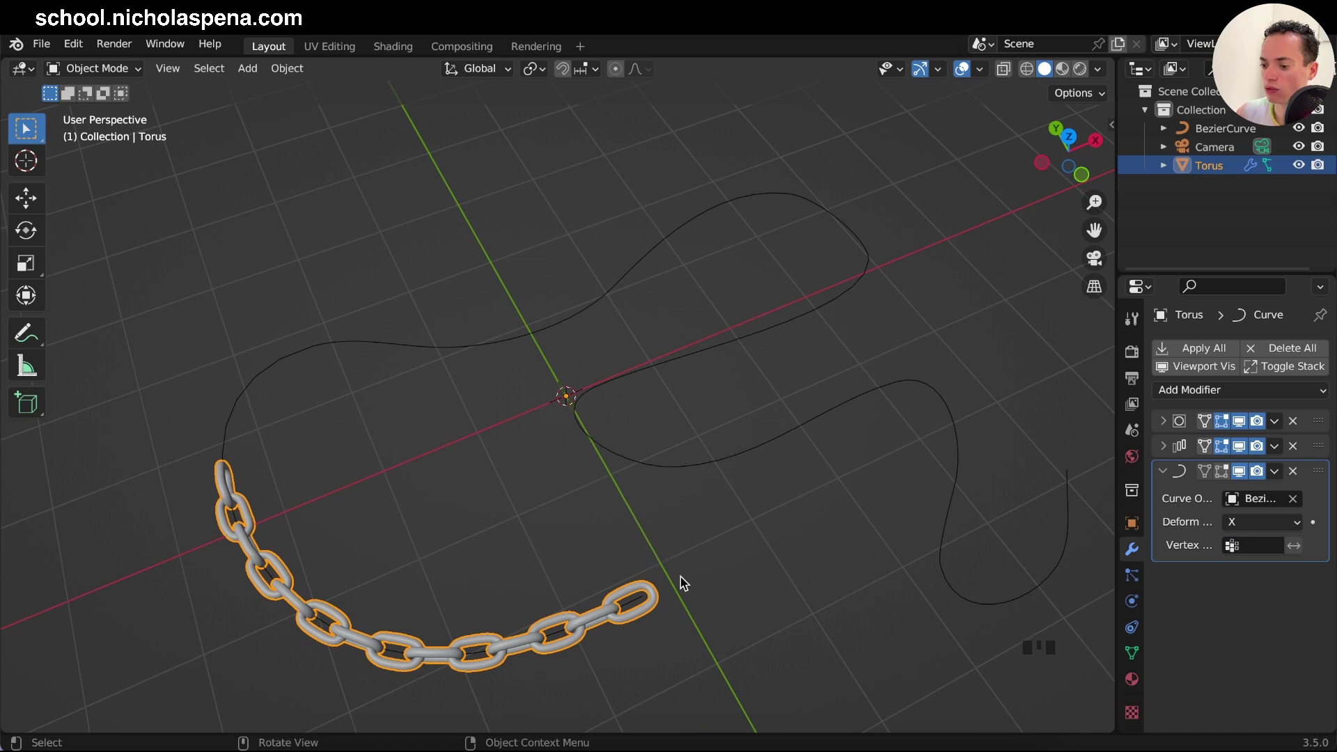
key(KP_7)
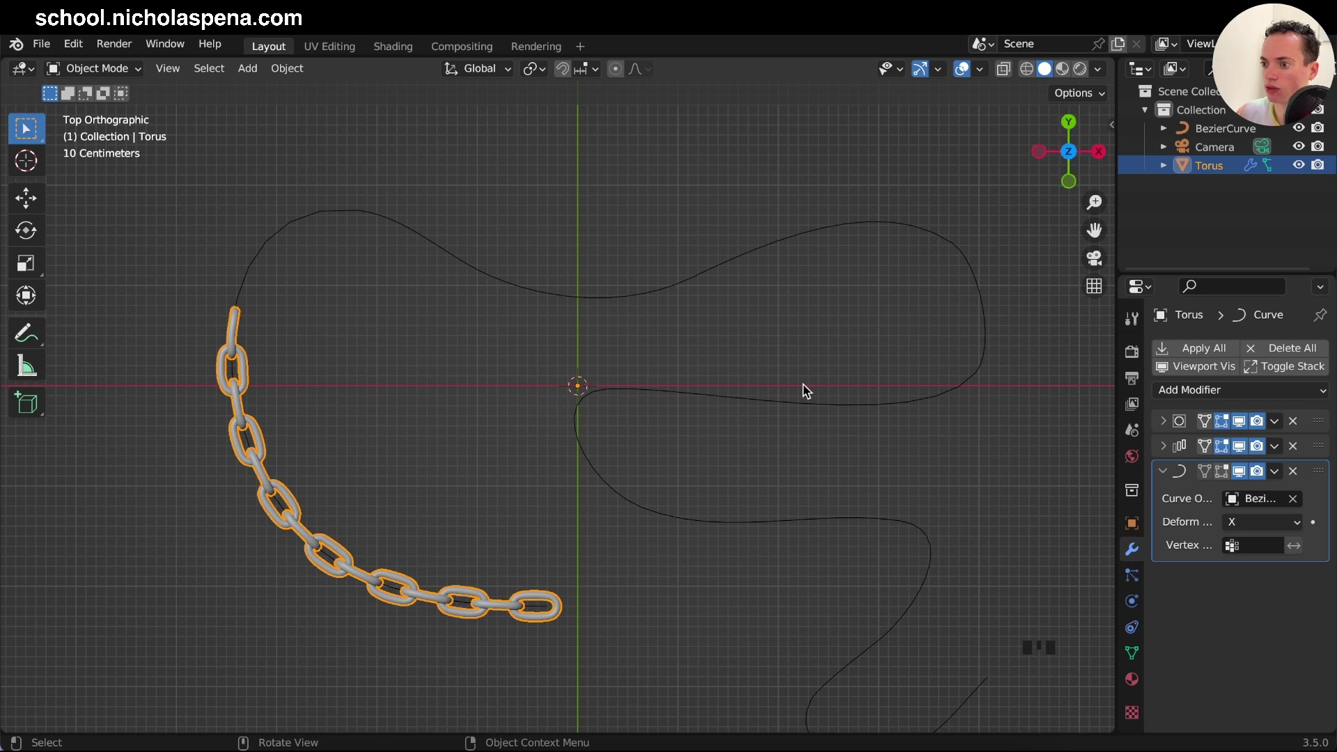
middle_drag(805, 391, 602, 386)
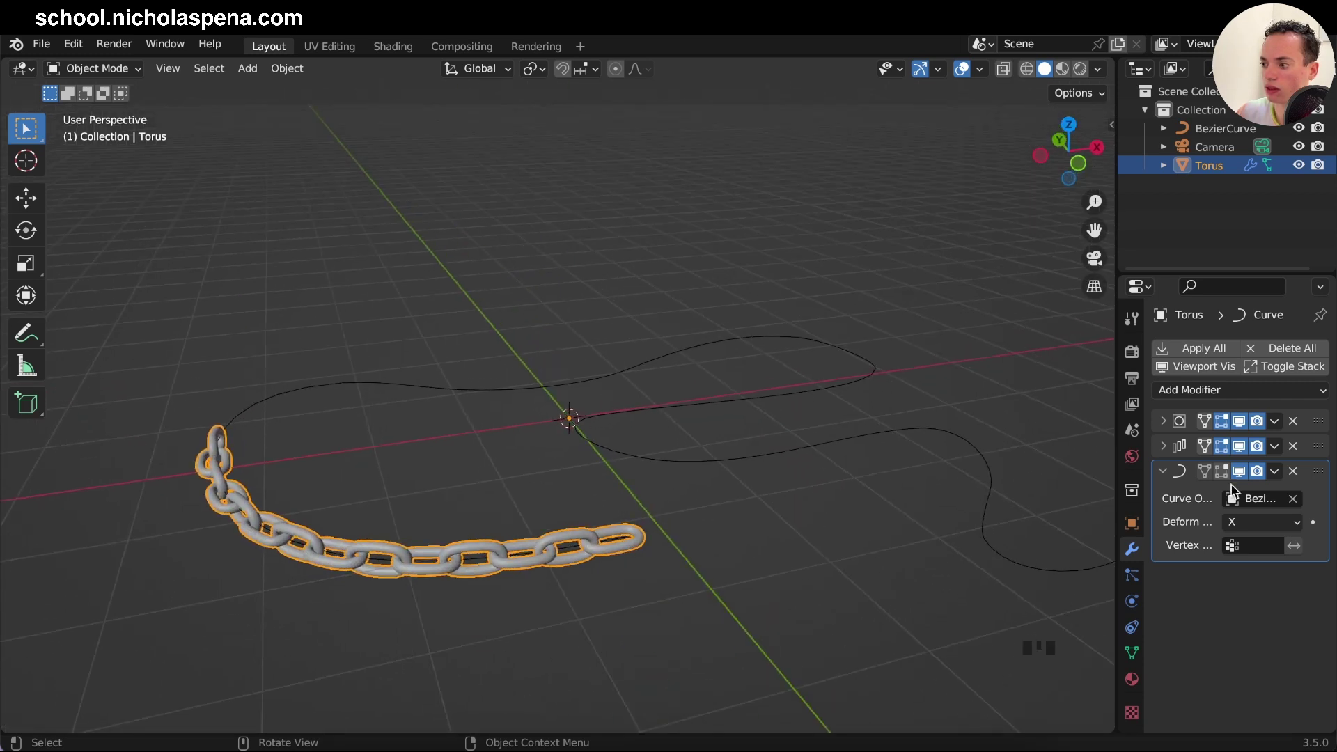
middle_drag(782, 537, 954, 508)
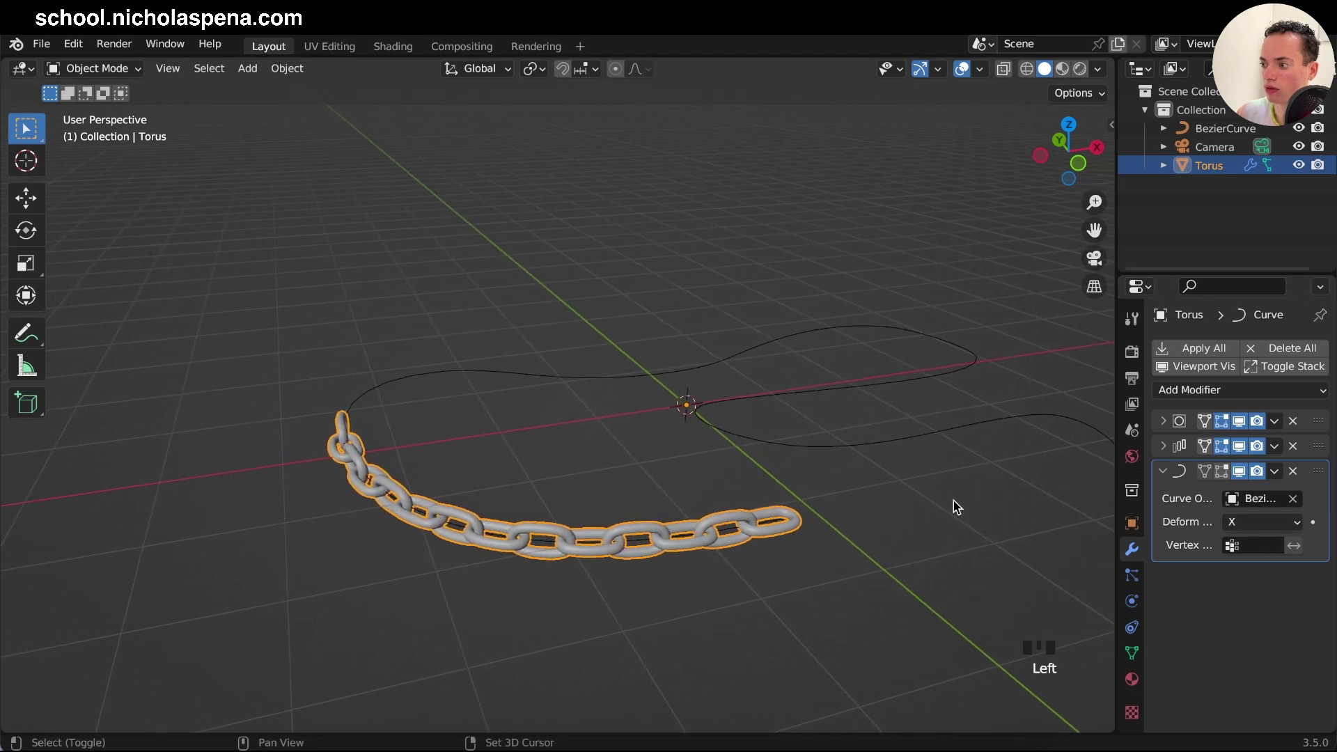
middle_drag(850, 461, 818, 506)
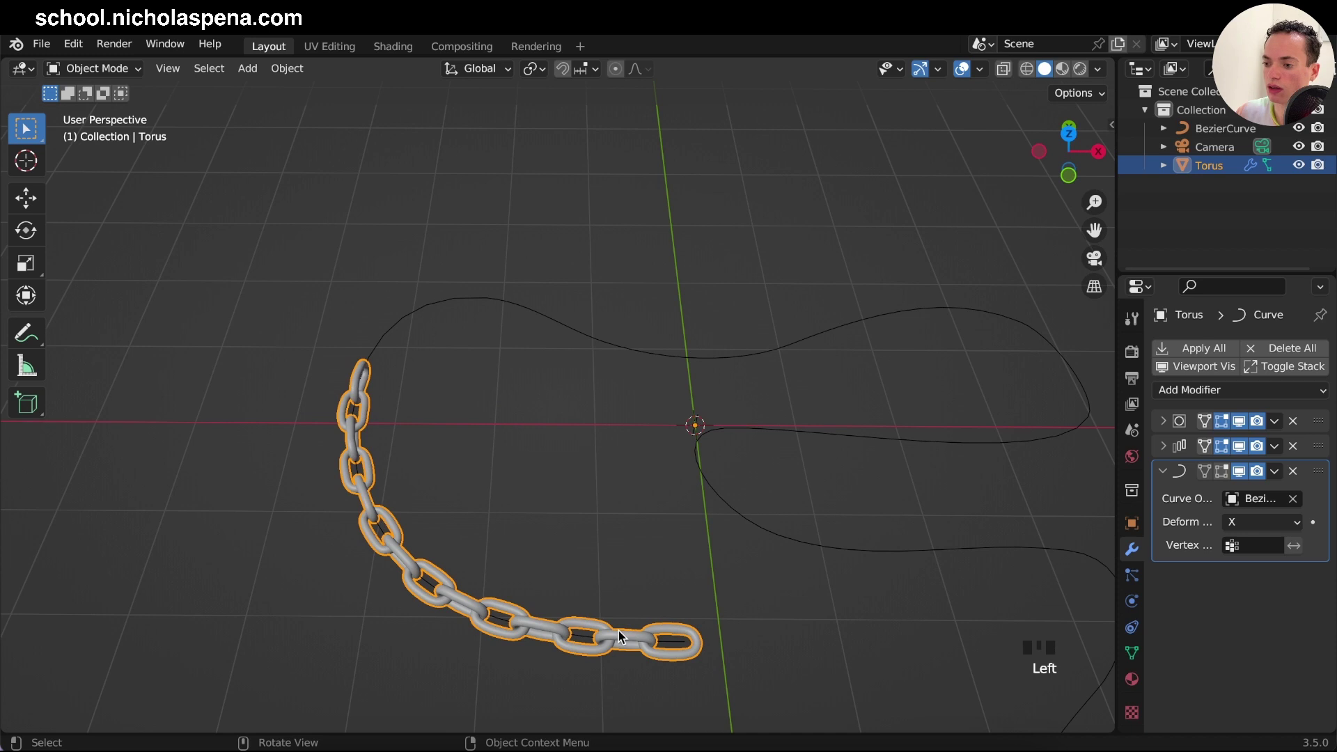
Try sliding the chain along the curve by moving it on the global X axis
click(1236, 125)
click(441, 569)
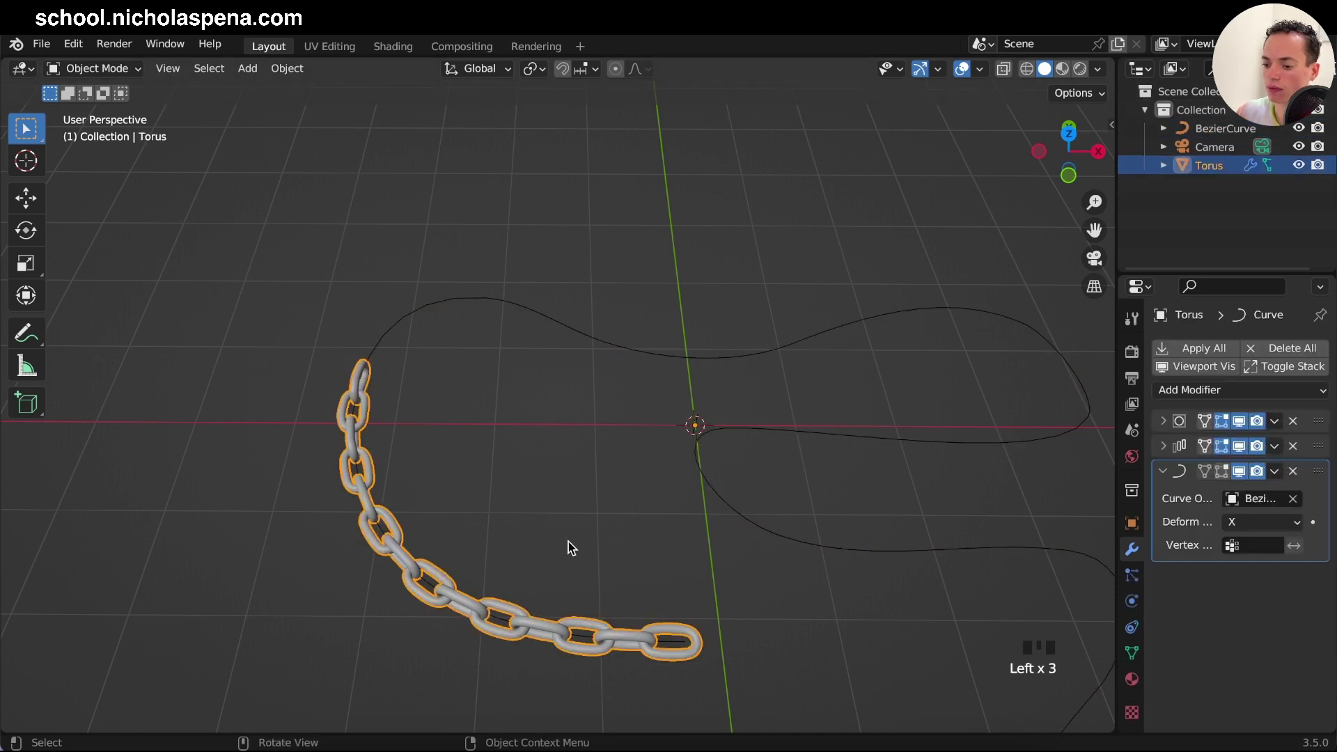
key(g)
key(x)
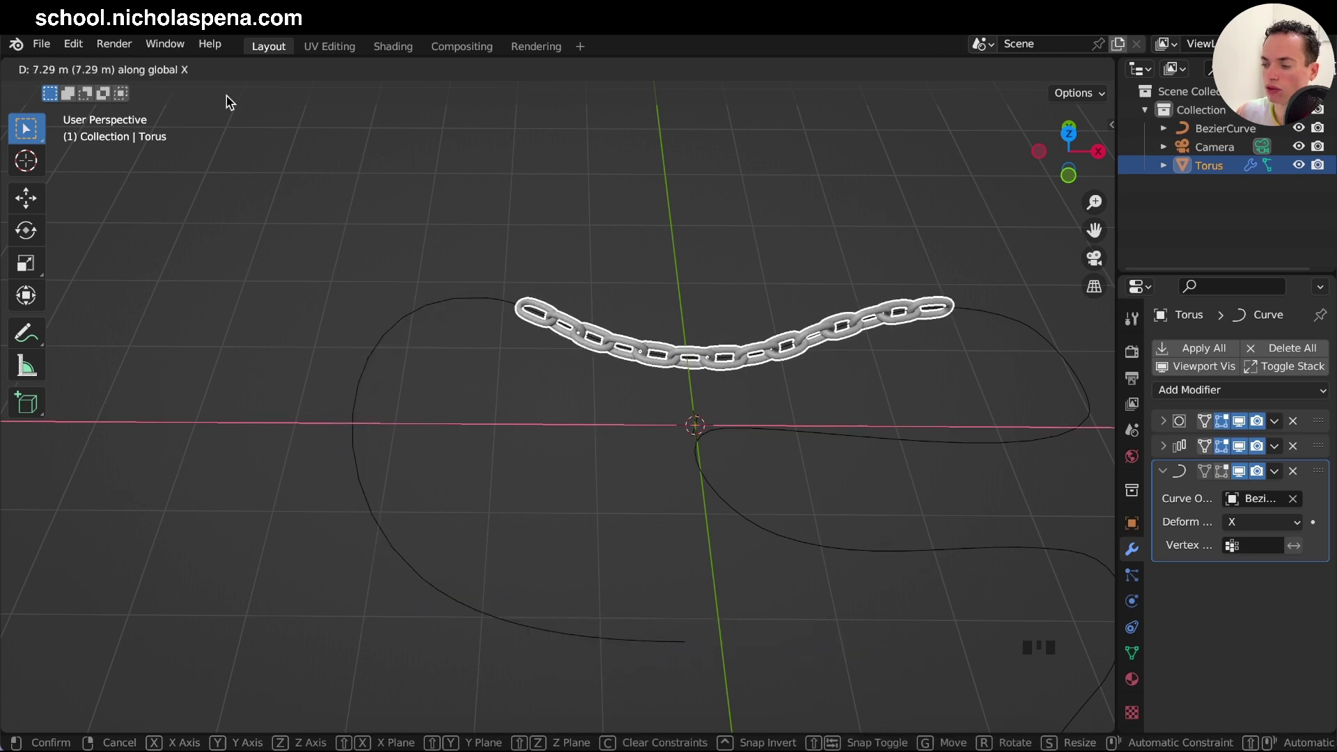
right_click(549, 385)
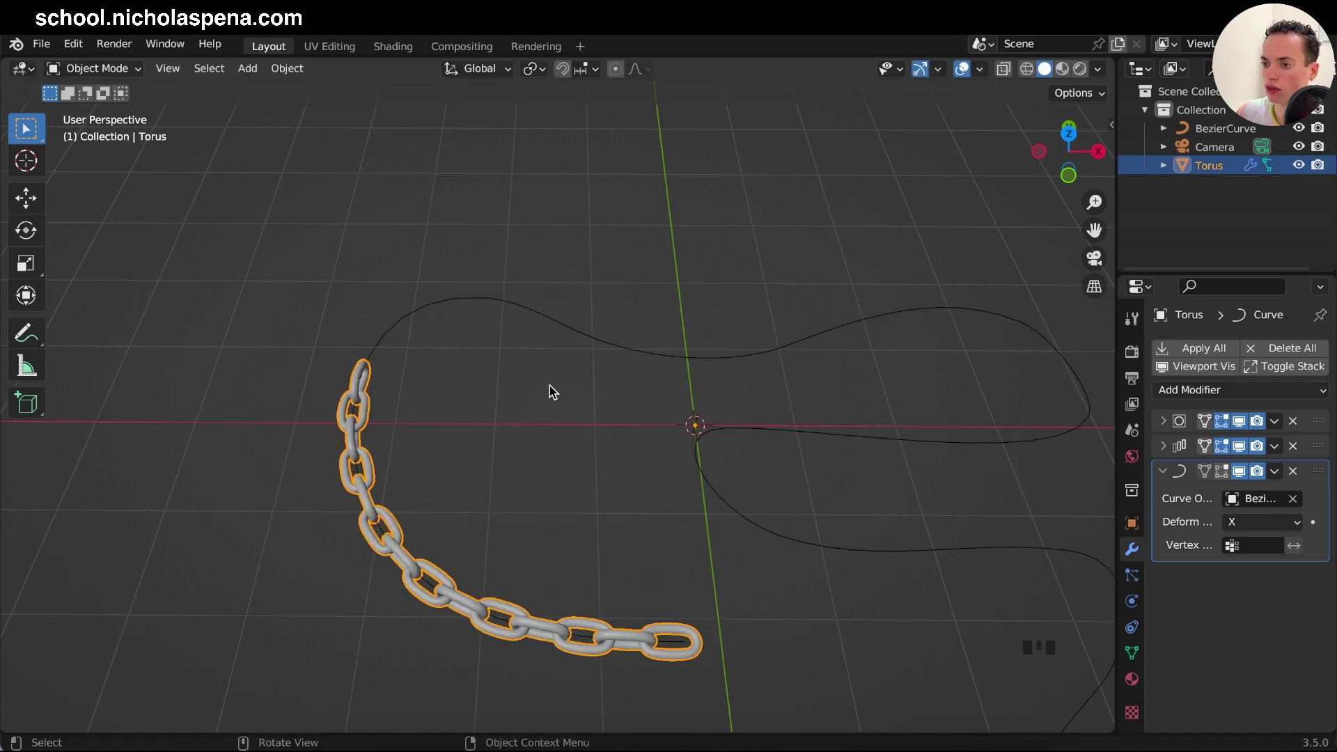
Increase the chain's Array modifier count to 33 so the links cover more of the curve
click(1163, 445)
click(1295, 497)
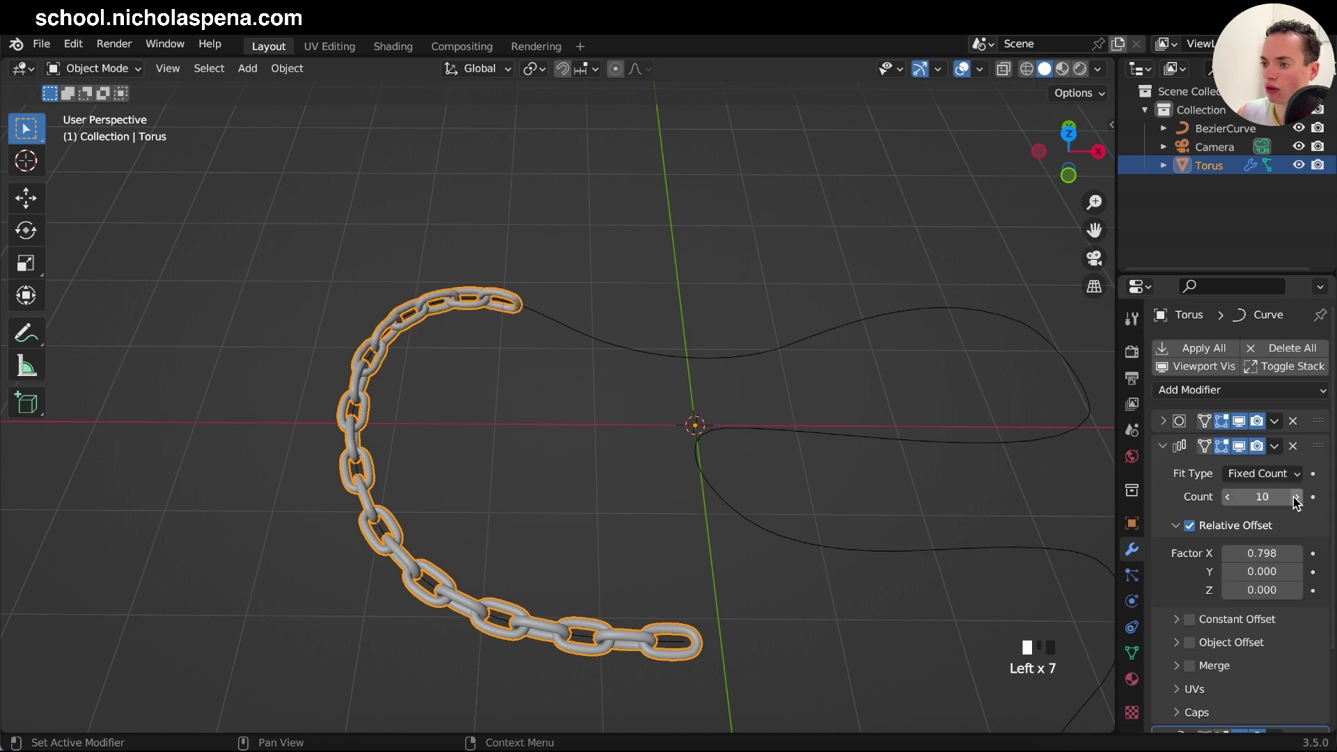
click(1295, 497)
click(1295, 496)
click(1295, 496)
click(1295, 496)
click(1294, 497)
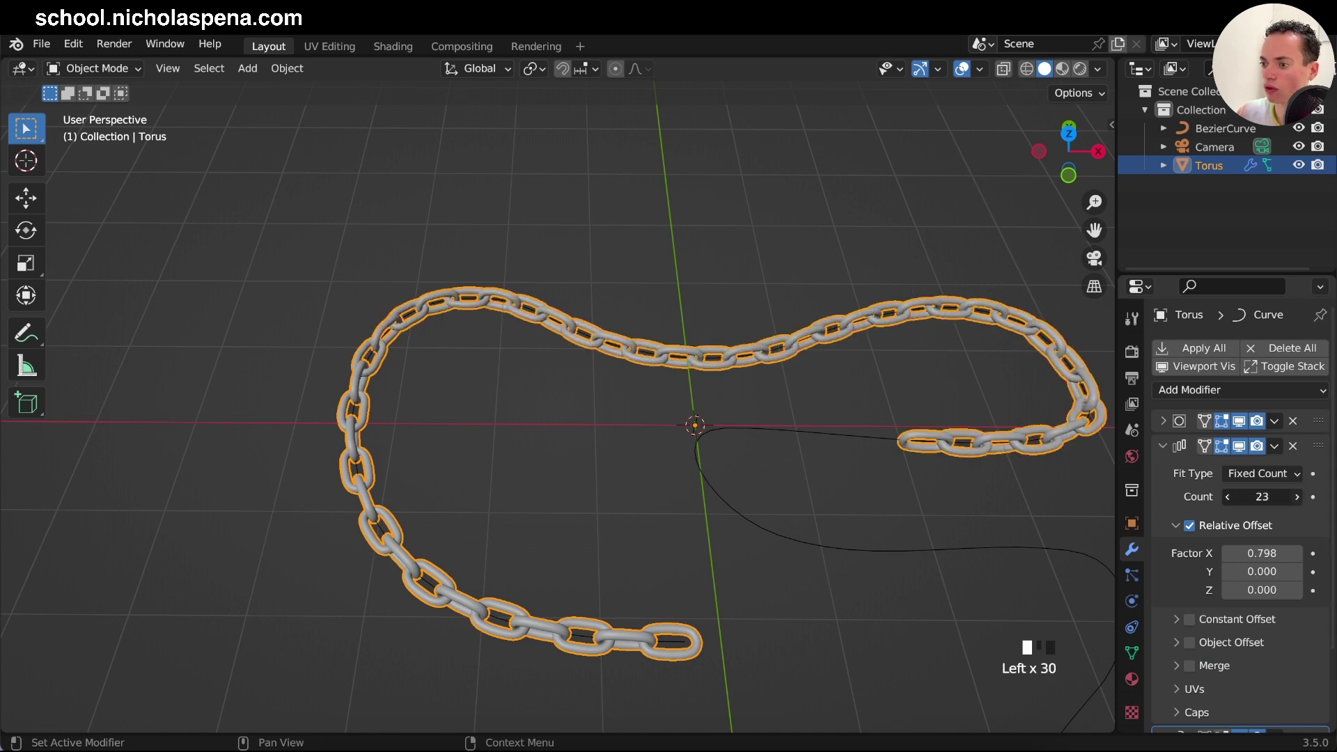
click(1295, 496)
click(1295, 496)
click(1295, 496)
click(1295, 496)
click(1295, 496)
click(1294, 497)
Select the Bezier curve, enter Edit Mode on it and switch to the Select Box tool
scroll(896, 498, down, 4)
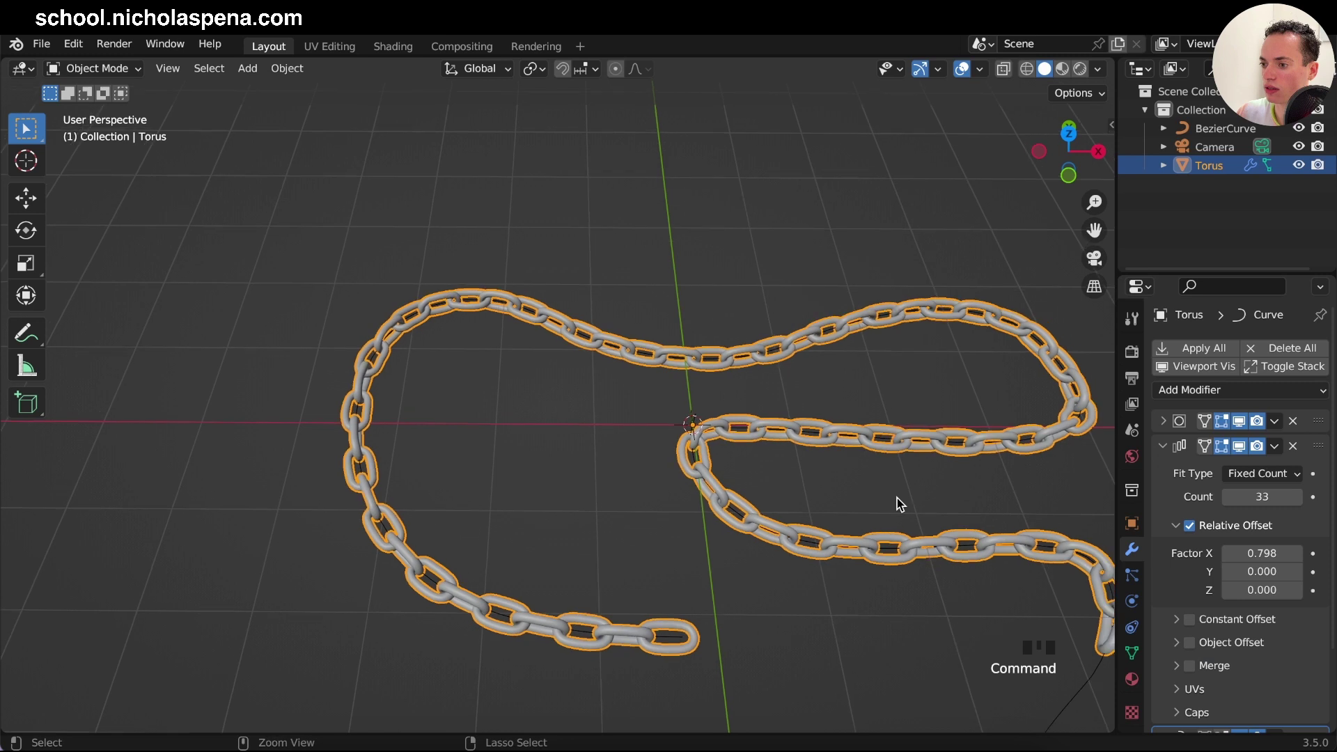
click(914, 596)
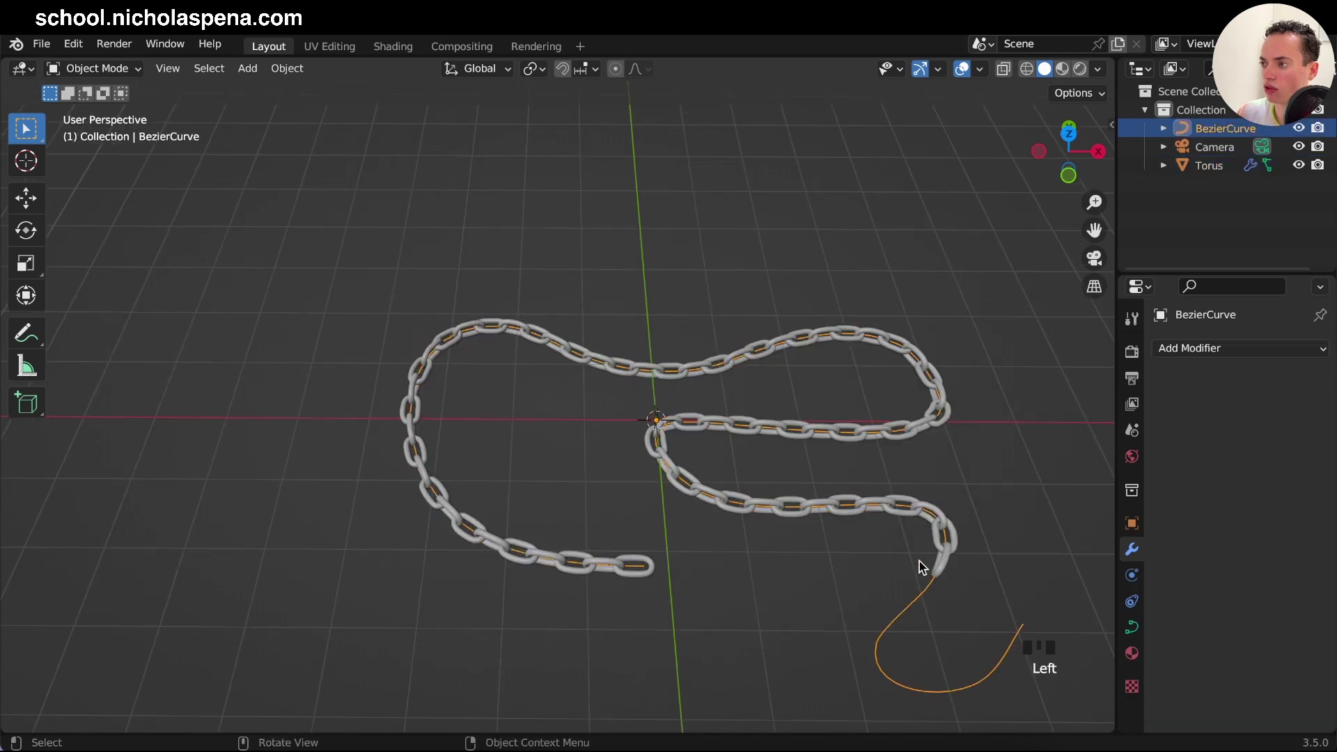
shift+scroll(827, 468, right, 2)
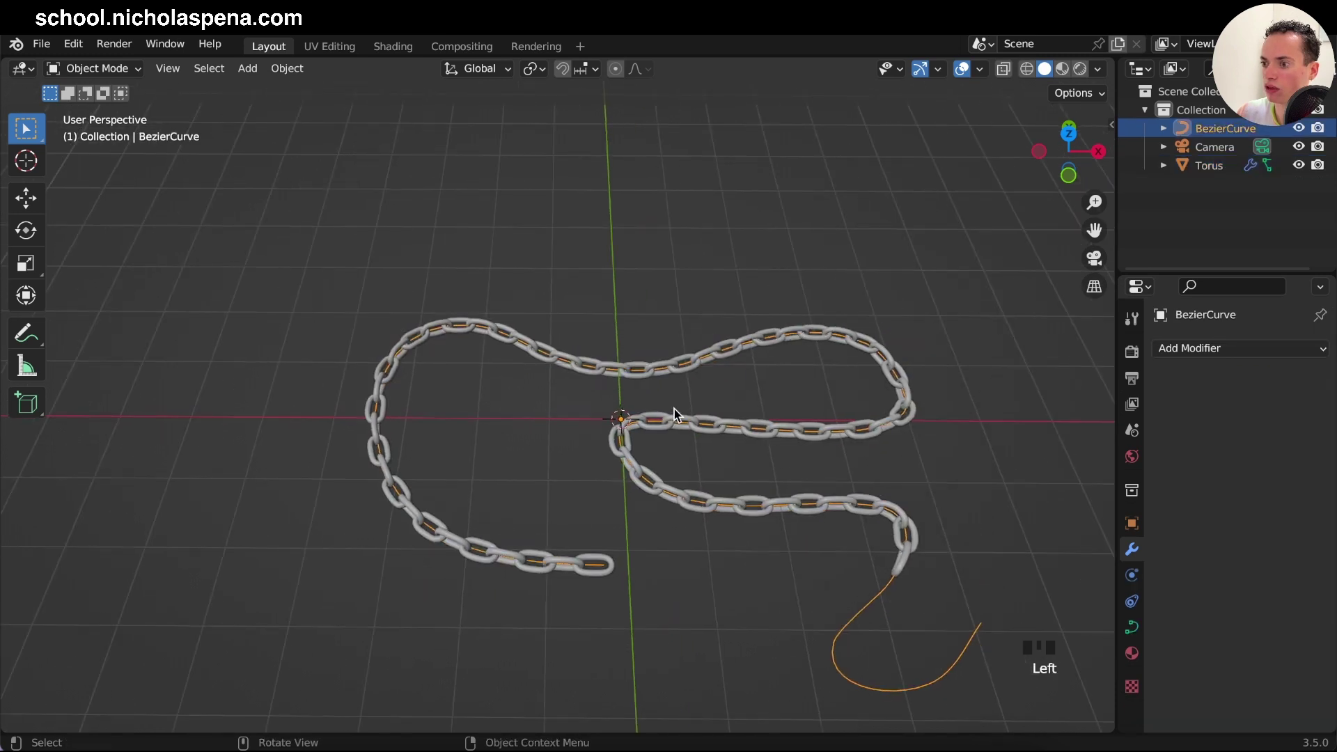
key(Tab)
super+scroll(675, 407, up, 2)
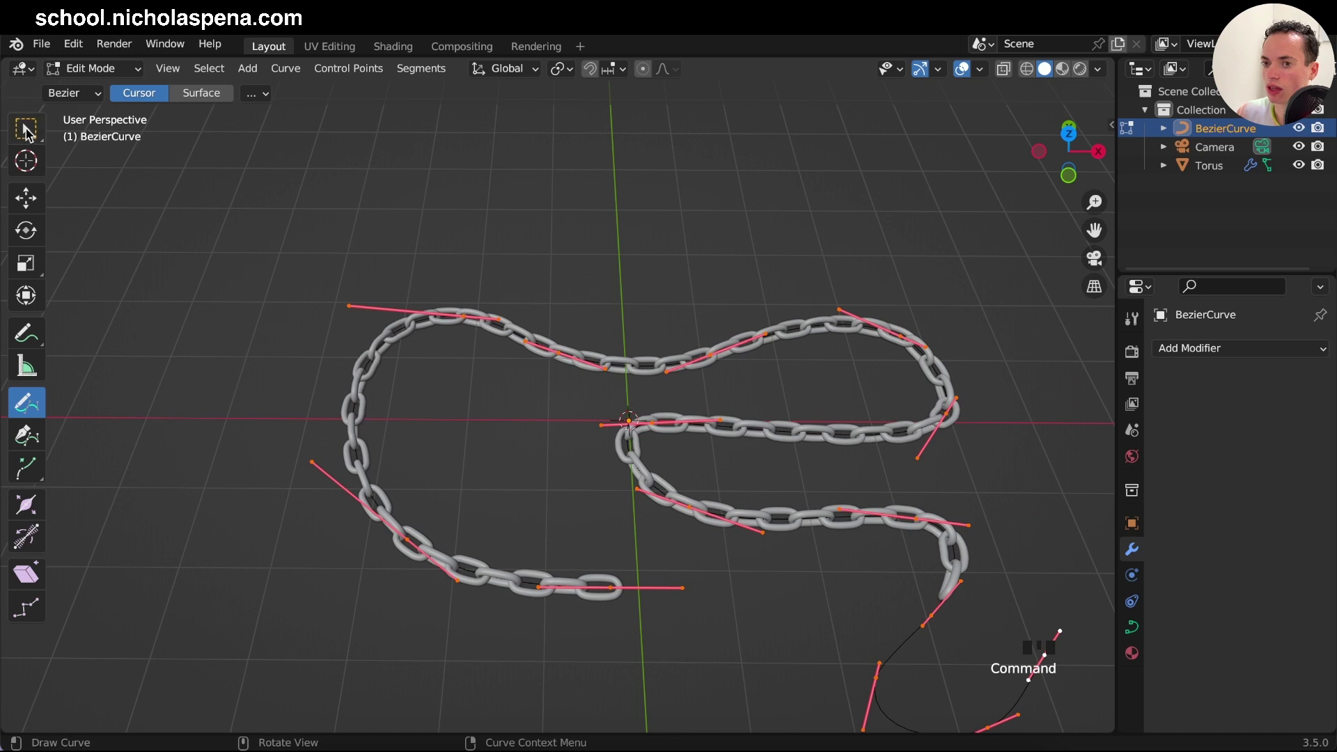
click(27, 130)
scroll(607, 404, up, 1)
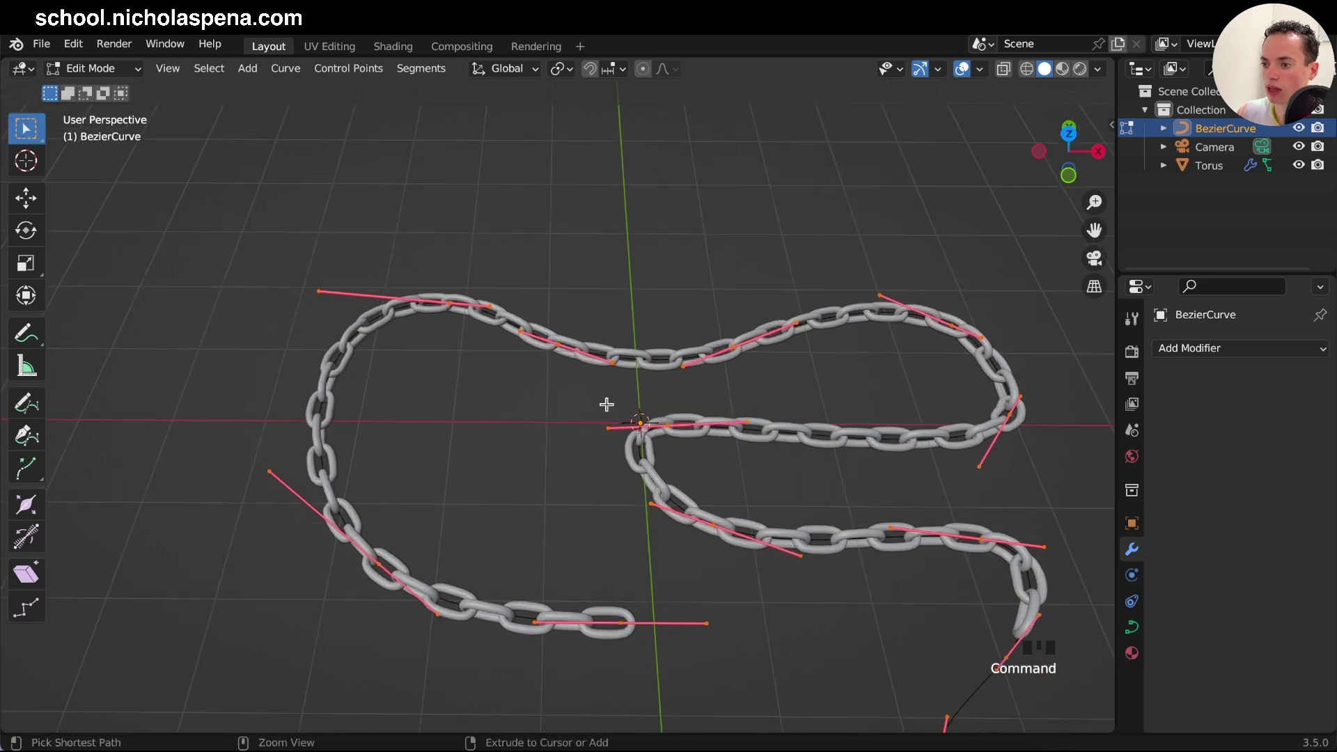
Move the curve's control point beside the origin and raise it about 1.1 m along the global Z axis
scroll(607, 404, up, 1)
click(689, 431)
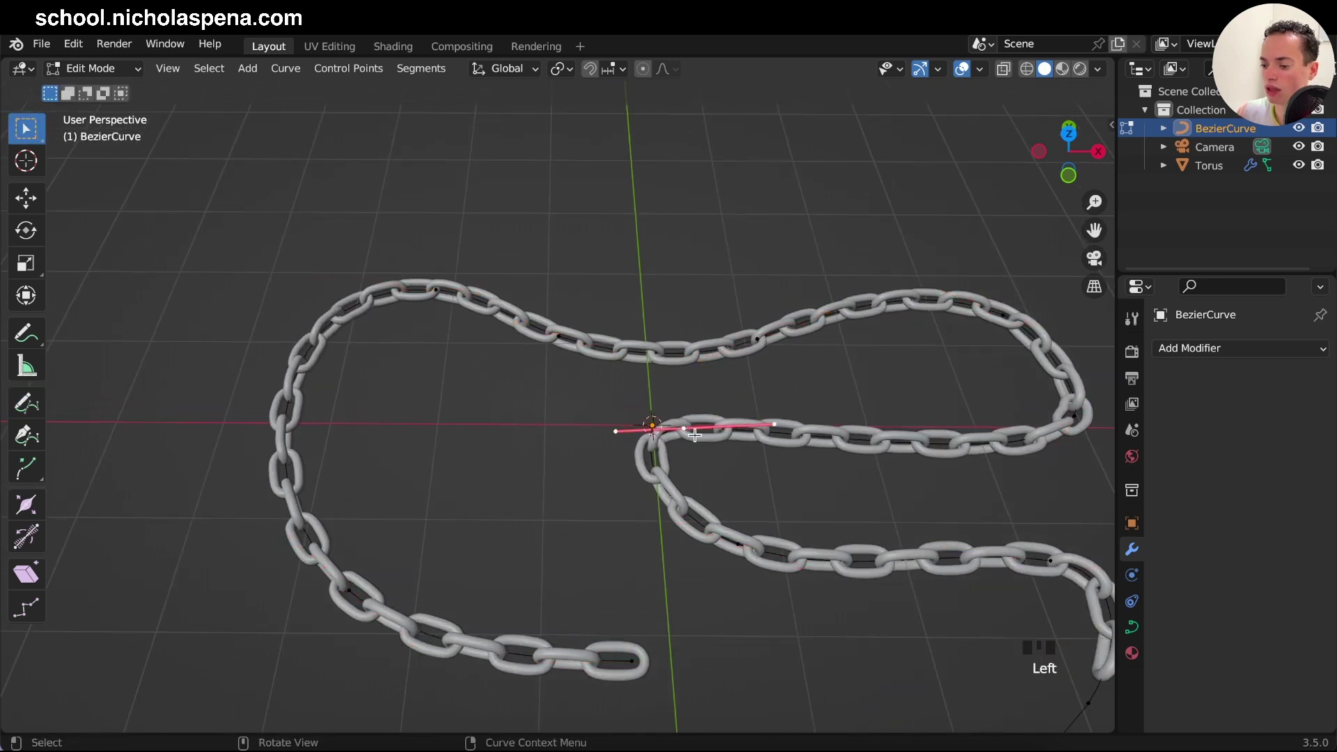
key(g)
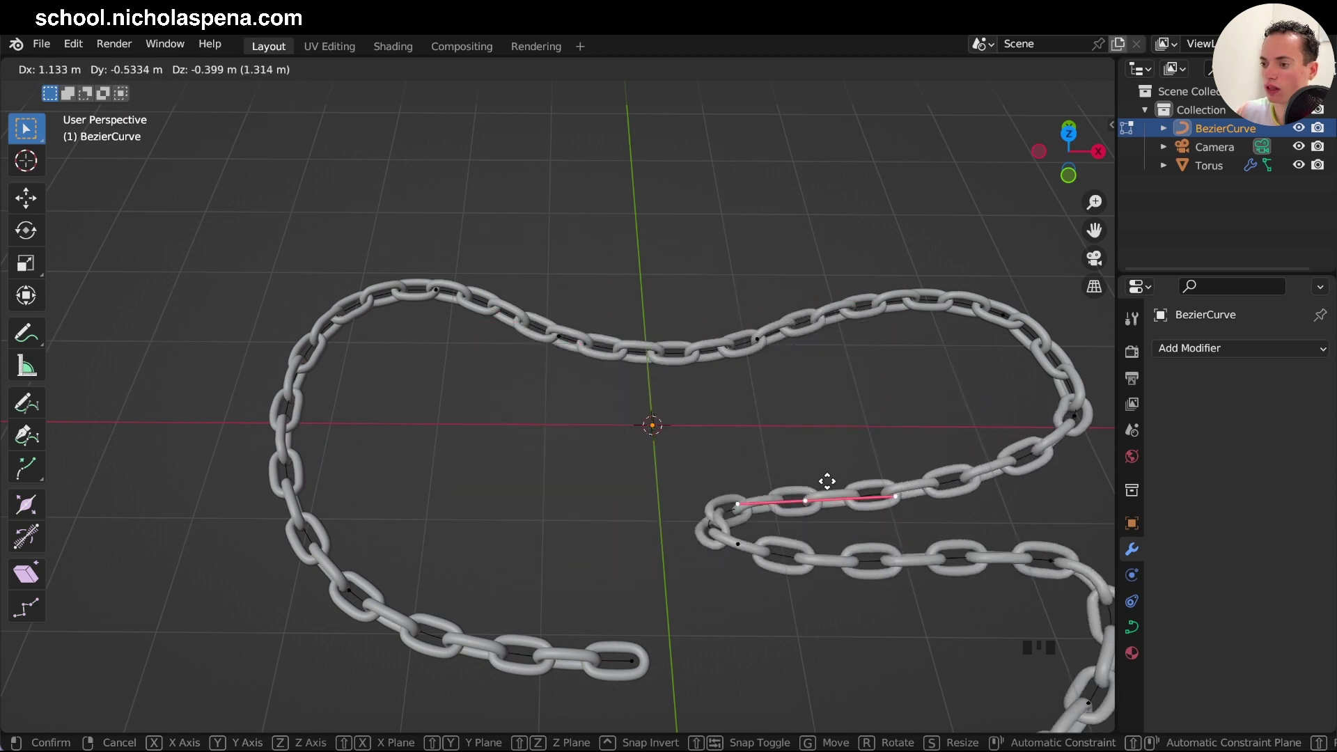
click(743, 442)
middle_drag(743, 442, 738, 442)
key(g)
key(z)
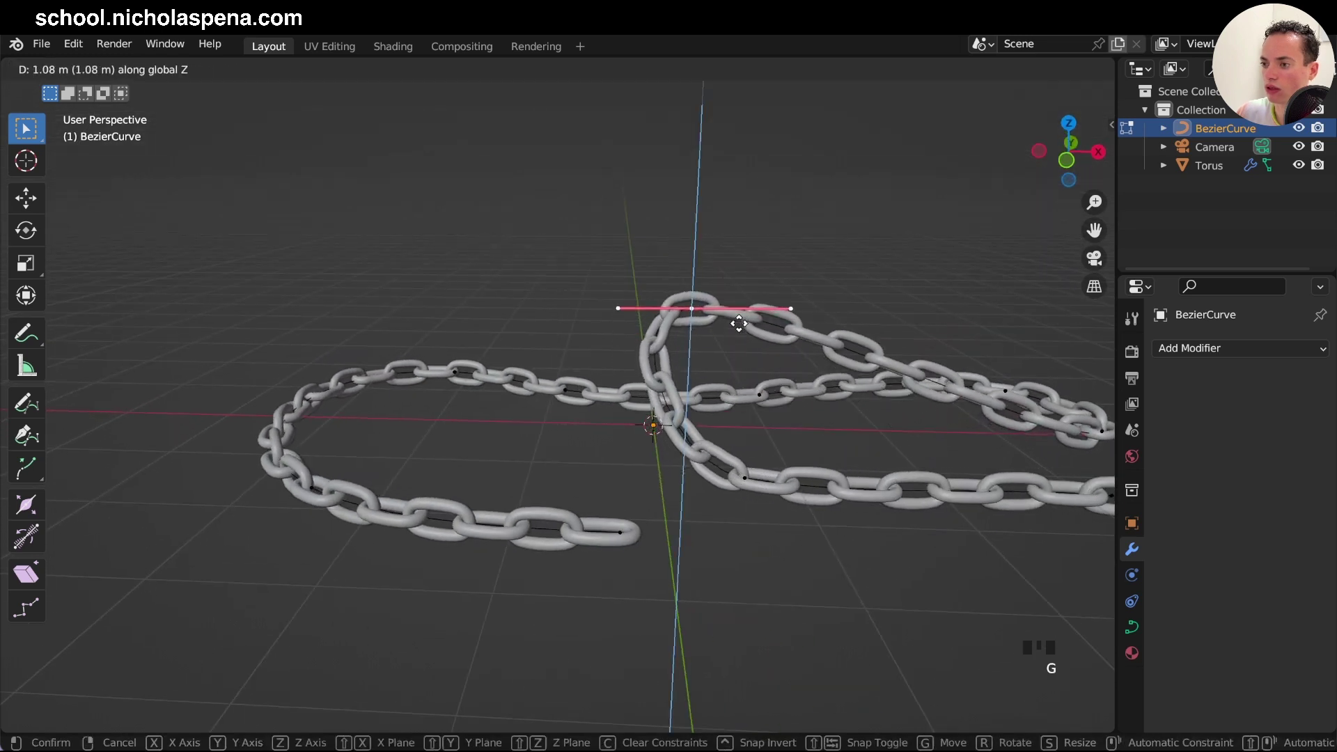
click(737, 320)
Move the control point at the far side of the chain's open loop by about -1.15 m X, 0.43 m Y and 1.67 m Z
click(464, 379)
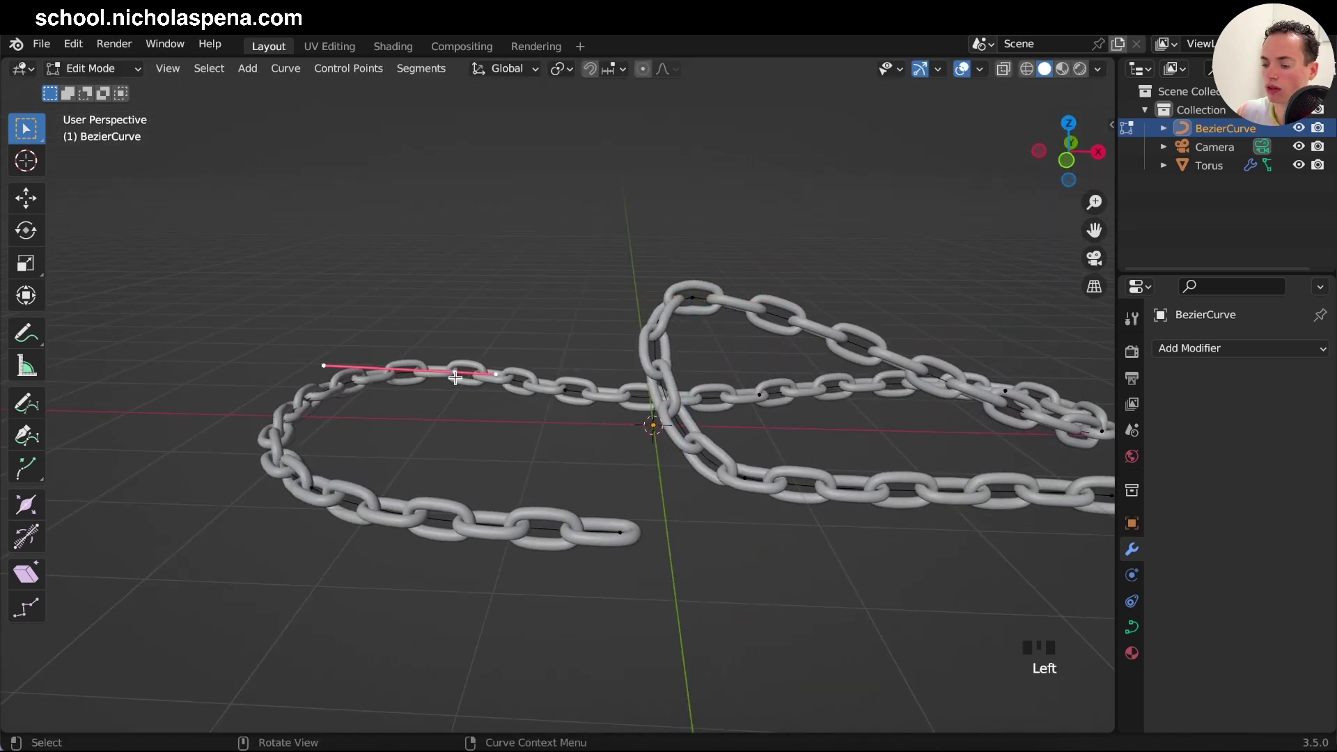
key(g)
click(376, 192)
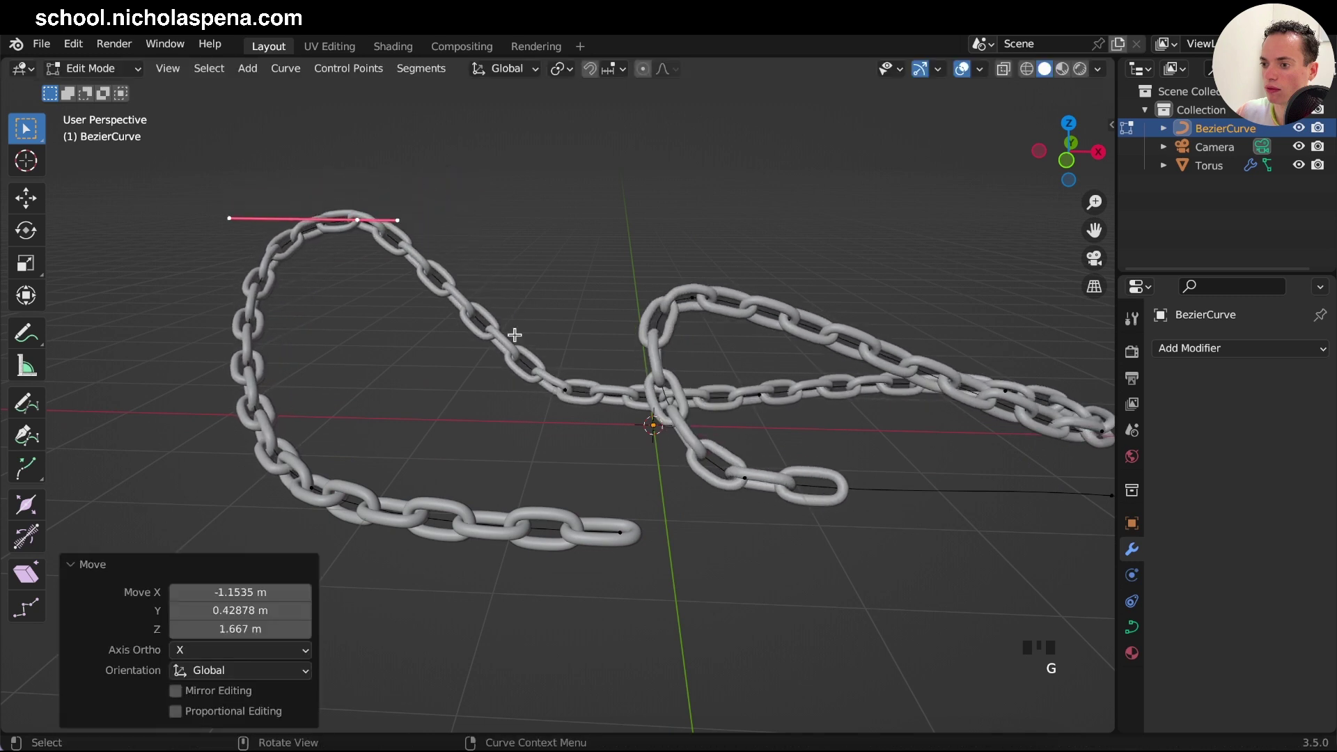
Move the control point after the raised bend by about 1.65, -0.30, -1.36 m, and again by about -2.71, -0.98, -0.12 m
click(570, 394)
key(g)
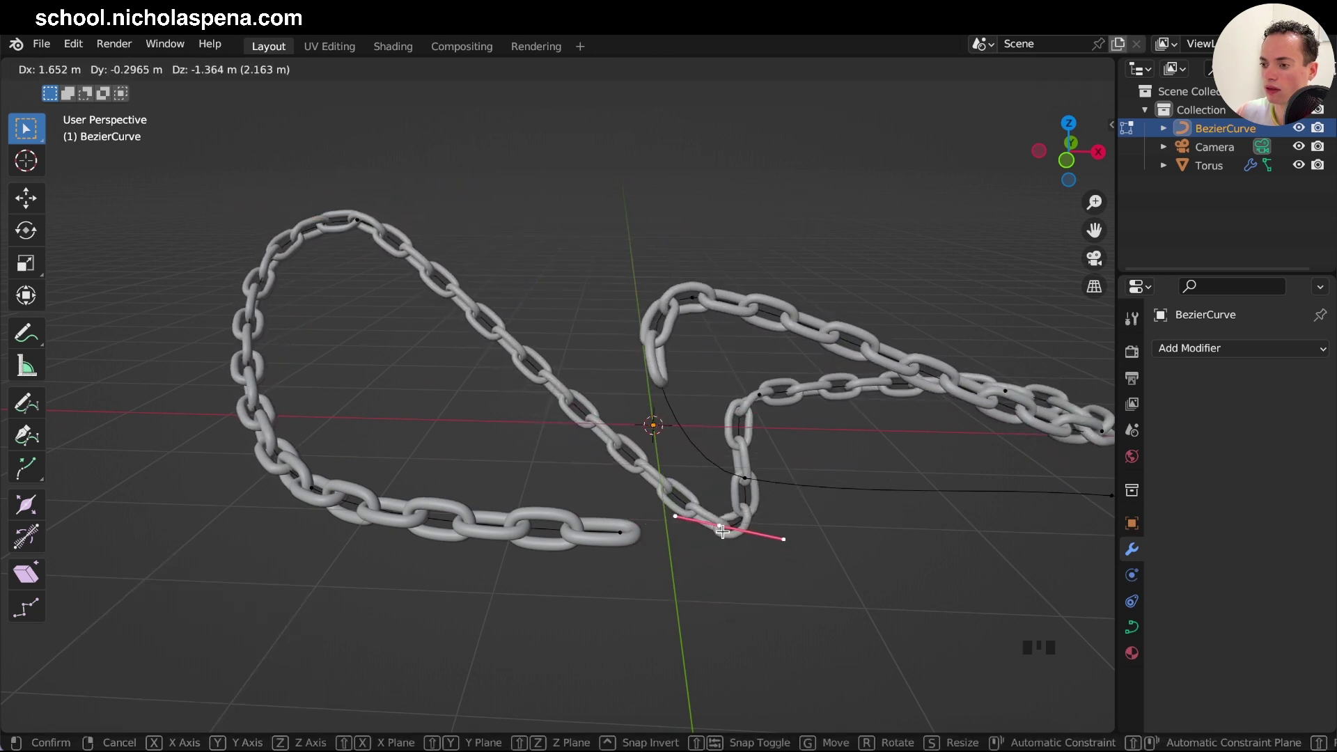
click(722, 531)
middle_drag(722, 530, 722, 531)
key(g)
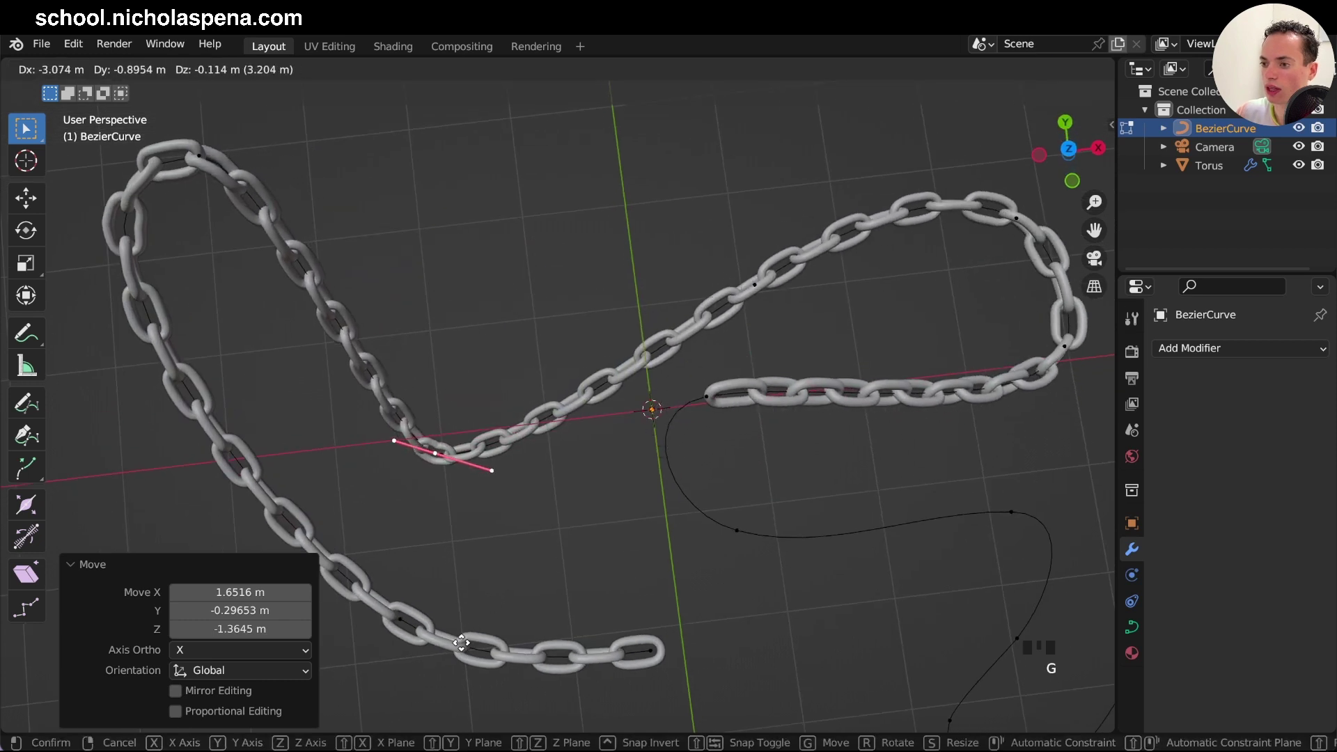
click(496, 637)
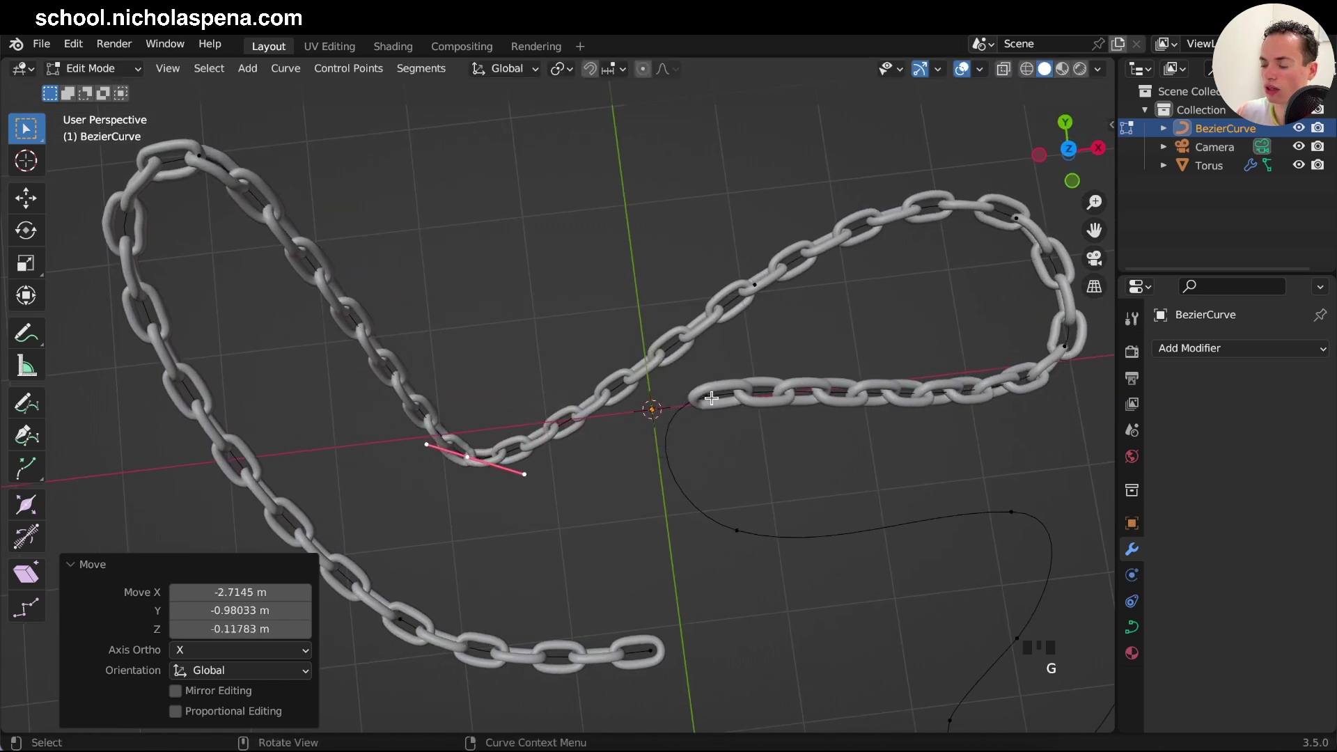
Move the control point next to the chain's starting end by about 2.62 m X, 3.96 m Y and 0.39 m Z
scroll(711, 398, down, 4)
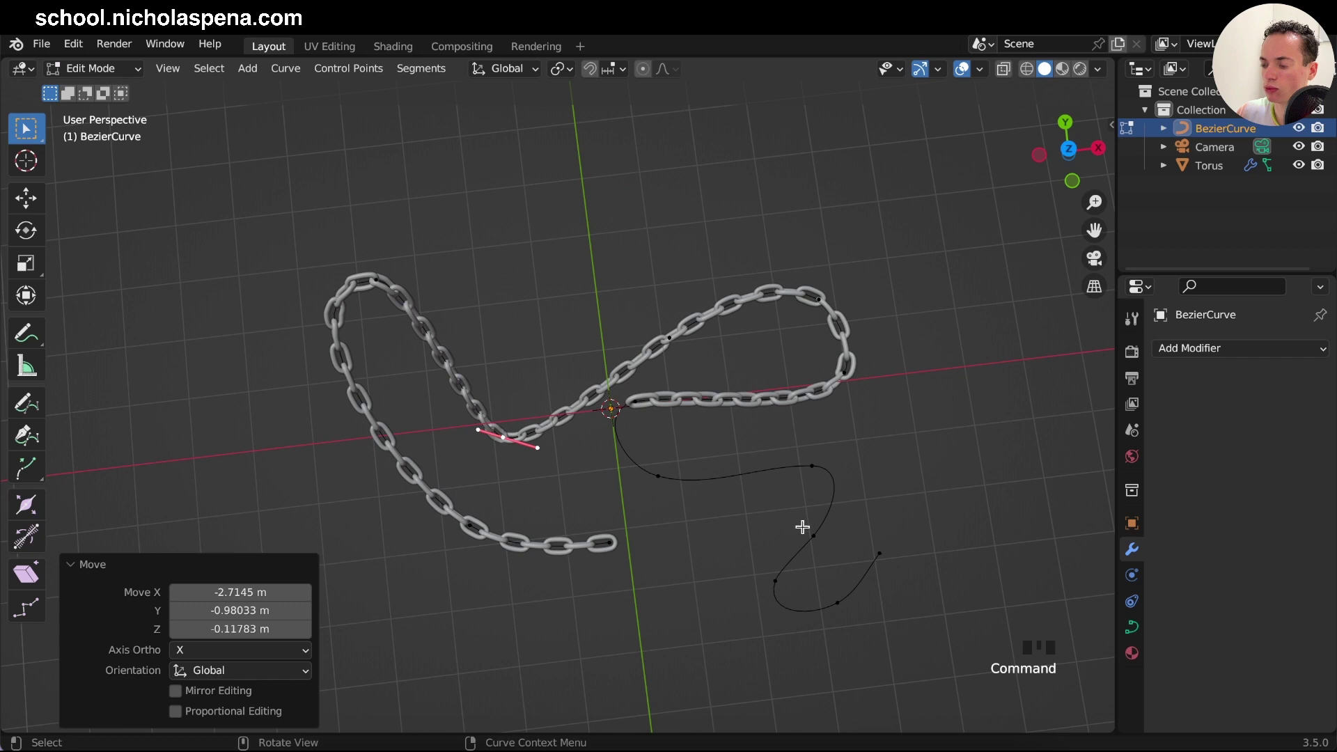
click(487, 530)
key(g)
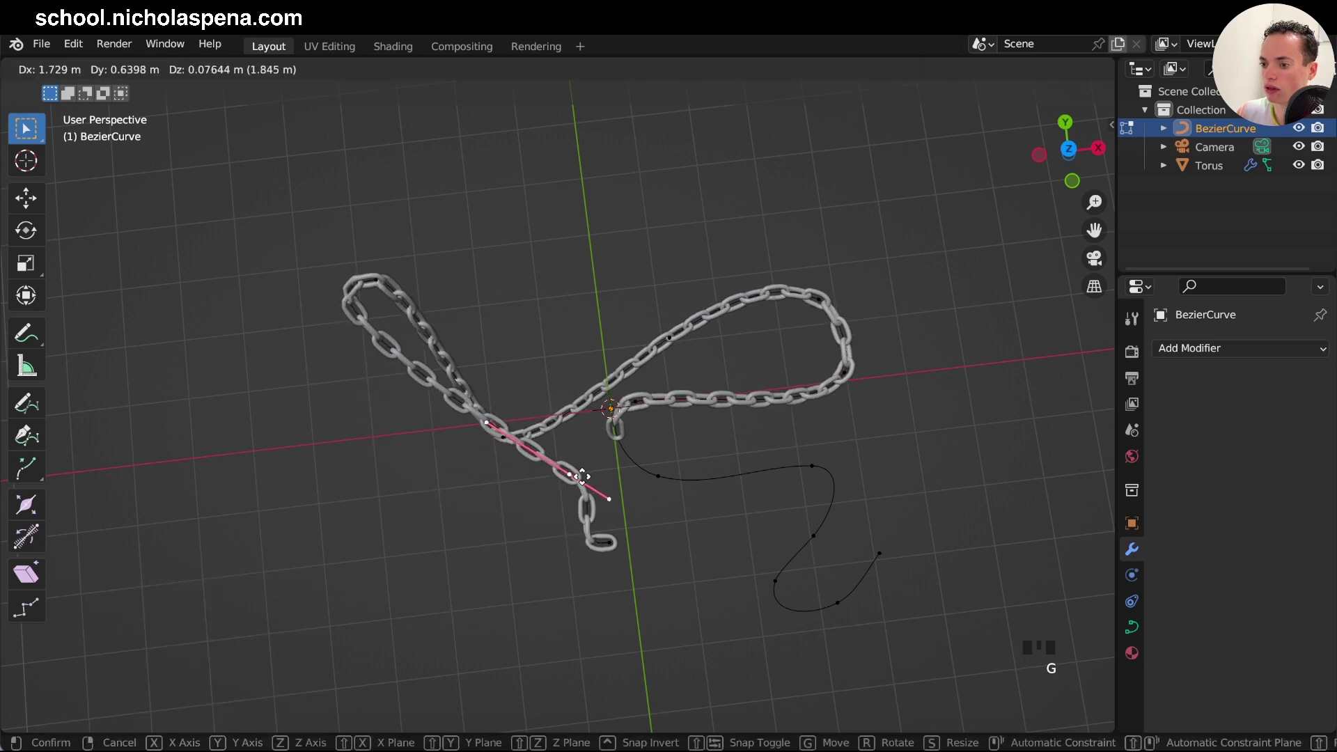
click(600, 269)
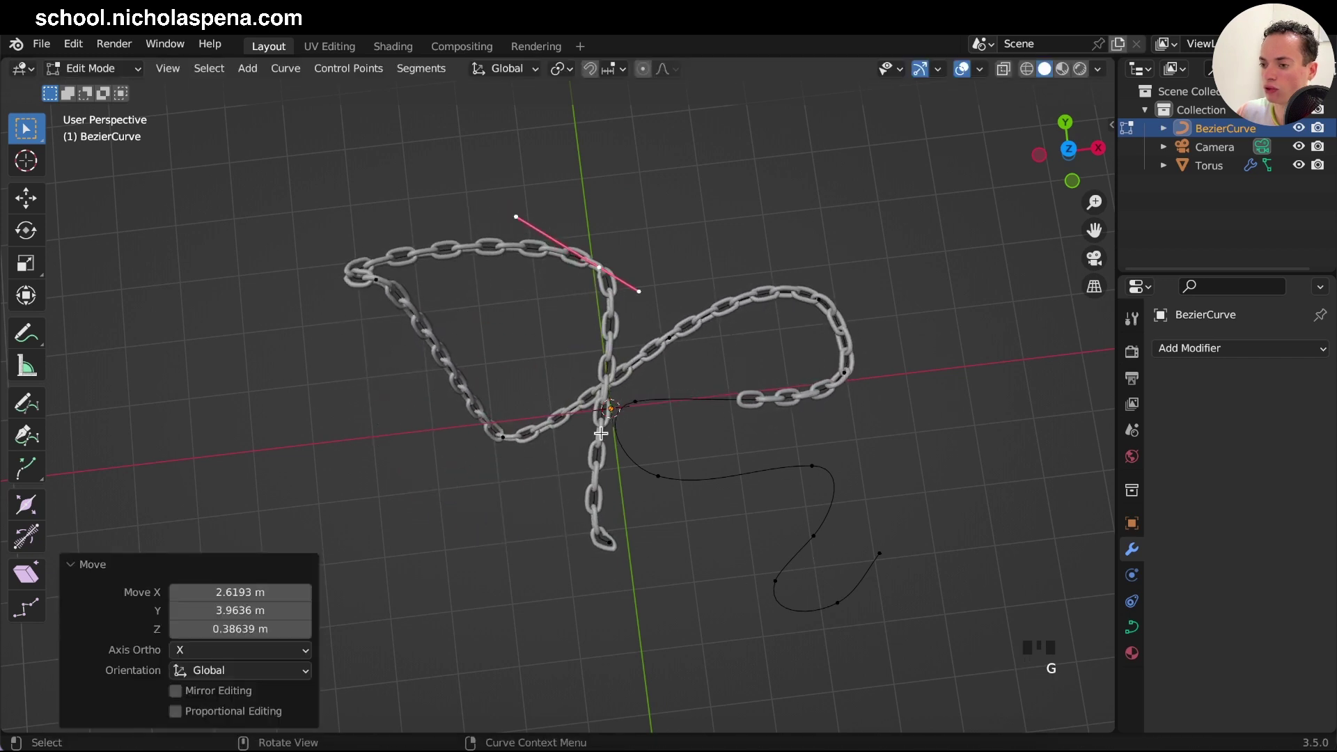
Move the curve's end point under the distorted last link about 0.31 m and rotate its handles 106° to line up with the chain
scroll(613, 547, up, 5)
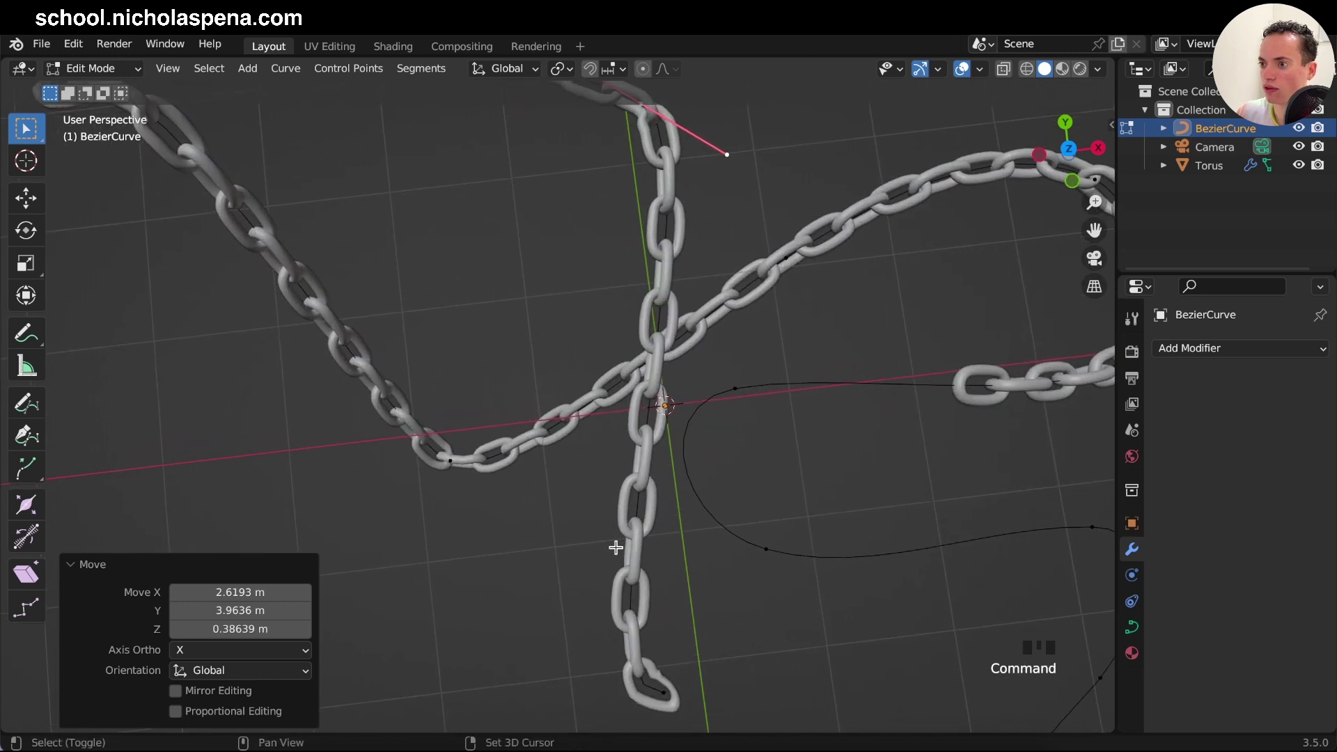
scroll(616, 547, up, 3)
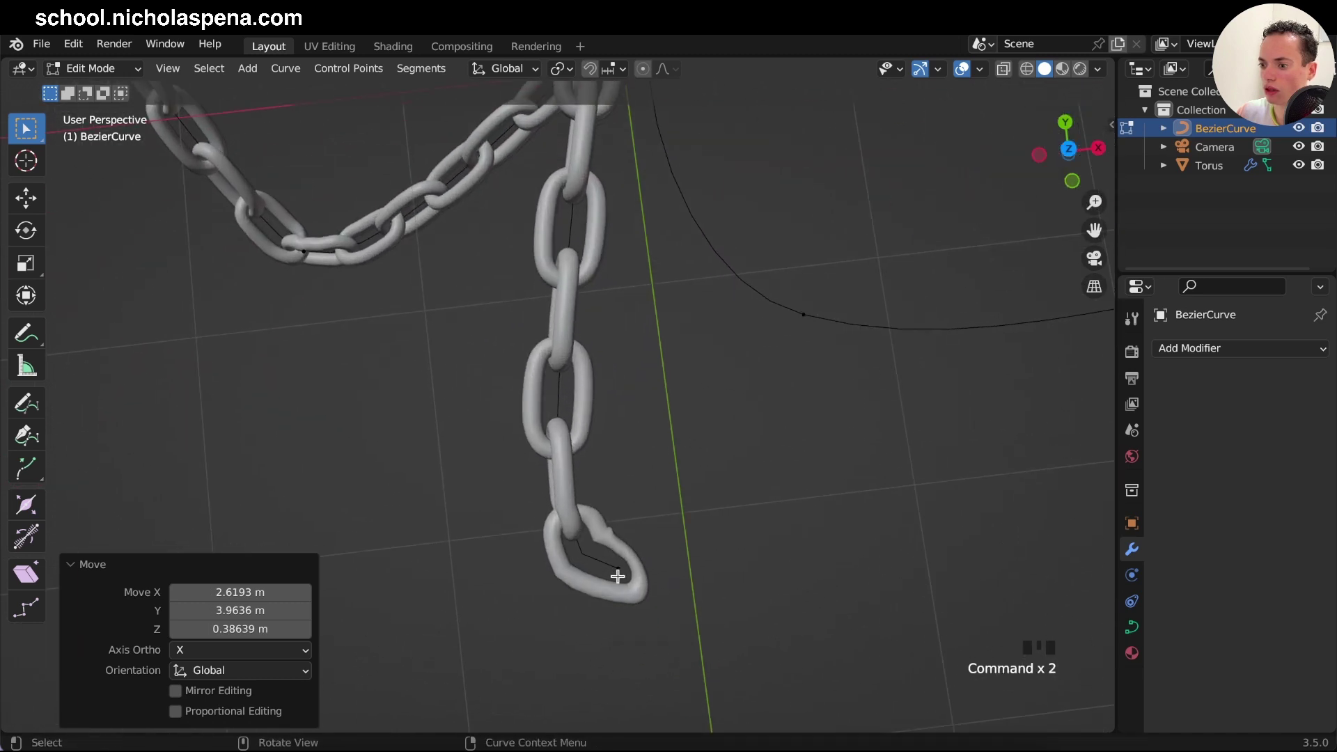
click(615, 568)
scroll(616, 568, down, 8)
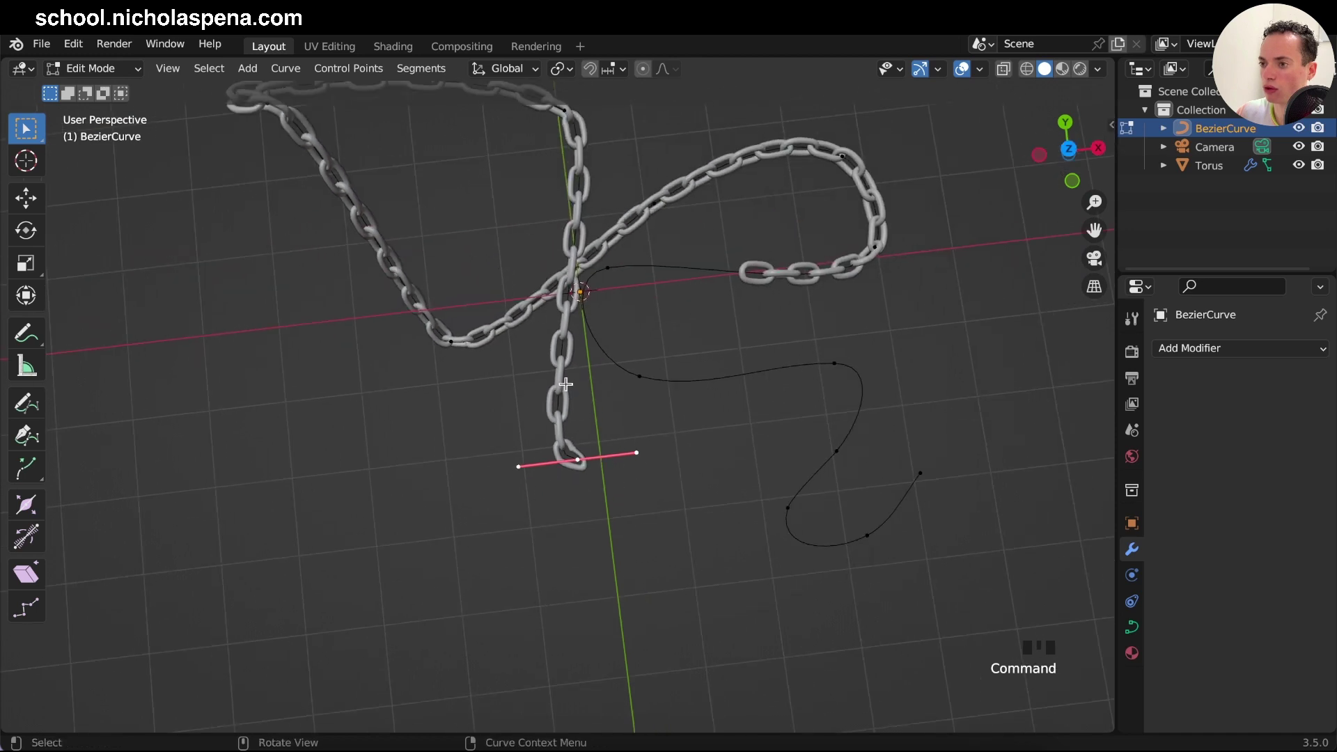
scroll(539, 421, up, 4)
scroll(540, 420, up, 1)
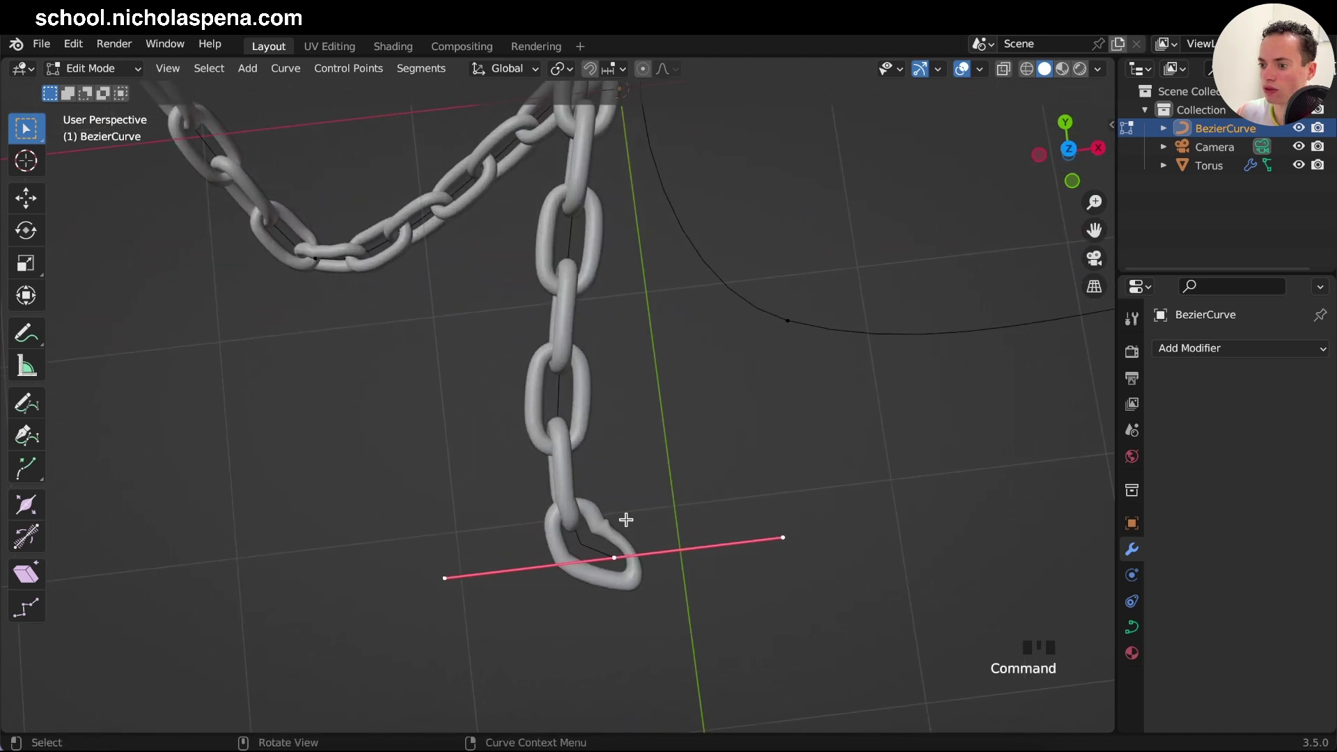
key(g)
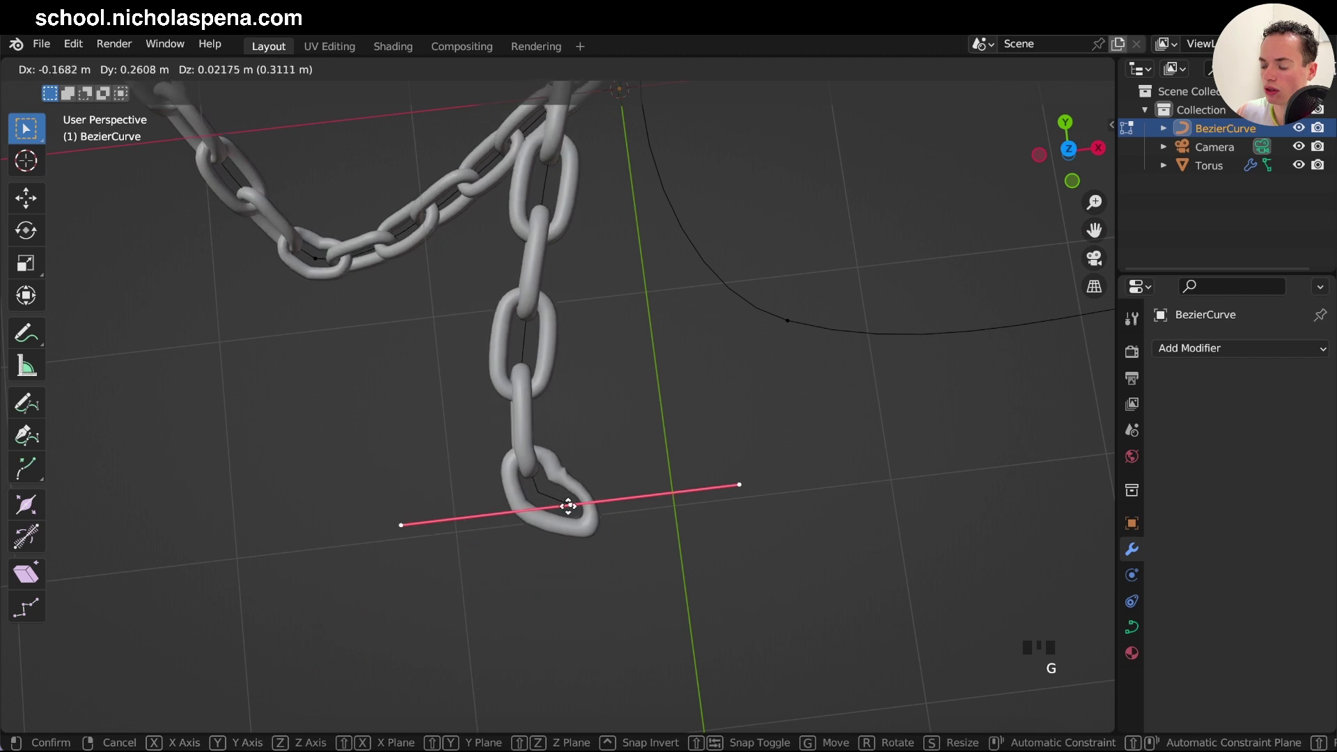
click(568, 503)
key(r)
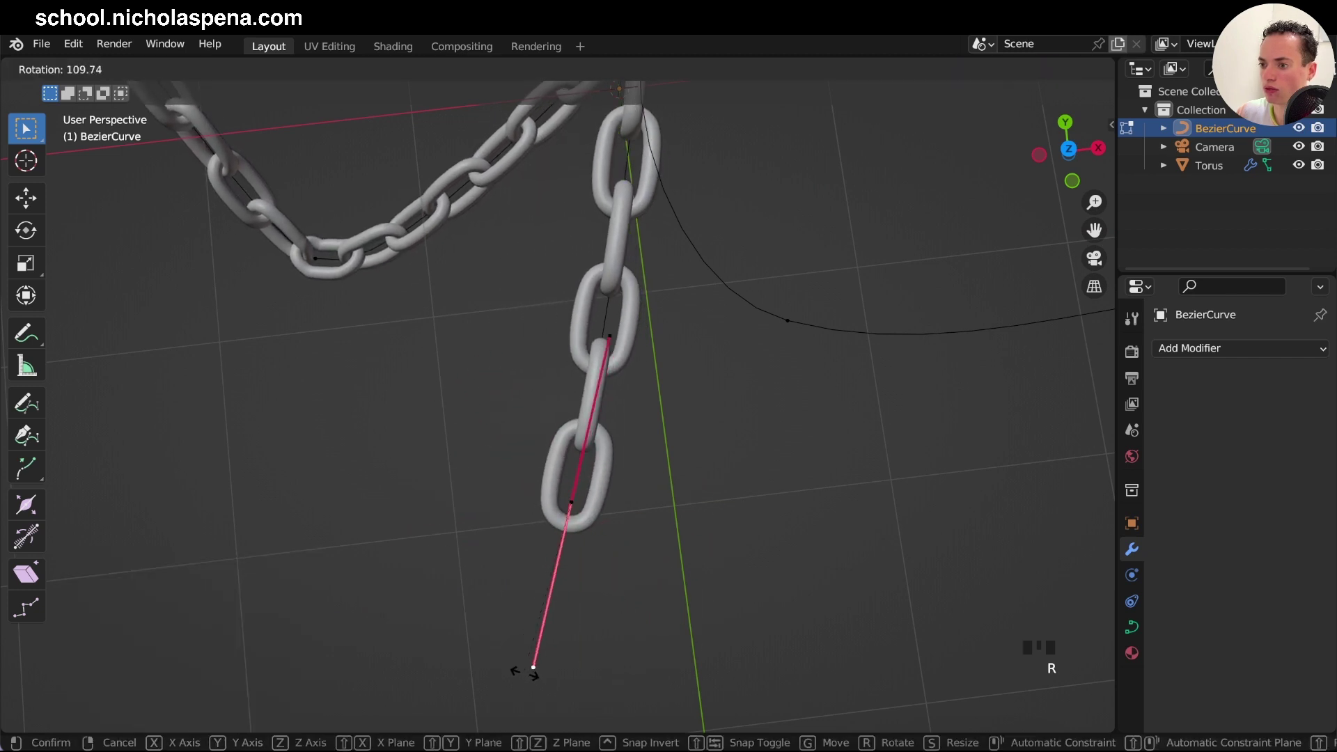
click(534, 678)
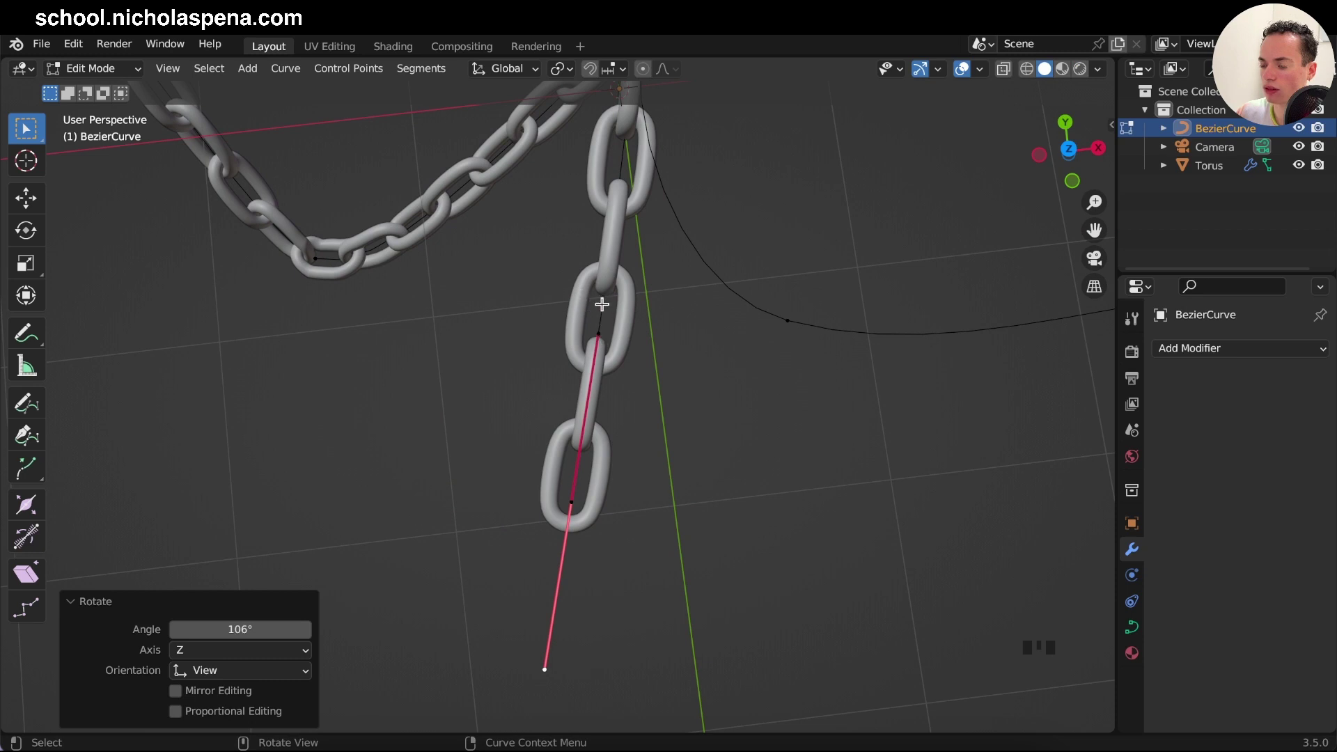
Return to Object Mode and select the chain
middle_drag(638, 442, 631, 431)
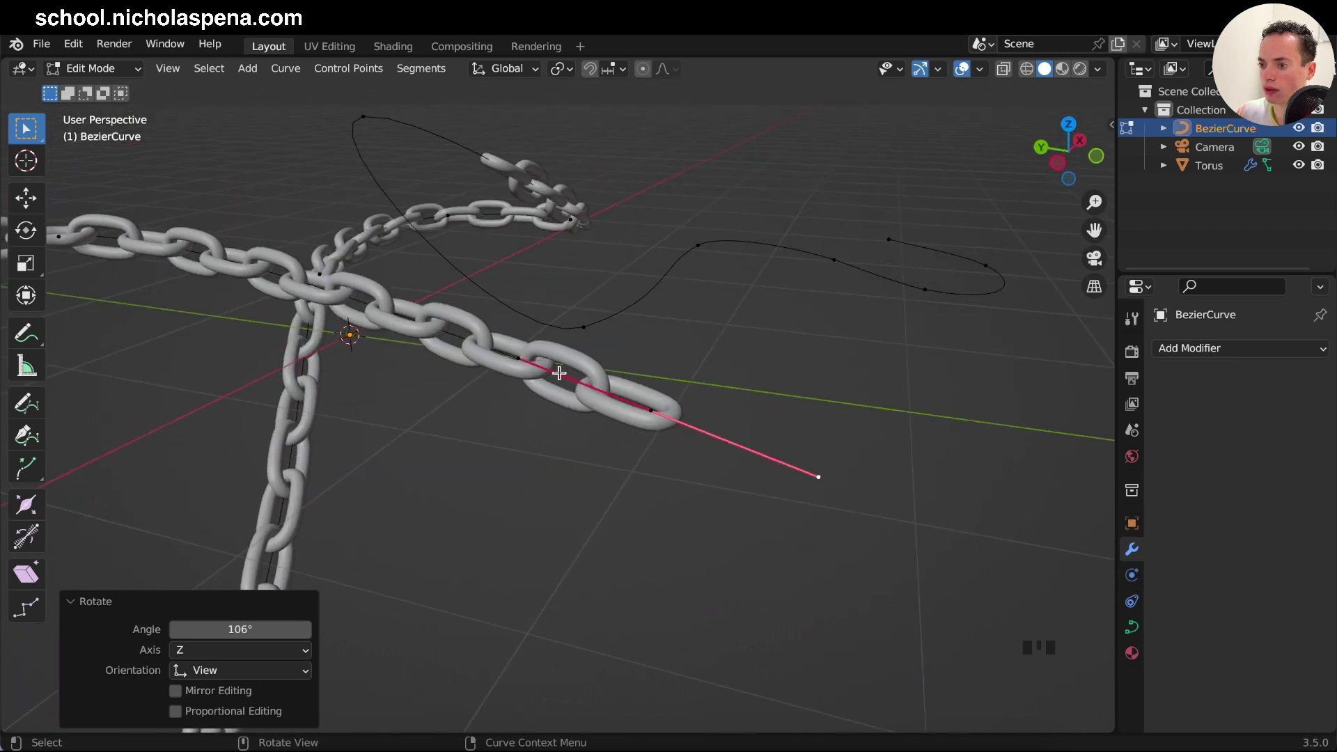
scroll(699, 442, down, 8)
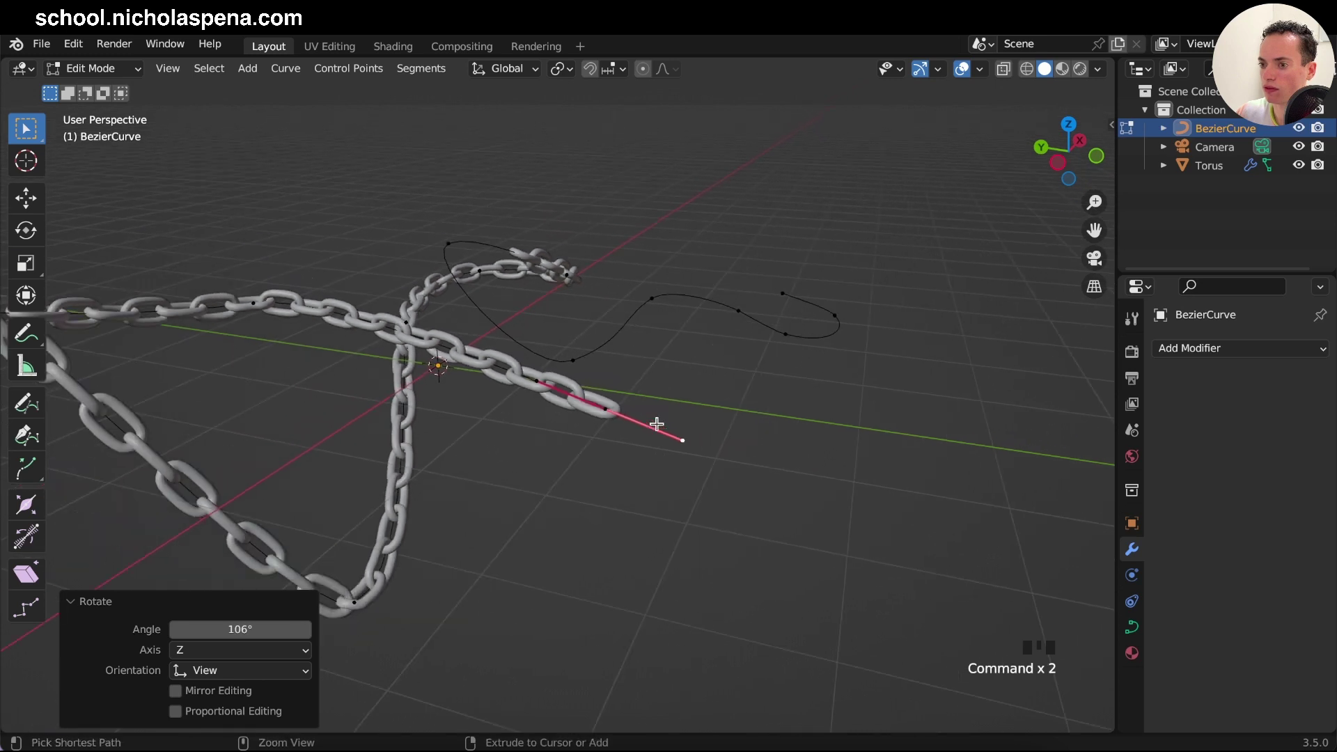
key(Tab)
middle_drag(656, 427, 620, 293)
click(552, 242)
click(549, 227)
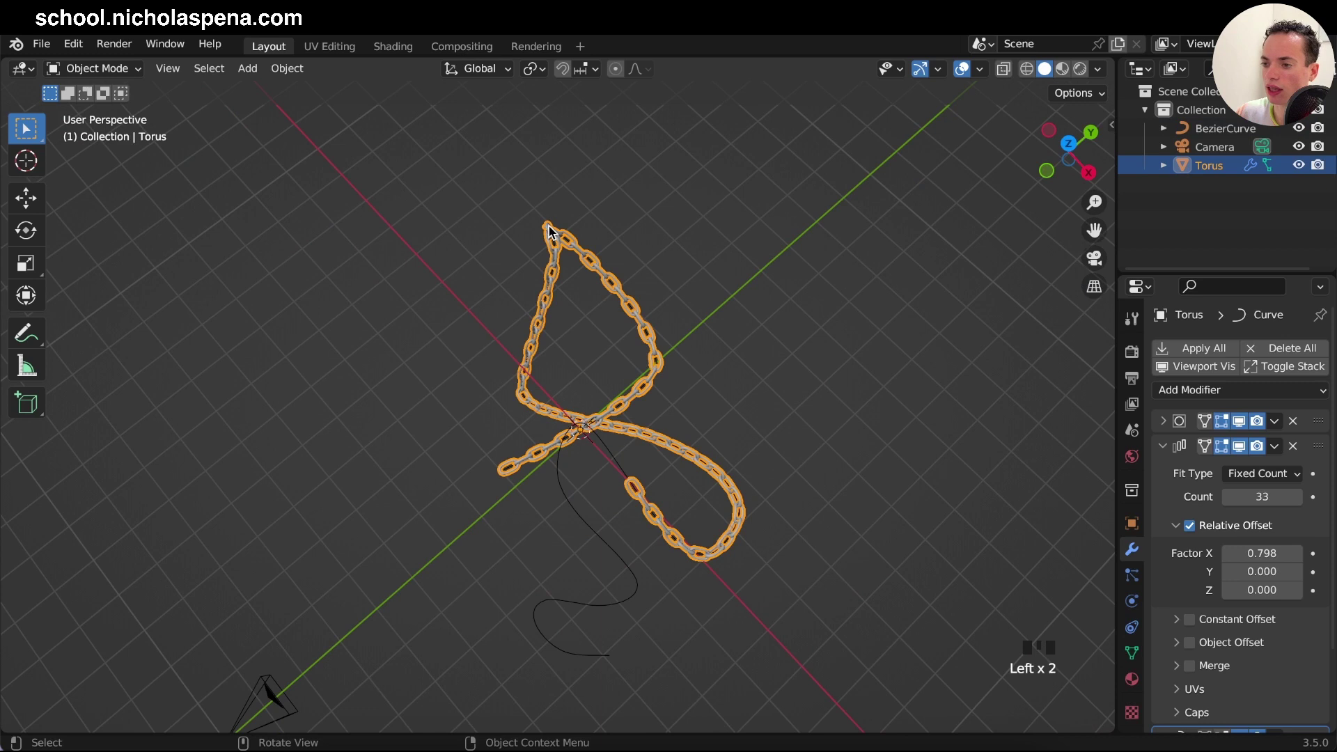
Examine the reshaped chain from several angles, checking how the links follow the sharp bends and the raised loop
middle_drag(549, 227, 550, 232)
scroll(552, 232, right, 5)
scroll(552, 232, left, 10)
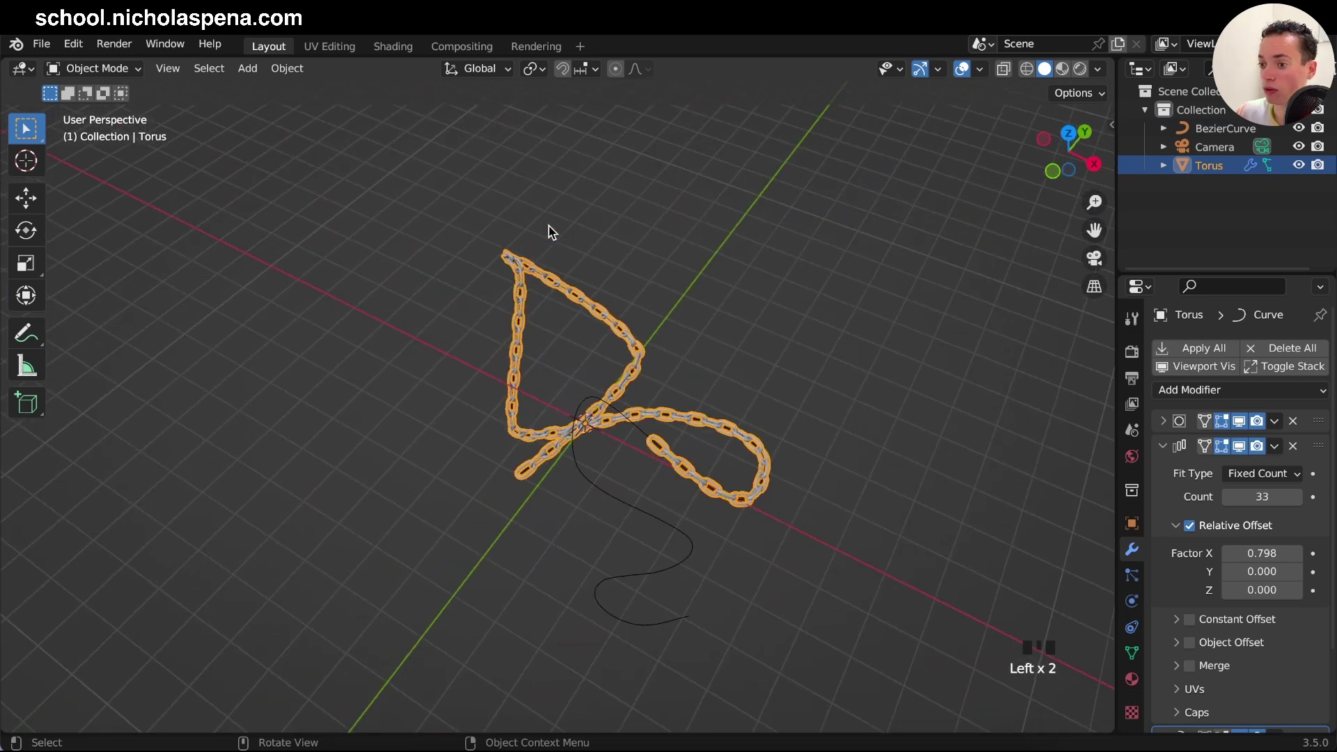
super+scroll(552, 233, up, 5)
scroll(551, 231, right, 3)
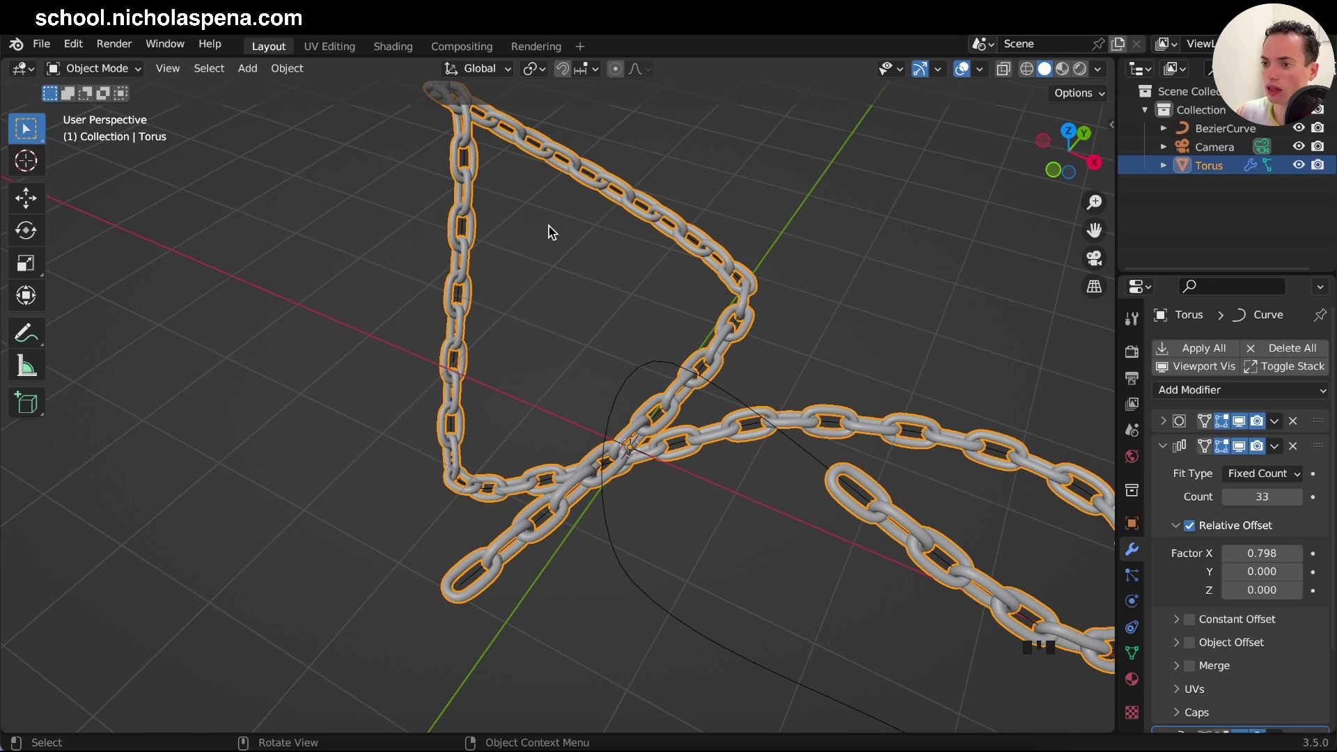
scroll(550, 232, right, 10)
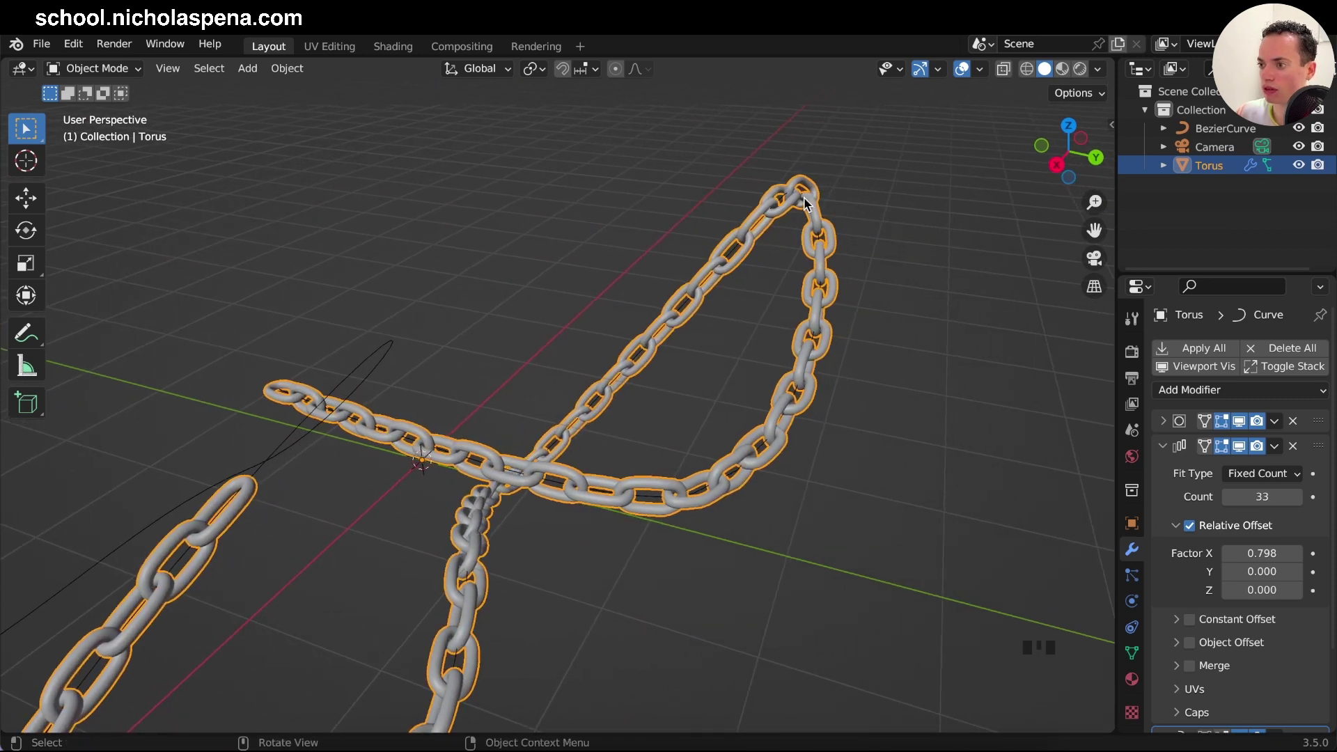
click(868, 258)
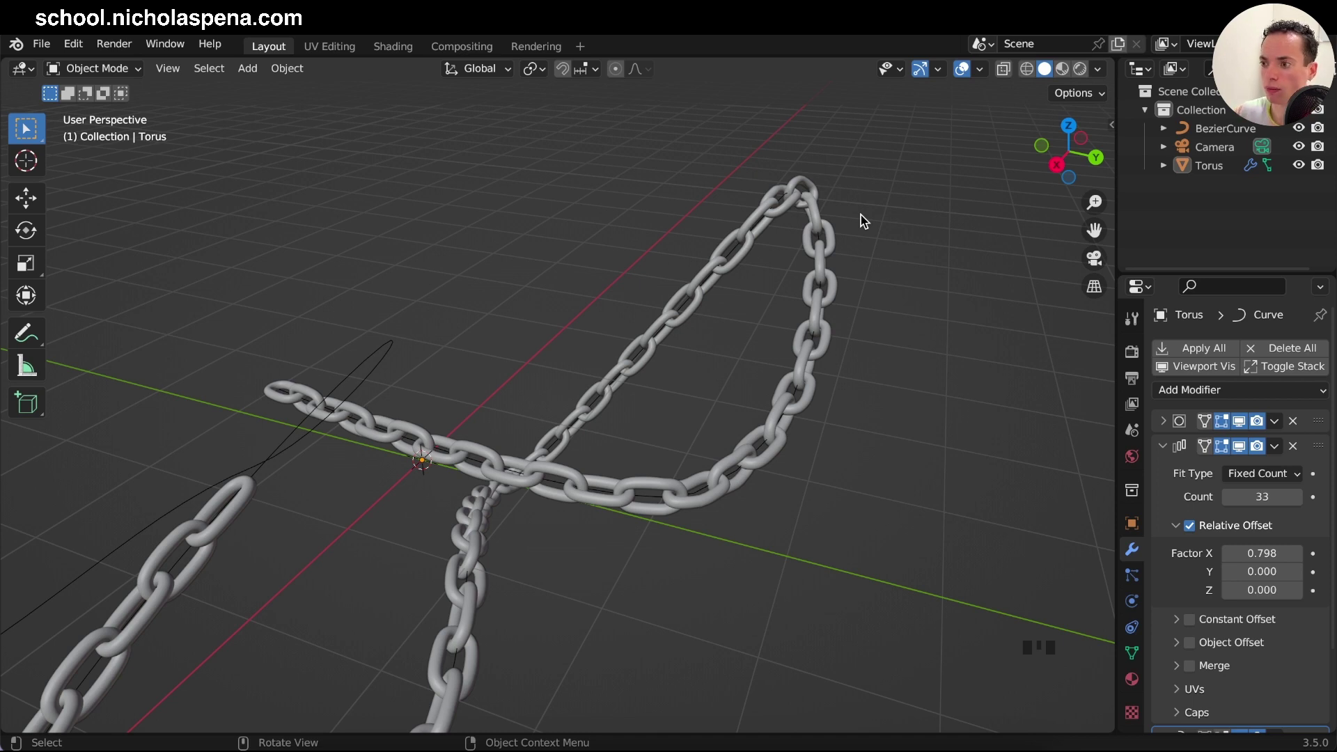
scroll(864, 221, right, 10)
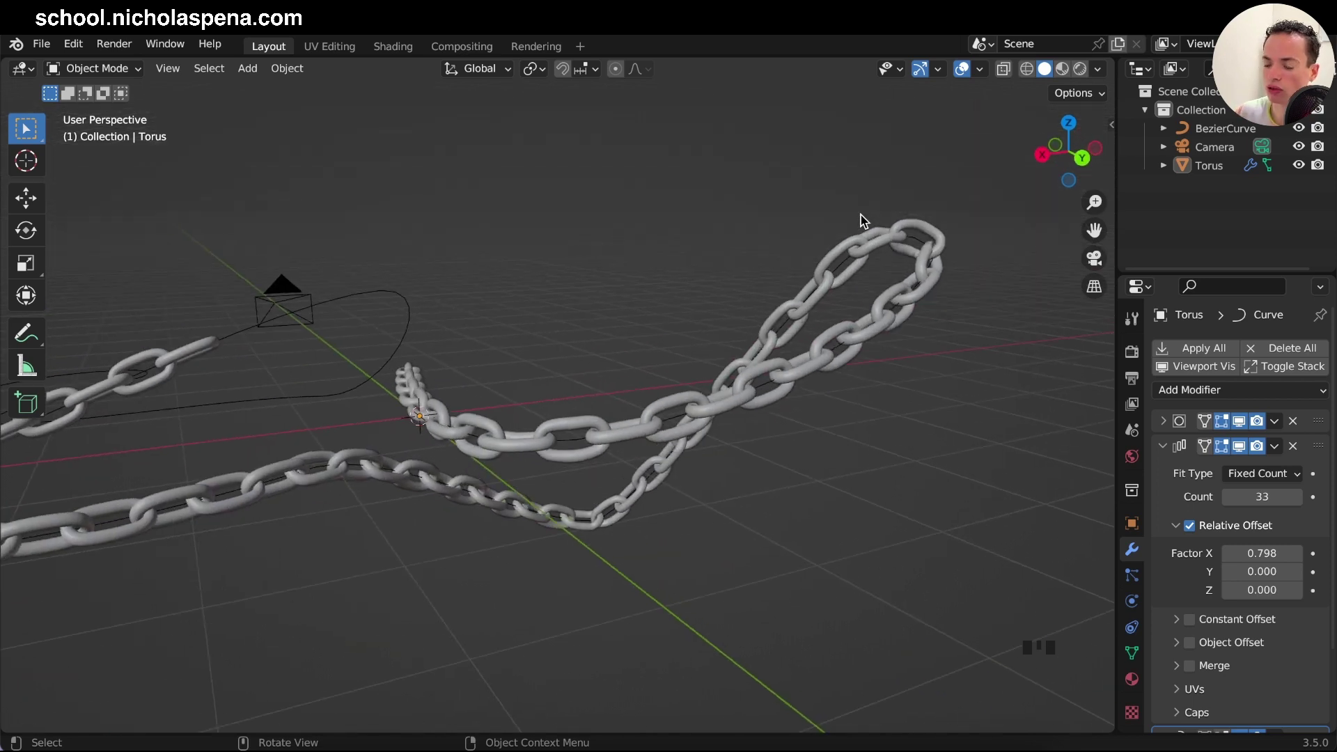
click(938, 262)
middle_drag(938, 262, 938, 261)
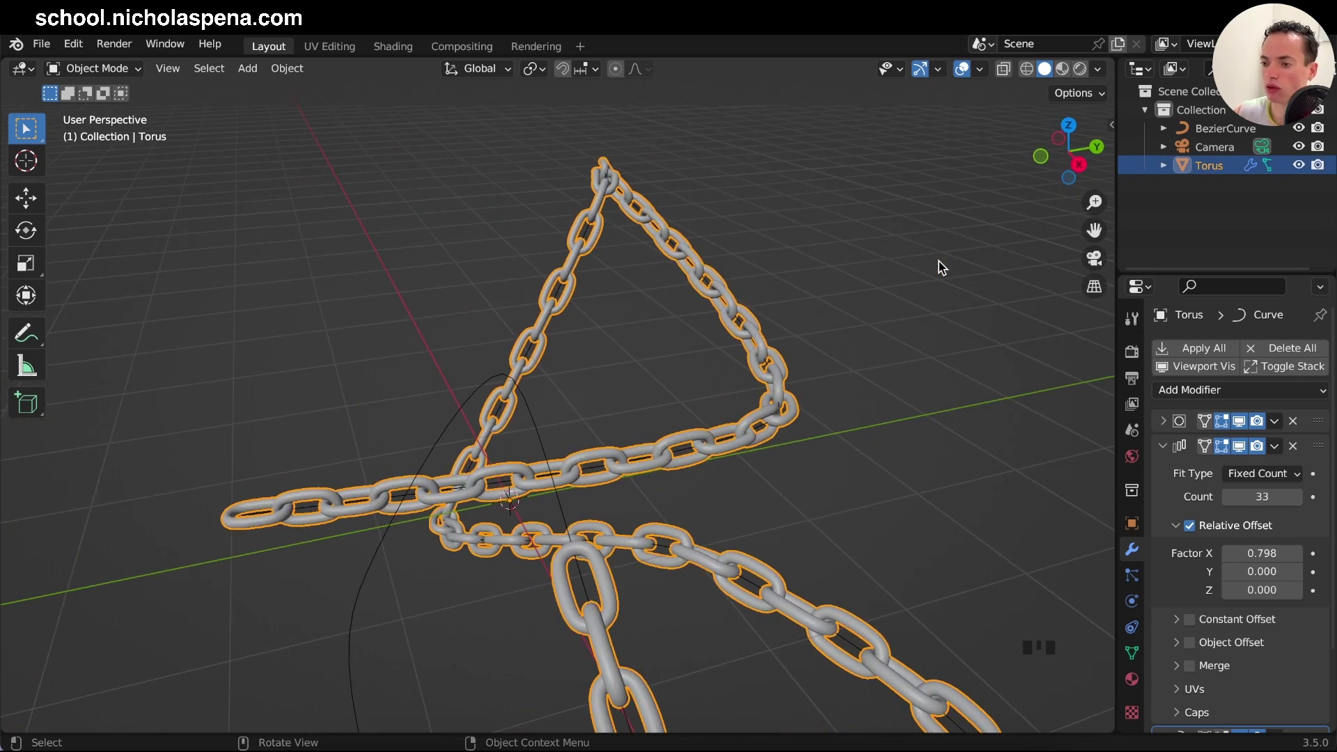
middle_drag(938, 261, 938, 261)
click(674, 165)
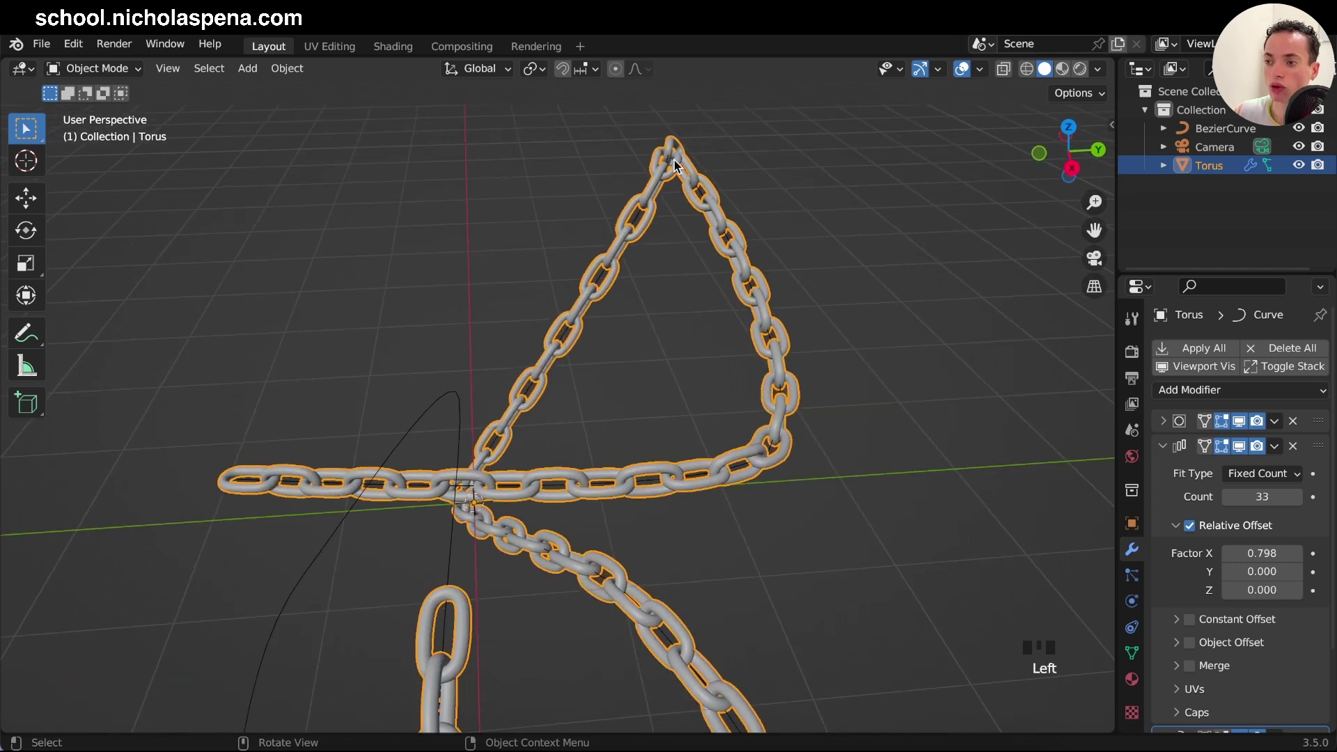
middle_drag(674, 160, 673, 160)
click(822, 233)
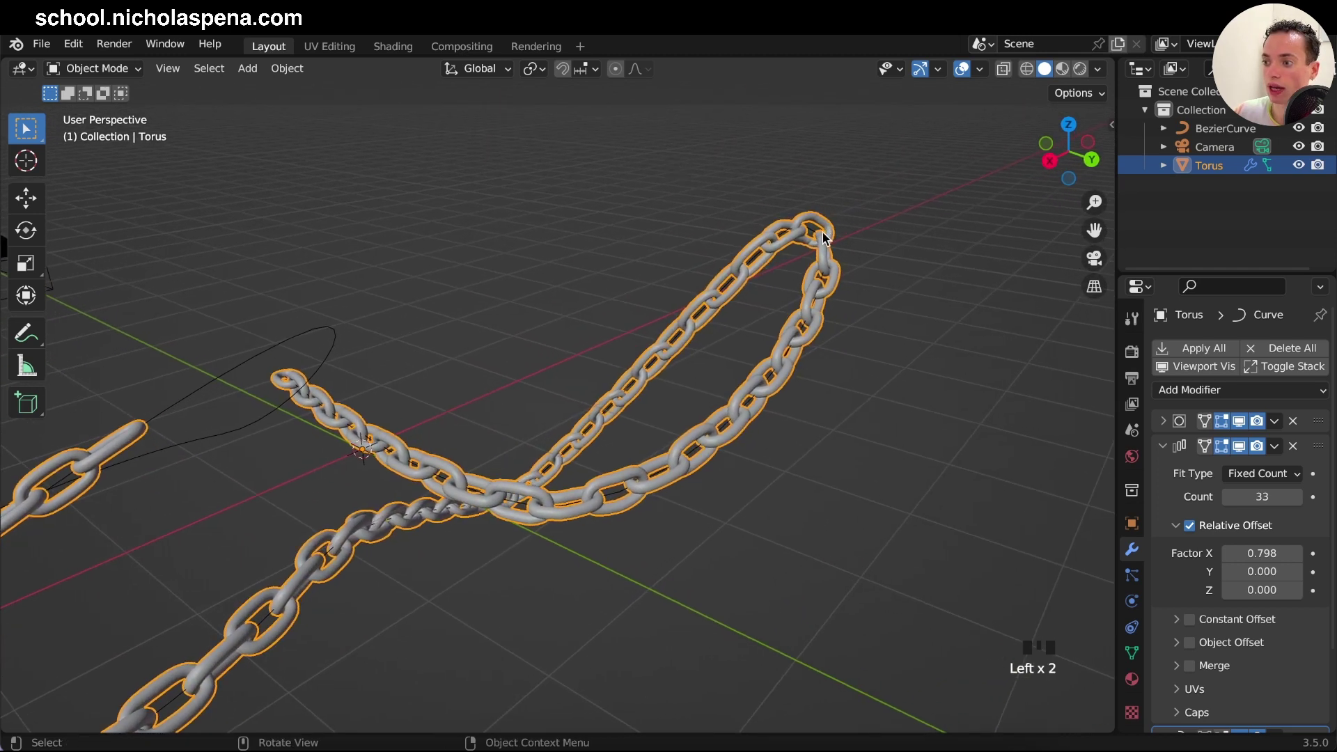
middle_drag(840, 241, 841, 240)
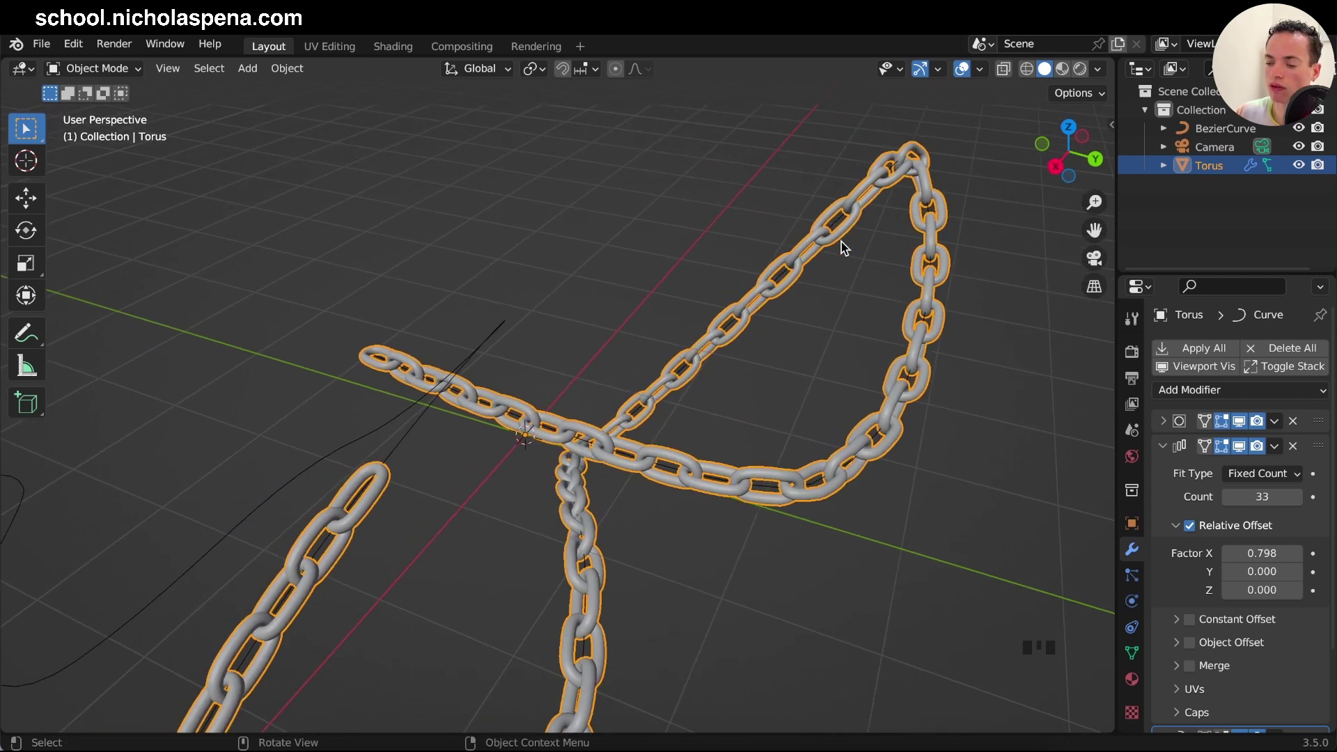